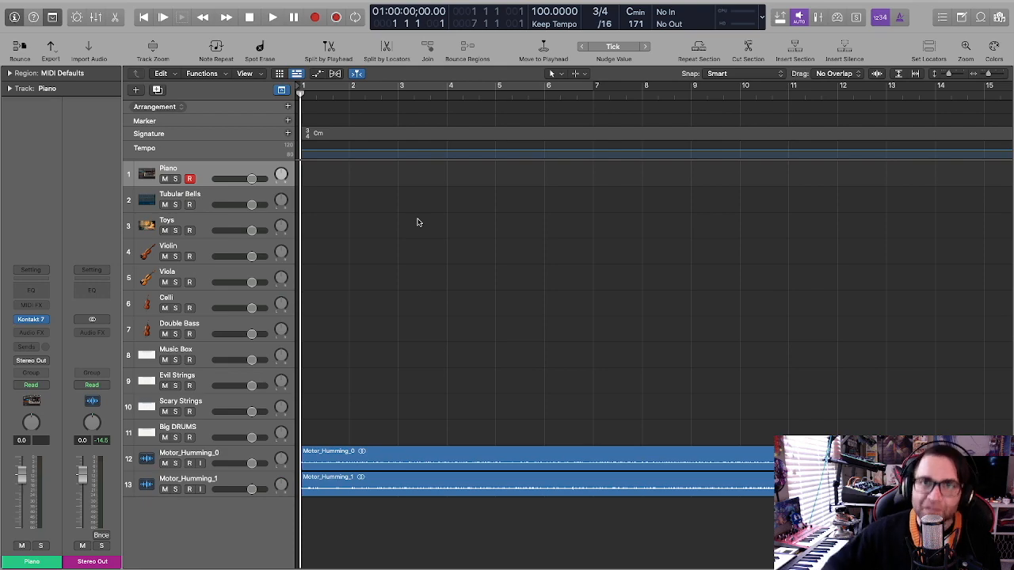
Show the track notes containing the Alice: Asylum artwork and open the Piano track's Kontakt 7 instrument.
left_click(961, 17)
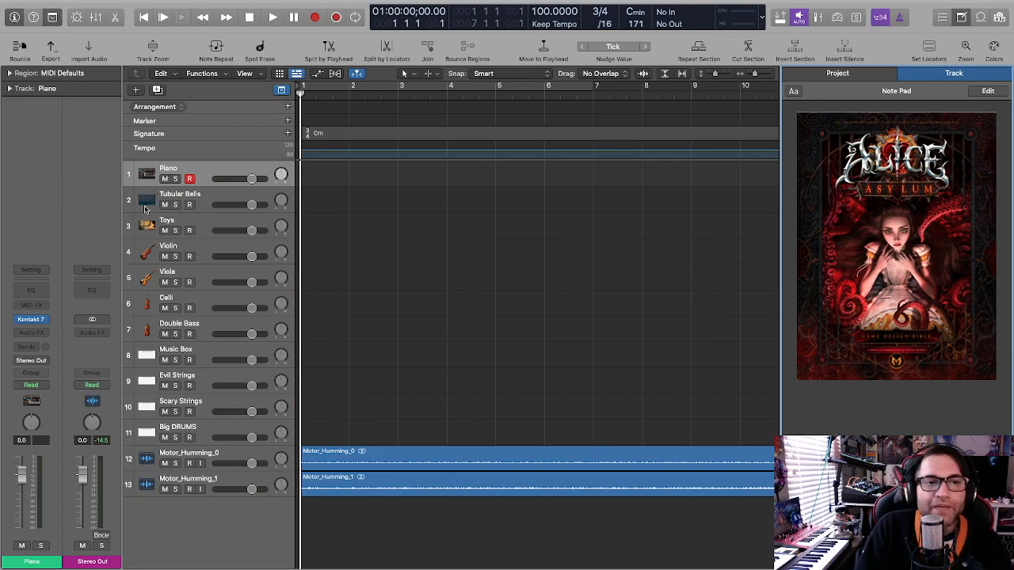
left_click(41, 322)
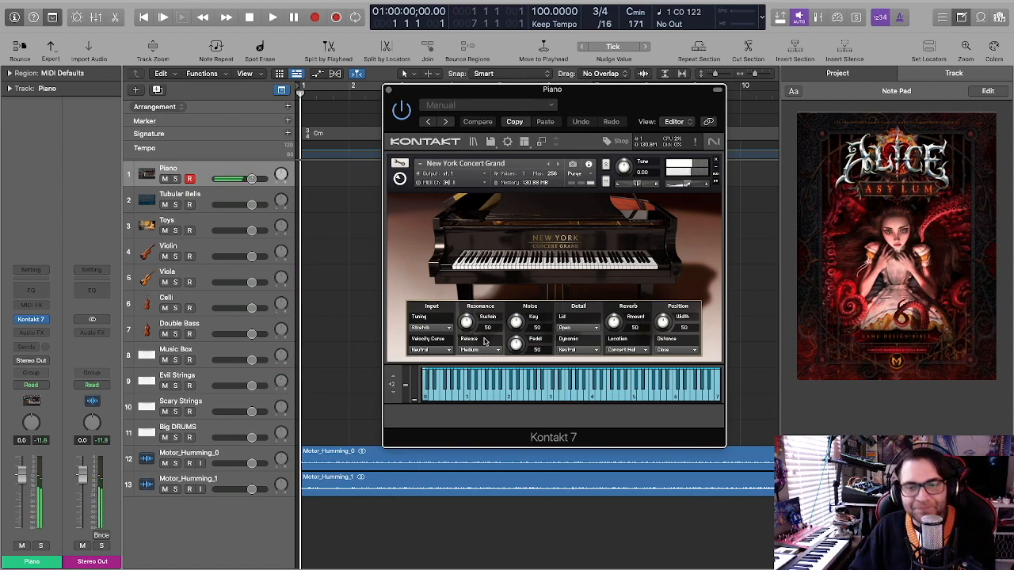
Review the Tubular Bells track's Sampler and the Toys track's Kontakt 7 instrument, closing the Toys instrument window when done.
left_click(193, 198)
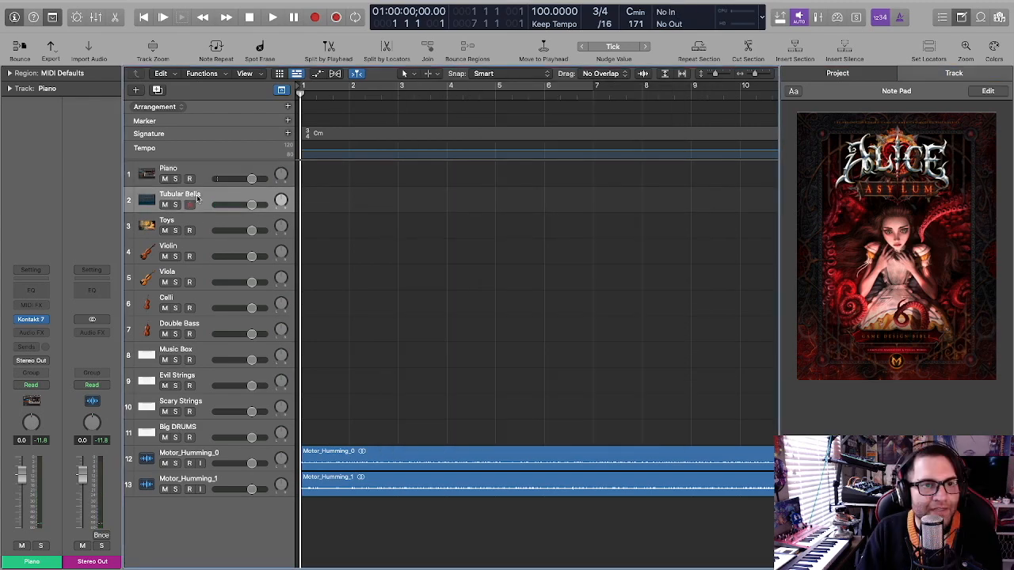
left_click(34, 320)
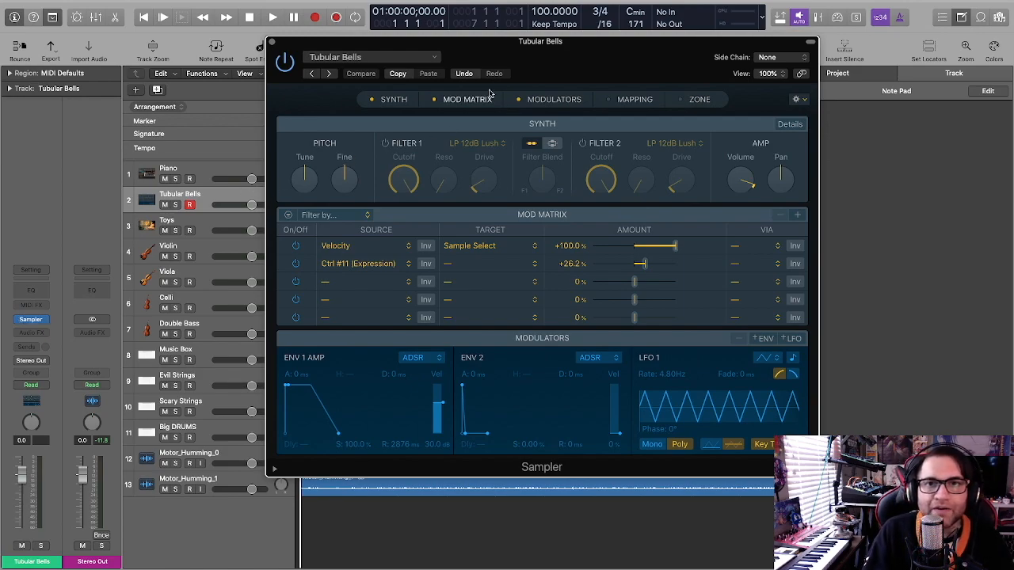
left_click_drag(543, 57, 578, 87)
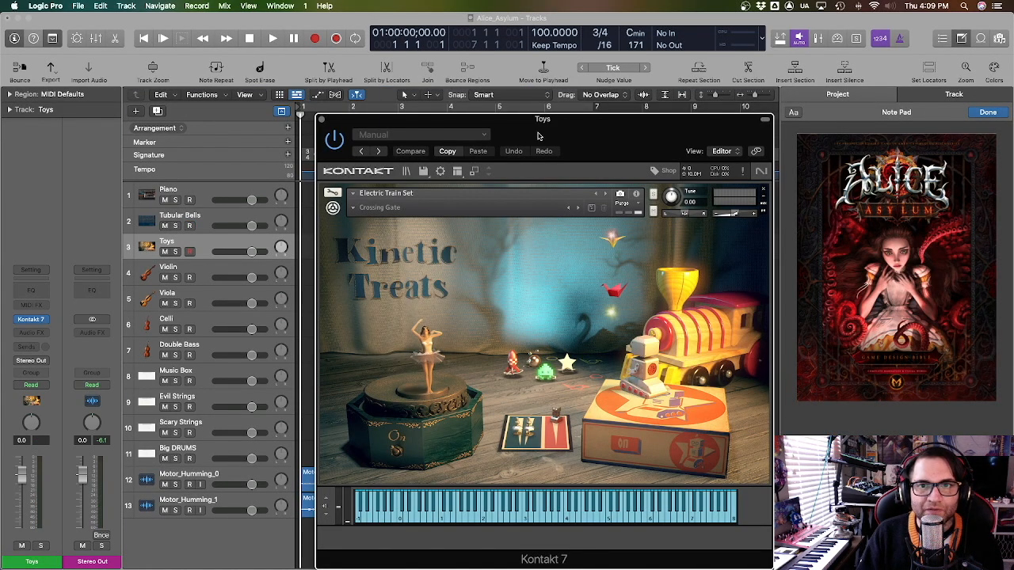
mouse_move(537, 136)
left_mouse_down()
mouse_move(521, 128)
mouse_move(533, 128)
left_mouse_up()
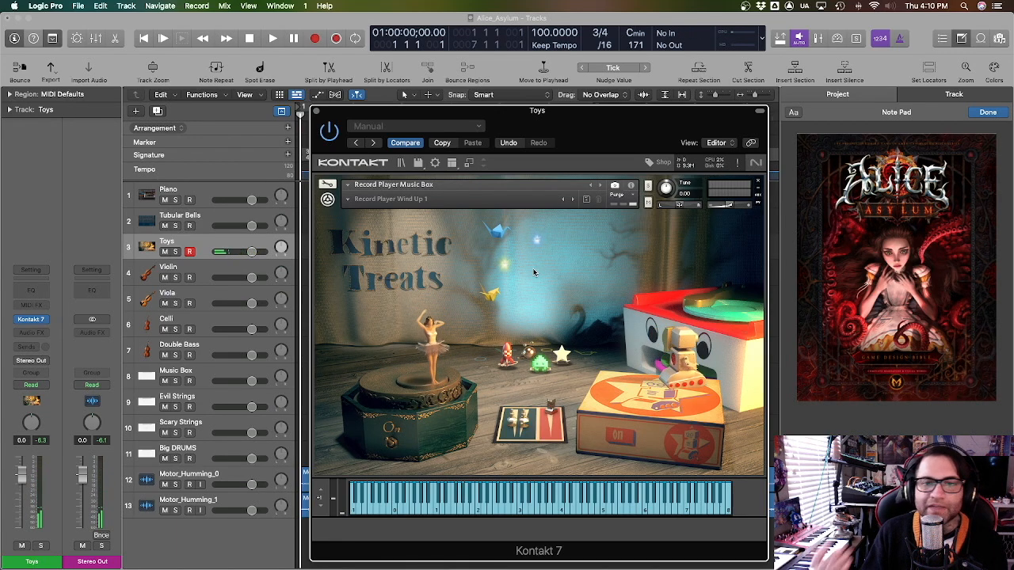
key("super+w")
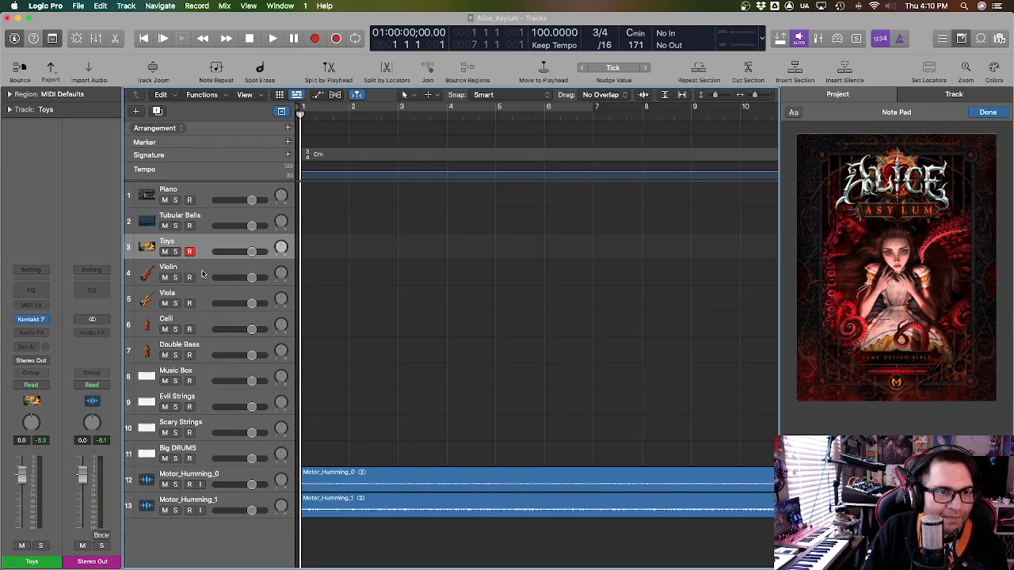
Move the Music Box track directly above the Violin track and open its LABS instrument.
left_click(209, 378)
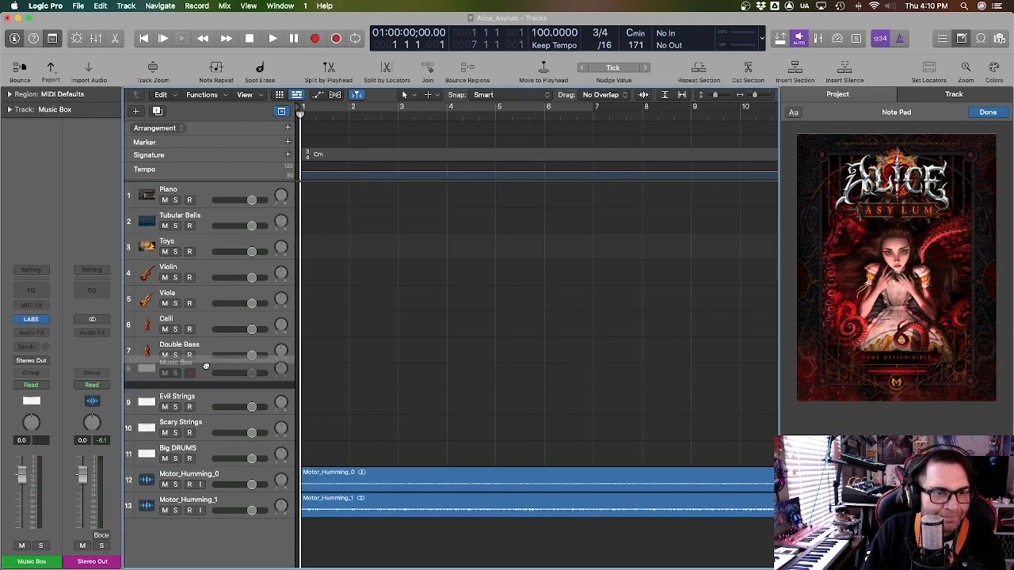
left_click_drag(209, 378, 202, 273)
left_click(35, 321)
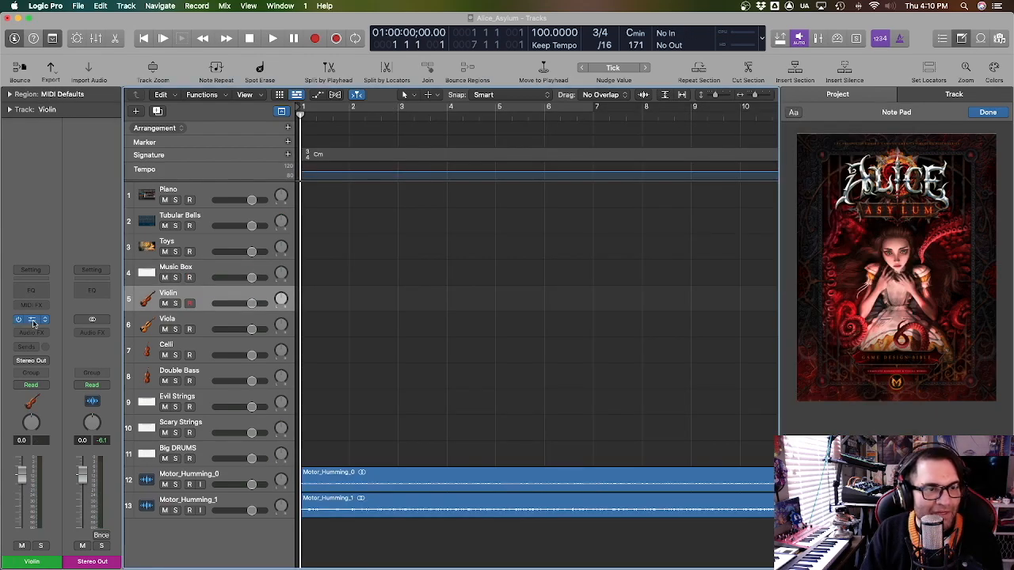
Open the Violin track's BBC Symphony Orchestra instrument to audition Violins 1, and close its window.
left_click(34, 322)
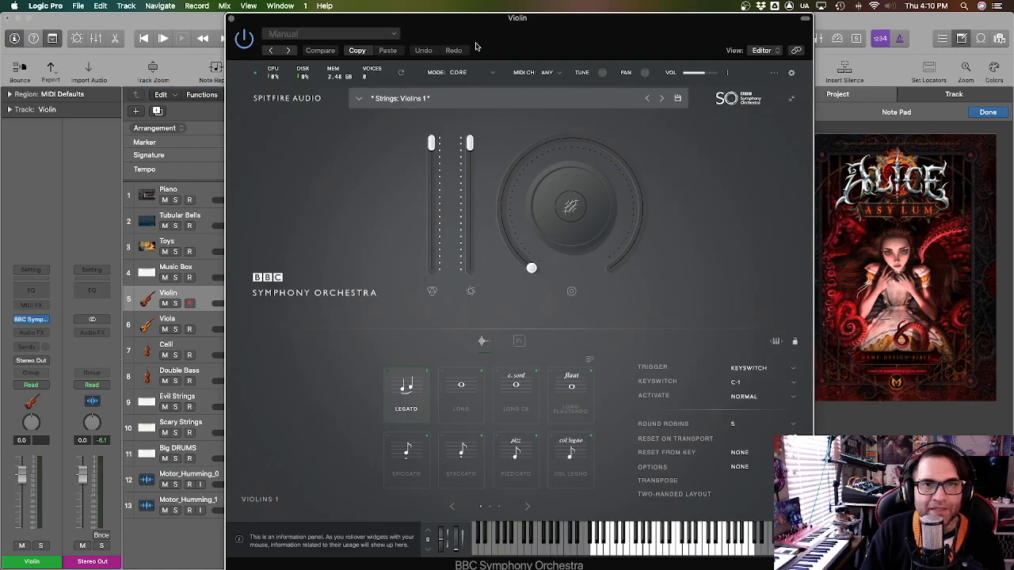
left_click_drag(572, 37, 578, 38)
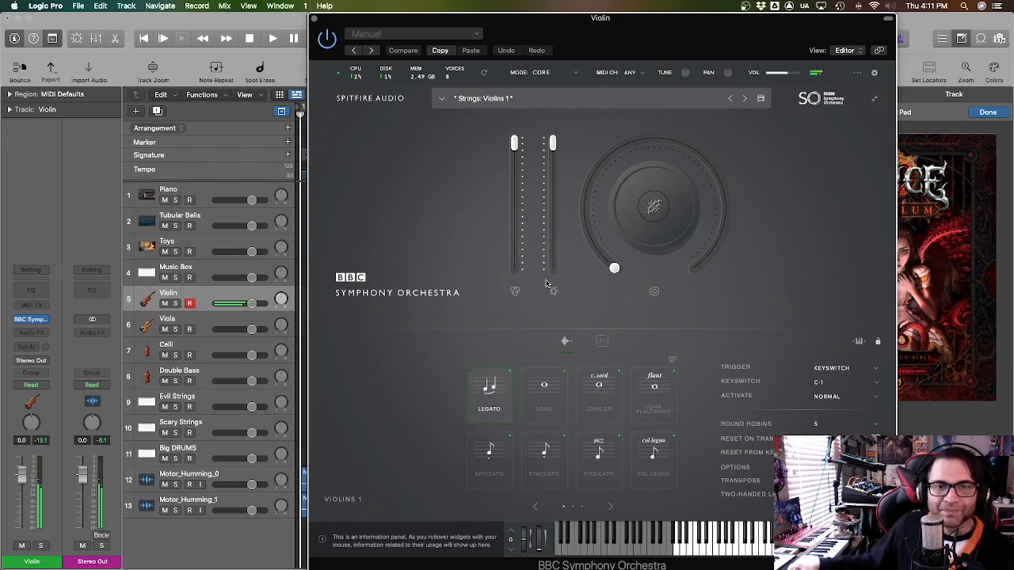
left_click(313, 18)
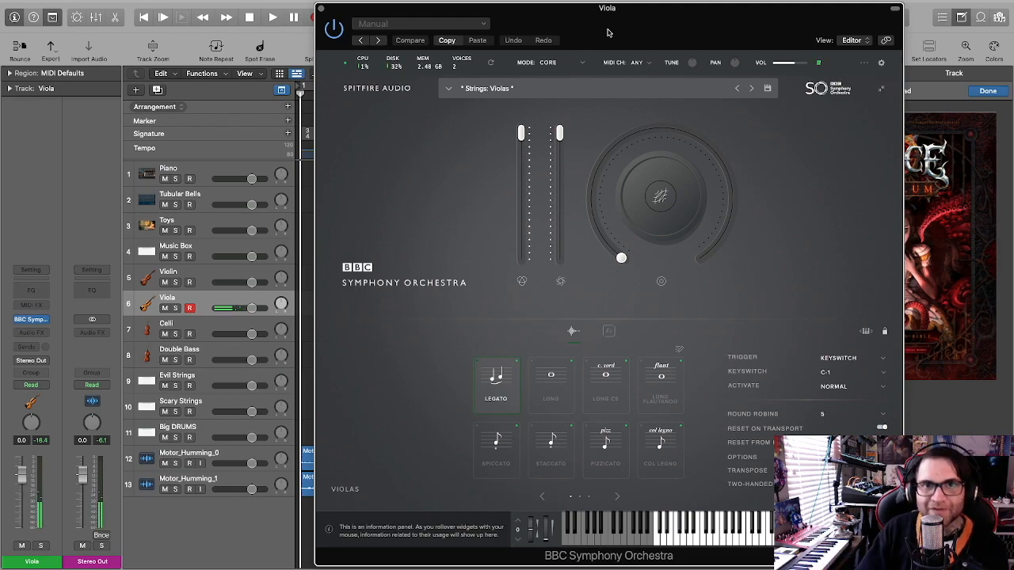
Close the Viola instrument and review the Celli track's BBC Symphony Orchestra instrument, closing its window when done.
key("super+w")
left_click(202, 328)
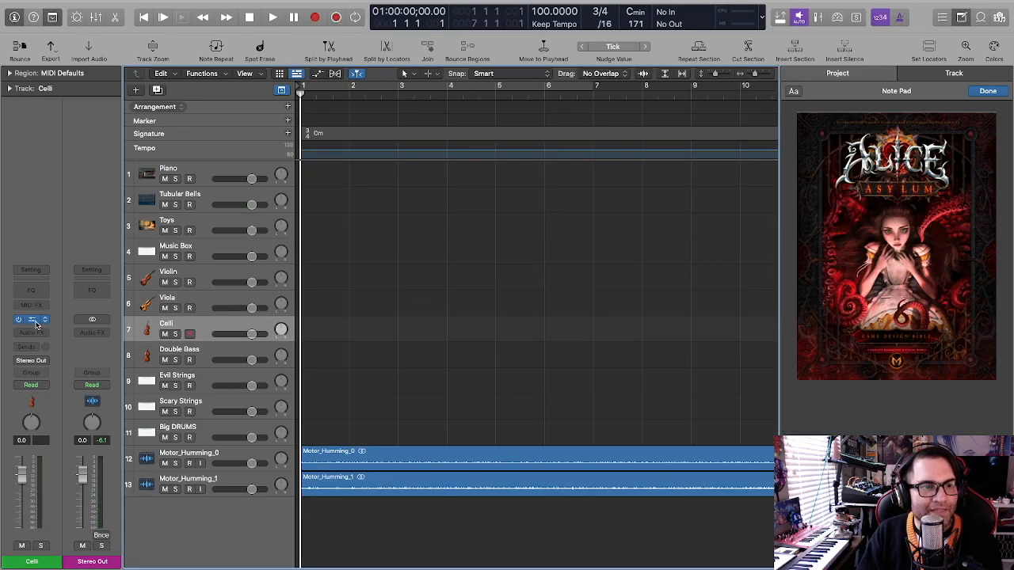
left_click(35, 321)
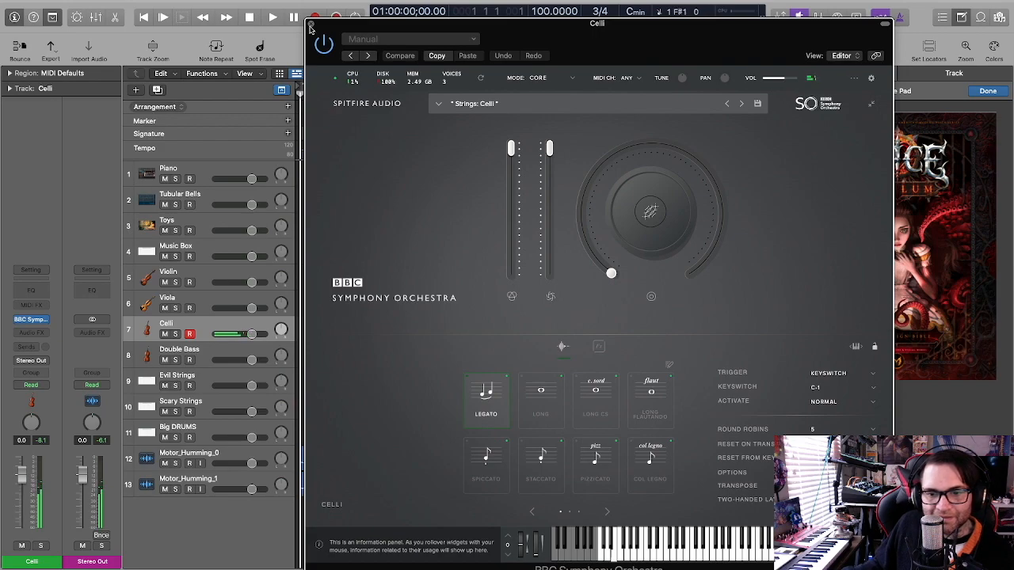
left_click(310, 26)
Select the Double Bass track, view its BBC Symphony Orchestra instrument with the Basses patch, and close the window.
left_click(192, 351)
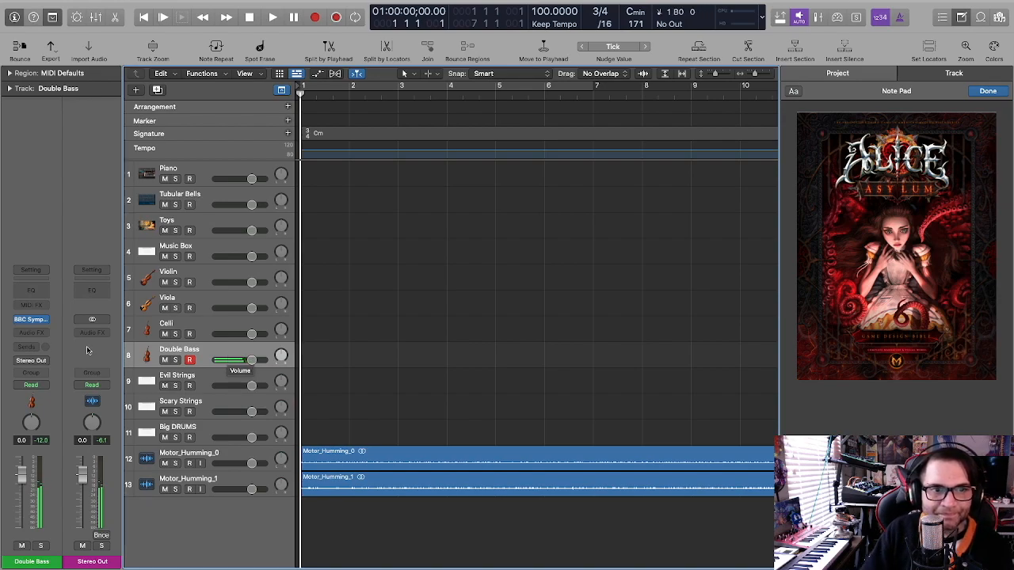
left_click(33, 323)
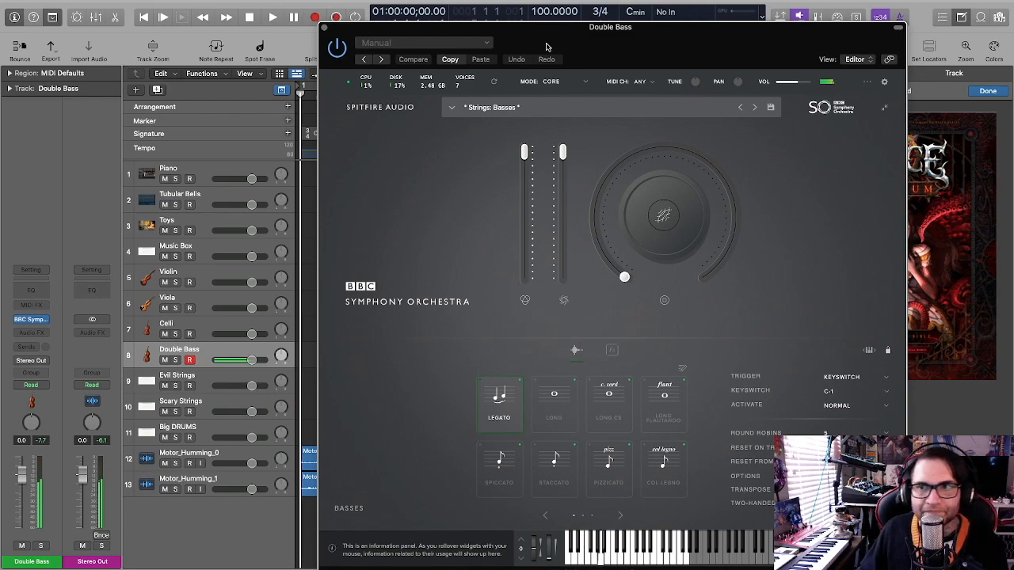
left_click(323, 27)
Select the Evil Strings track, review its LABS Amplified Cello Quartet instrument, and close the window.
left_click(198, 402)
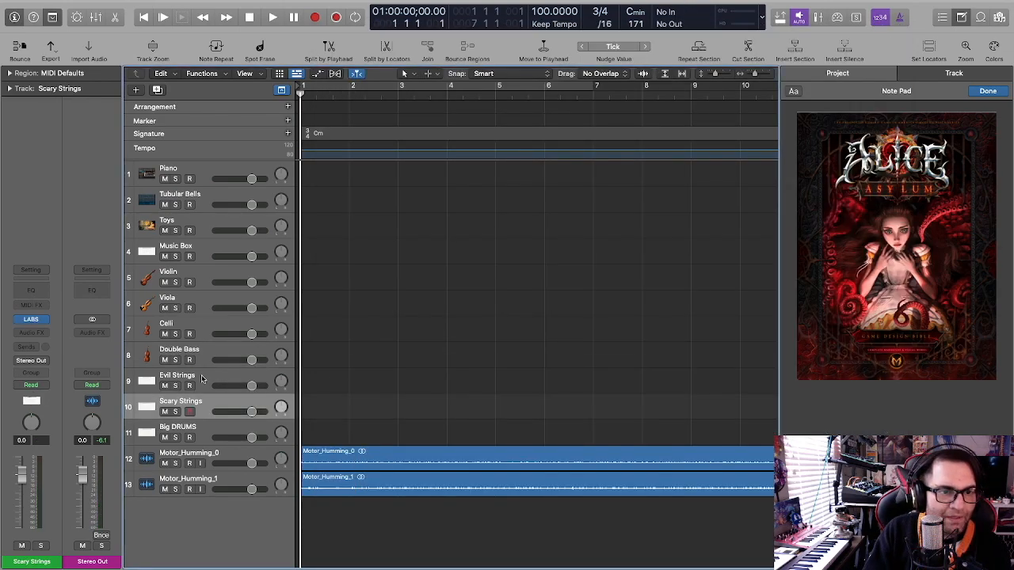
left_click(201, 379)
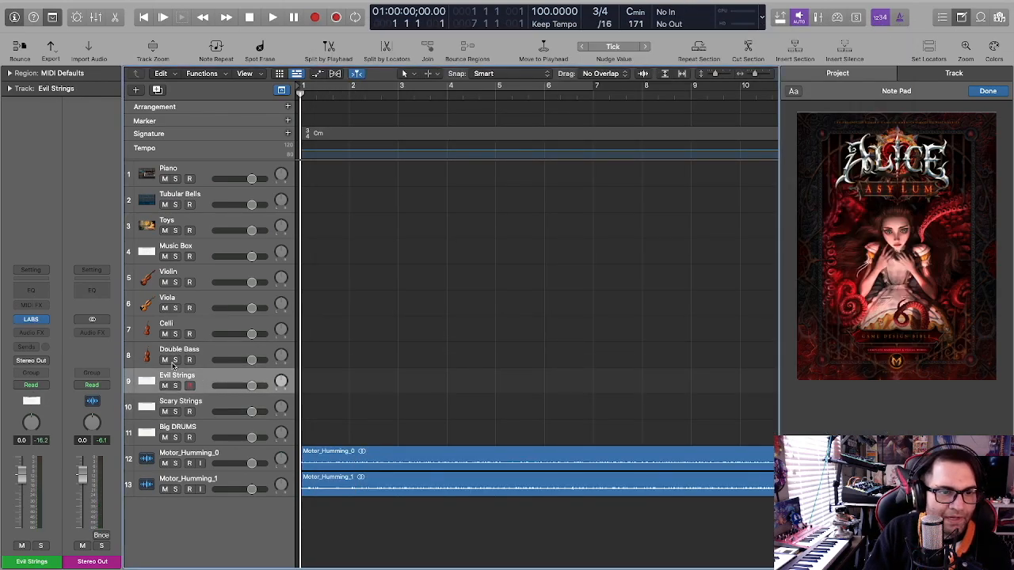
left_click(35, 321)
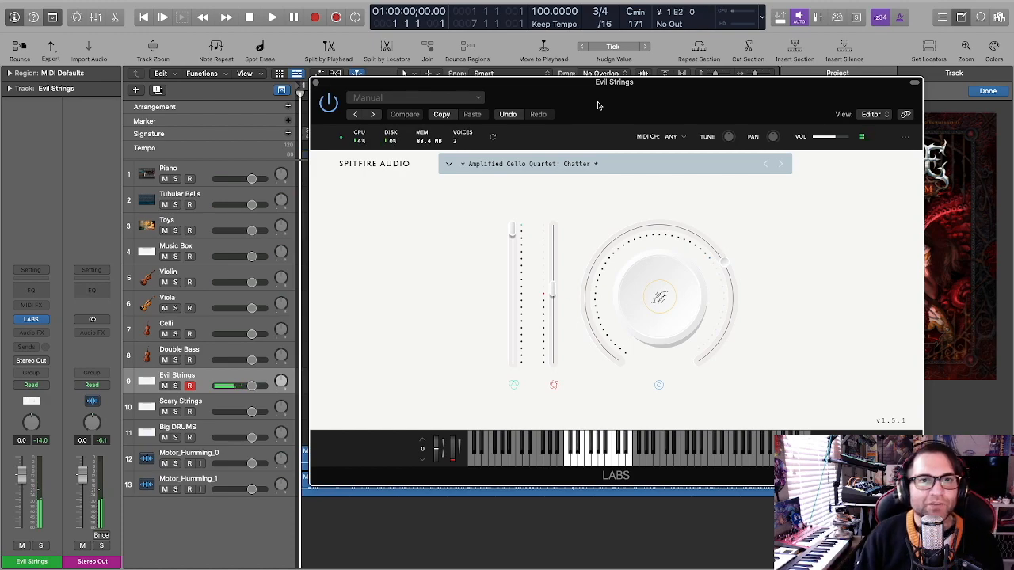
left_click(318, 82)
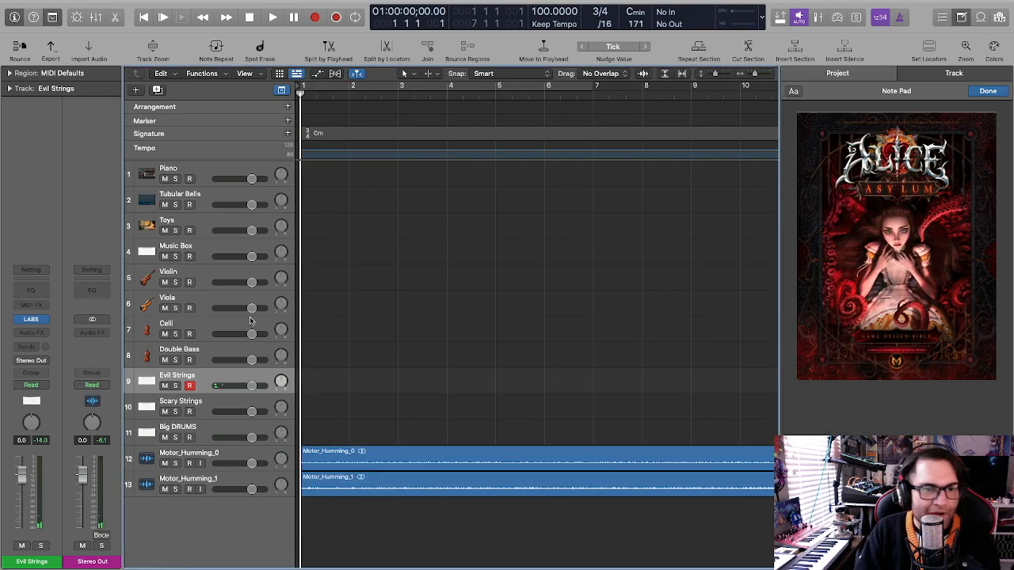
Select the Scary Strings track, review its LABS instrument with the Sustain patch, and close the window.
left_click(207, 406)
left_click(32, 319)
left_click_drag(309, 111, 320, 113)
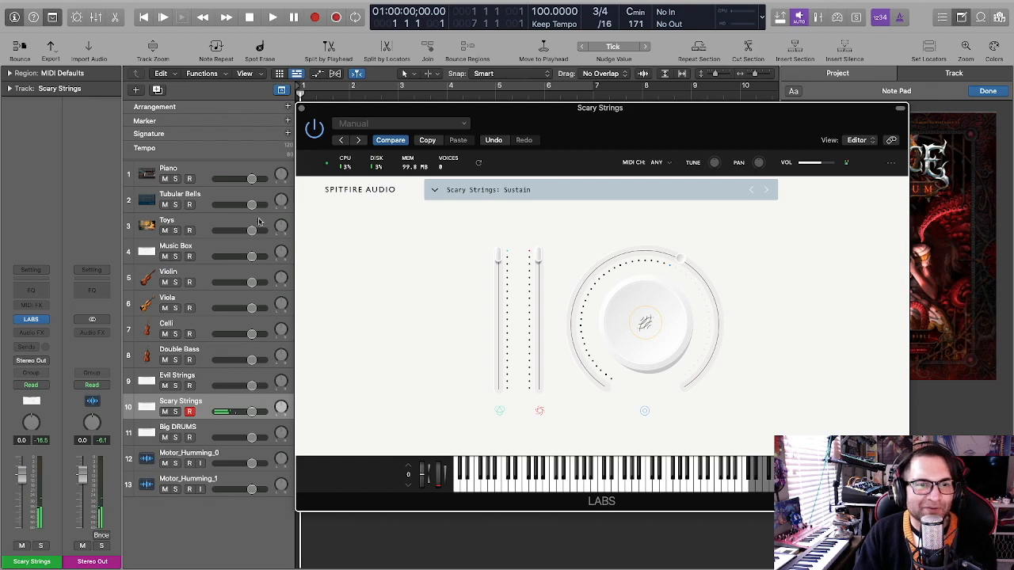
left_click(302, 108)
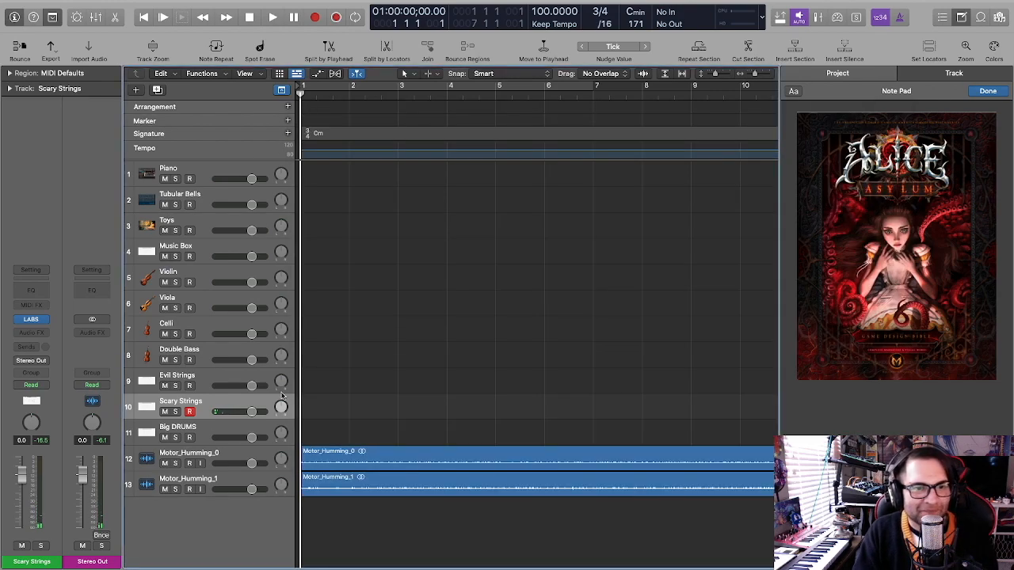
Review the Big DRUMS track's Originals Cinematic Percussion instrument with the Percussion Hits - Low patch, and close its window.
left_click(187, 433)
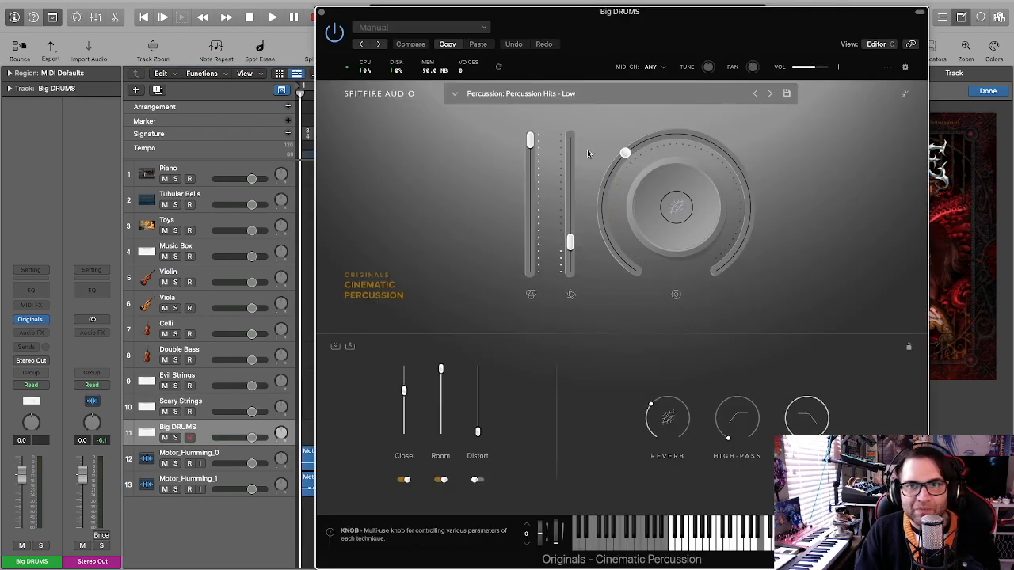
left_click_drag(593, 47, 384, 44)
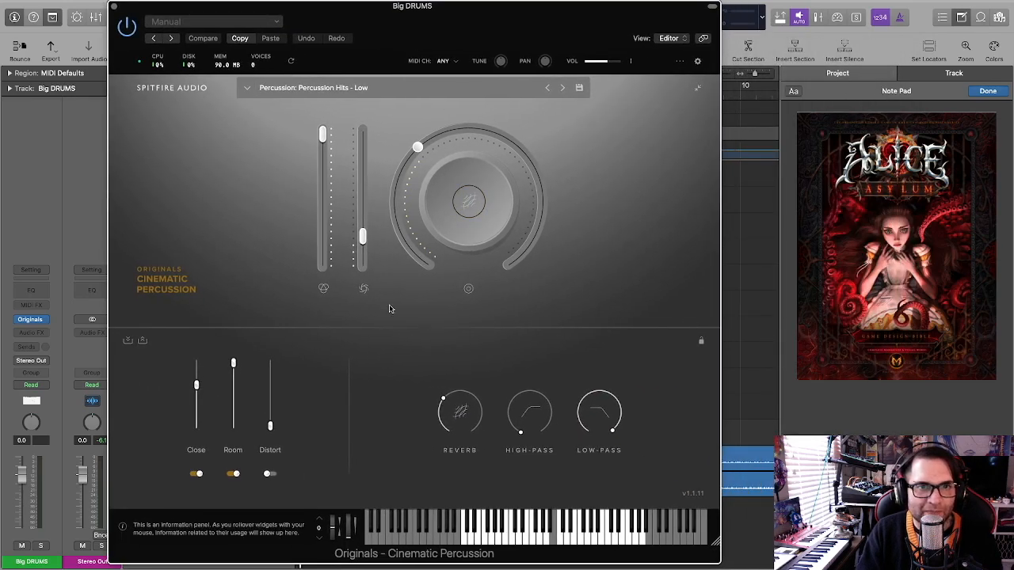
mouse_move(318, 230)
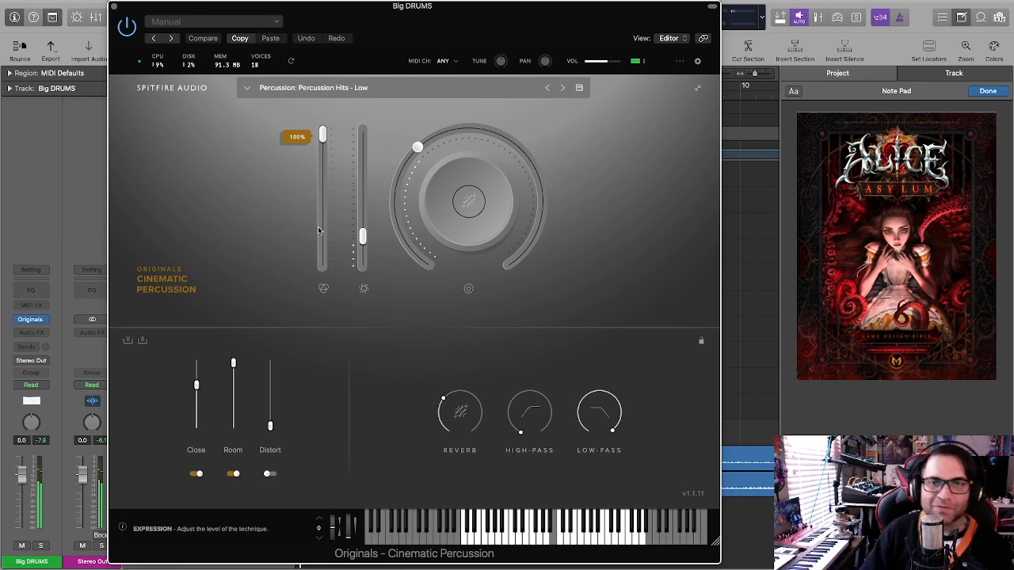
left_click(113, 6)
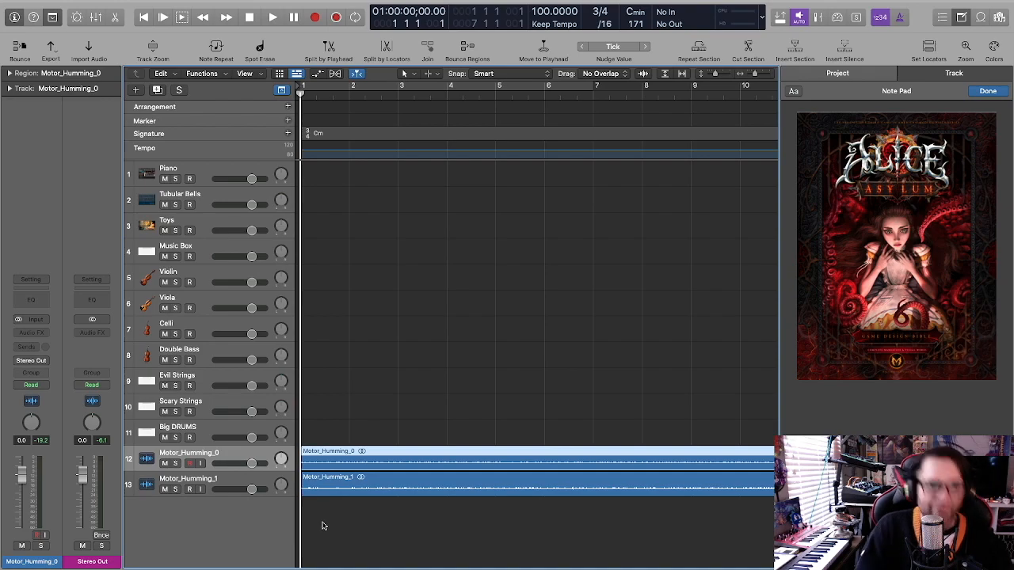
Select both Motor_Humming regions, solo the Motor_Humming_0 track, and play it back from the start at a raised volume.
left_click(345, 492, "shift")
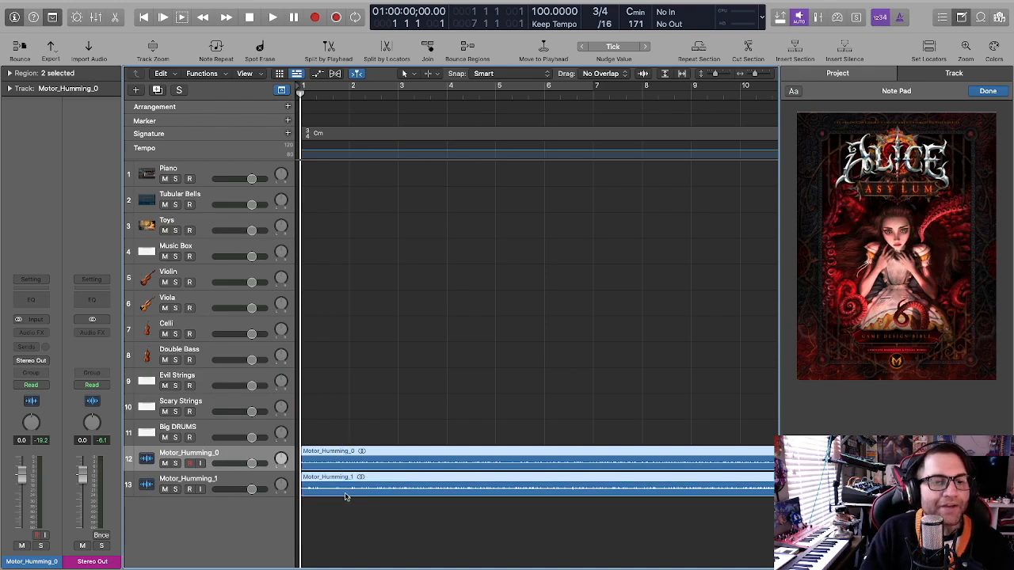
left_click(176, 465)
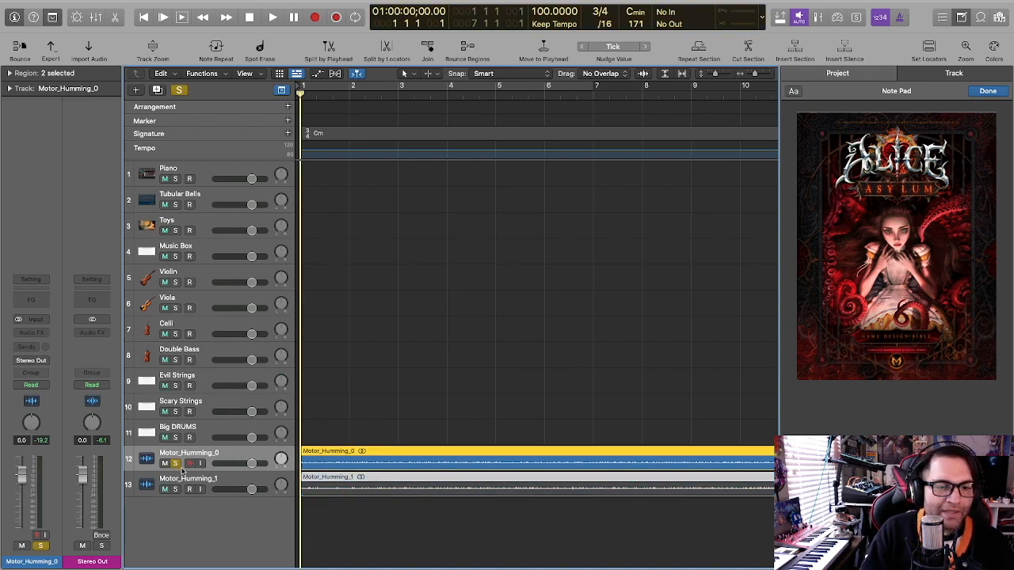
left_click(176, 488)
left_click(176, 488)
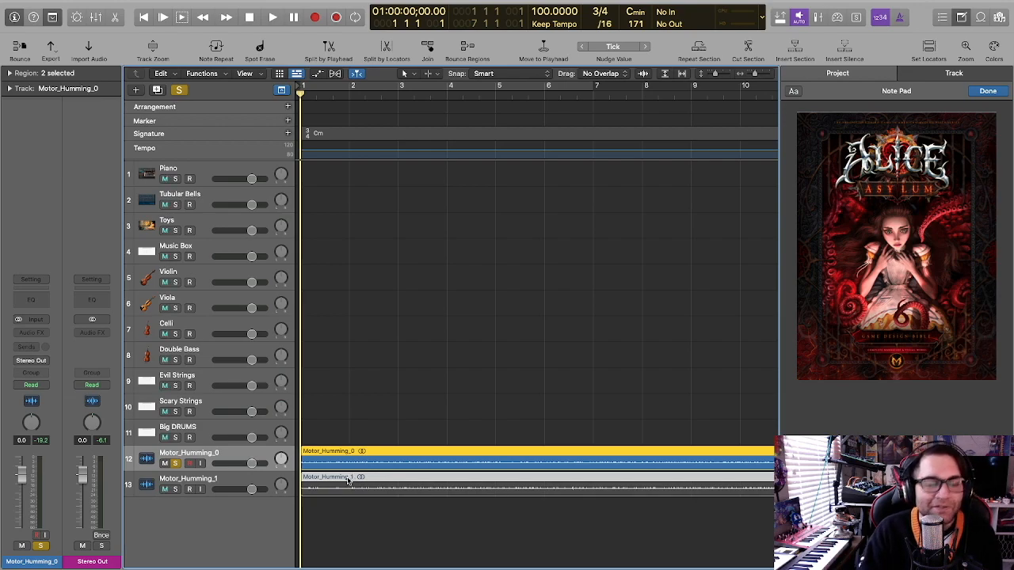
key("space")
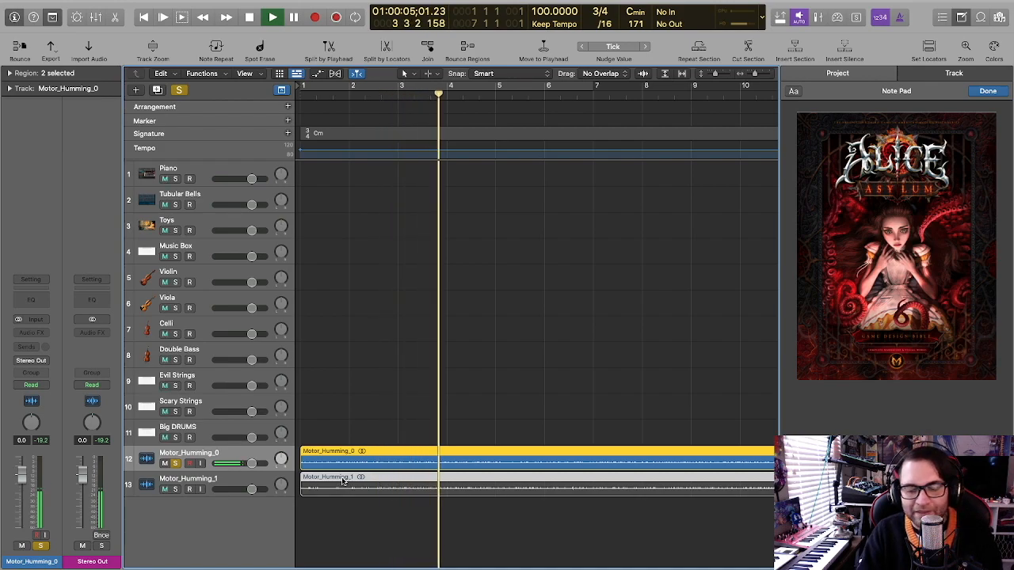
key("XF86AudioRaiseVolume")
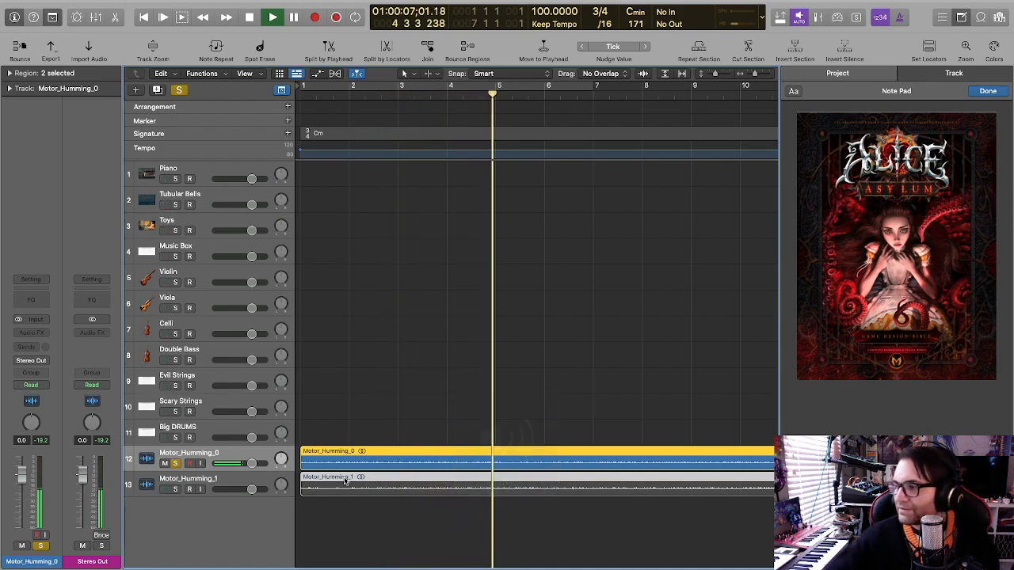
key("space")
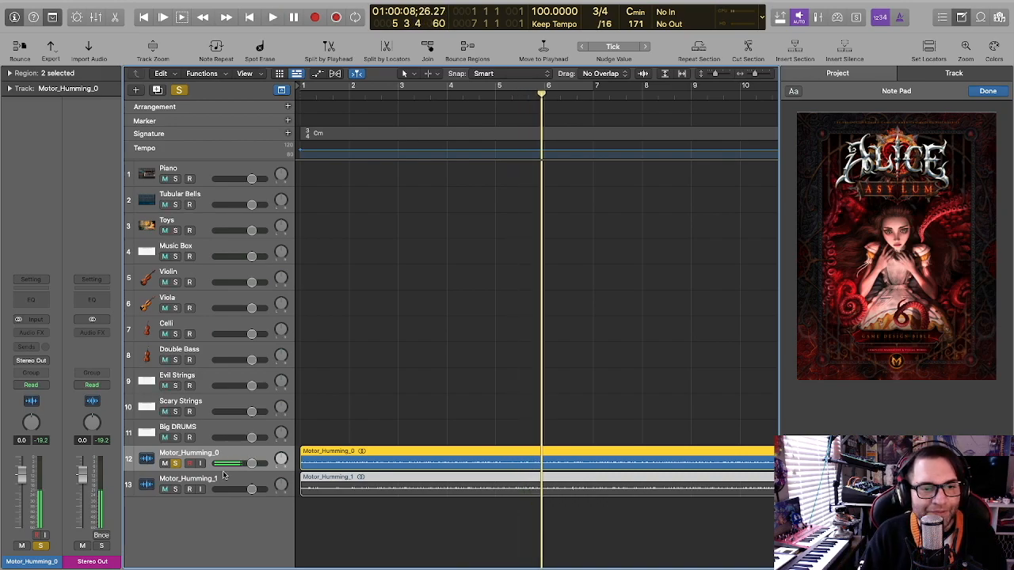
Unsolo Motor_Humming_0, solo the Motor_Humming_1 track instead, and play it back from the current playhead position.
left_click(175, 464)
left_click(184, 482)
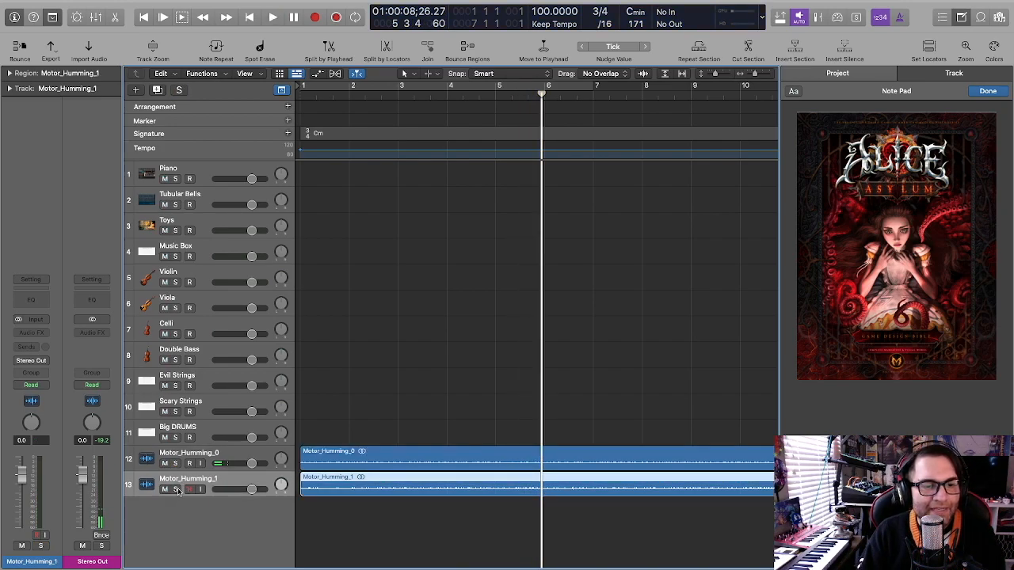
left_click(176, 489)
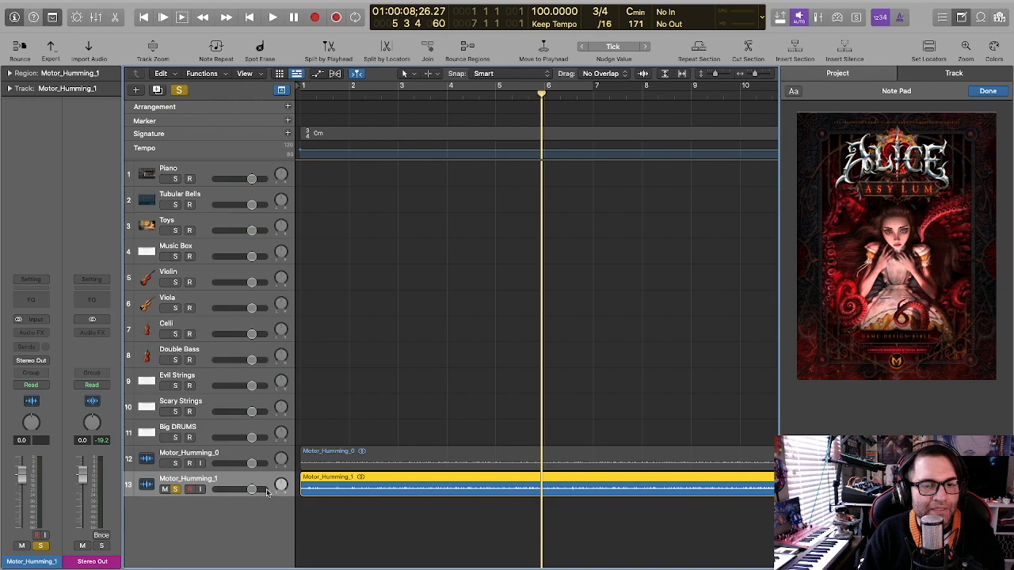
key("space")
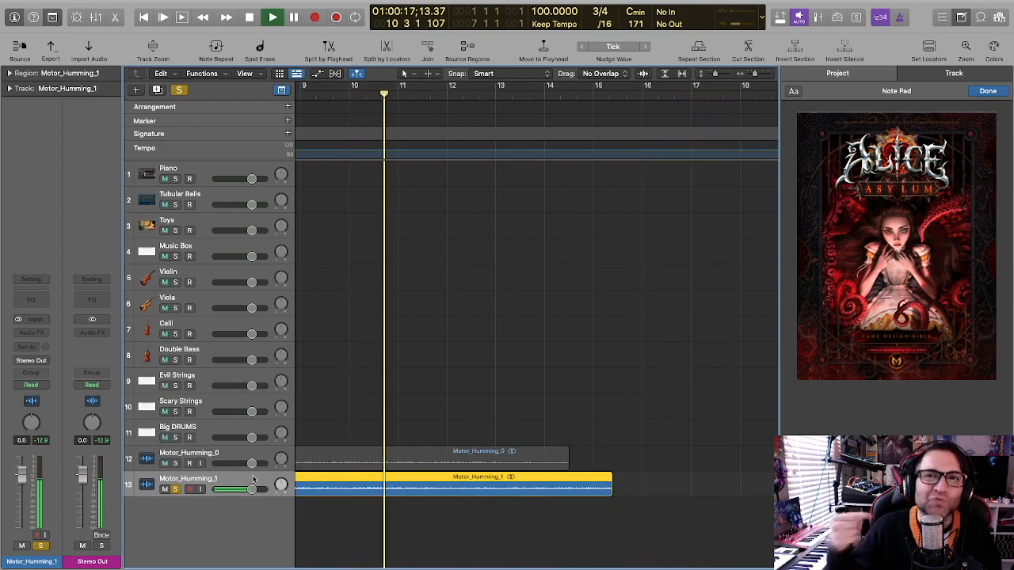
Stop playback of the humming recording and unsolo the Motor_Humming_1 track.
key("space")
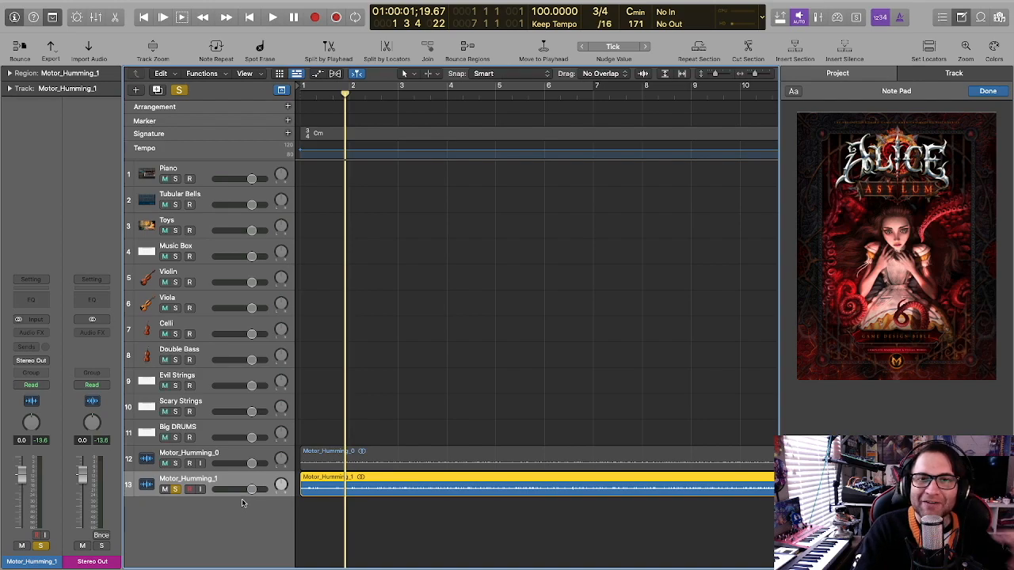
left_click(176, 489)
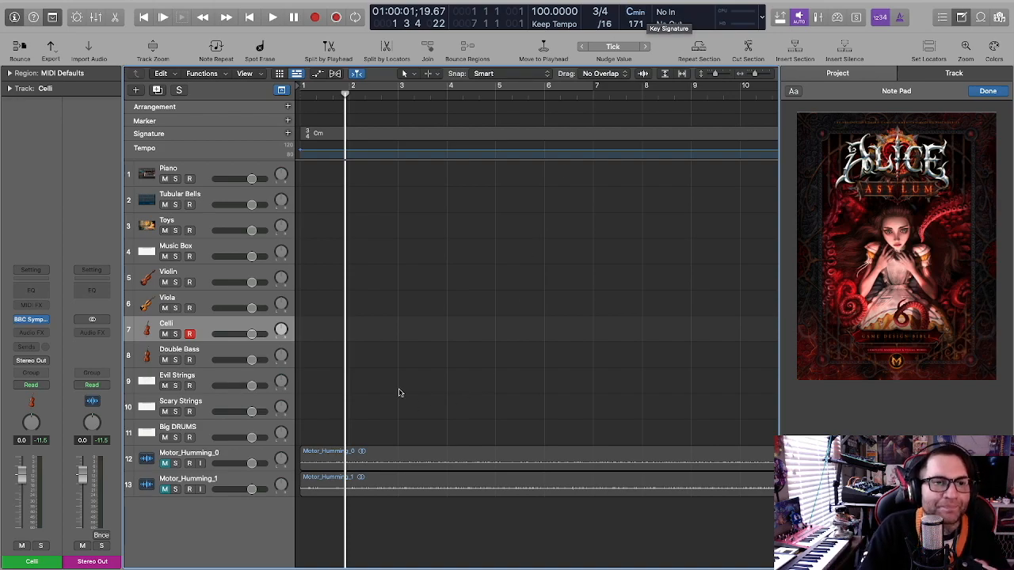
Group the Violin, Viola, Celli and Double Bass tracks into a Summing Stack.
left_click(207, 286)
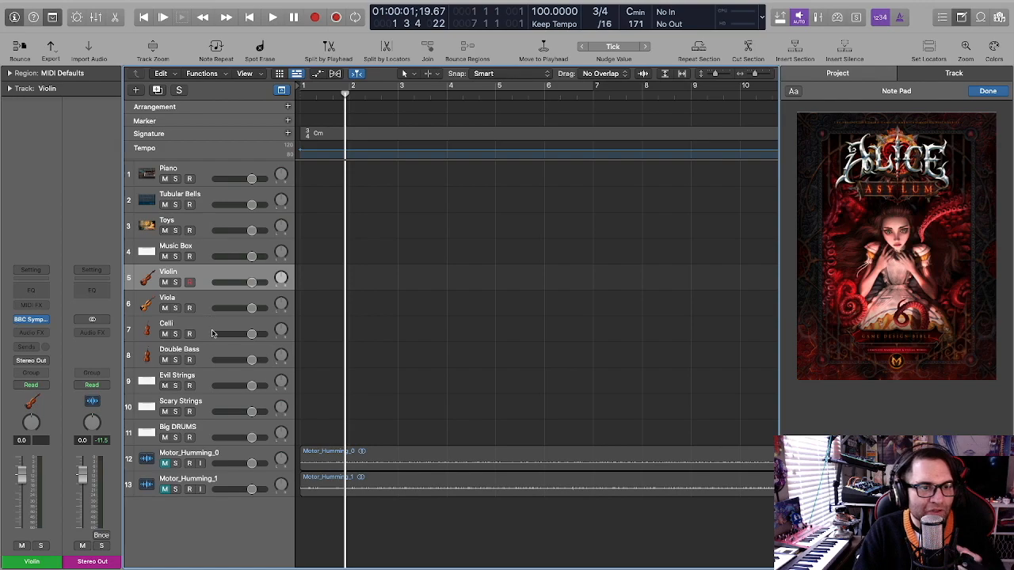
left_click(213, 332)
left_click(200, 278)
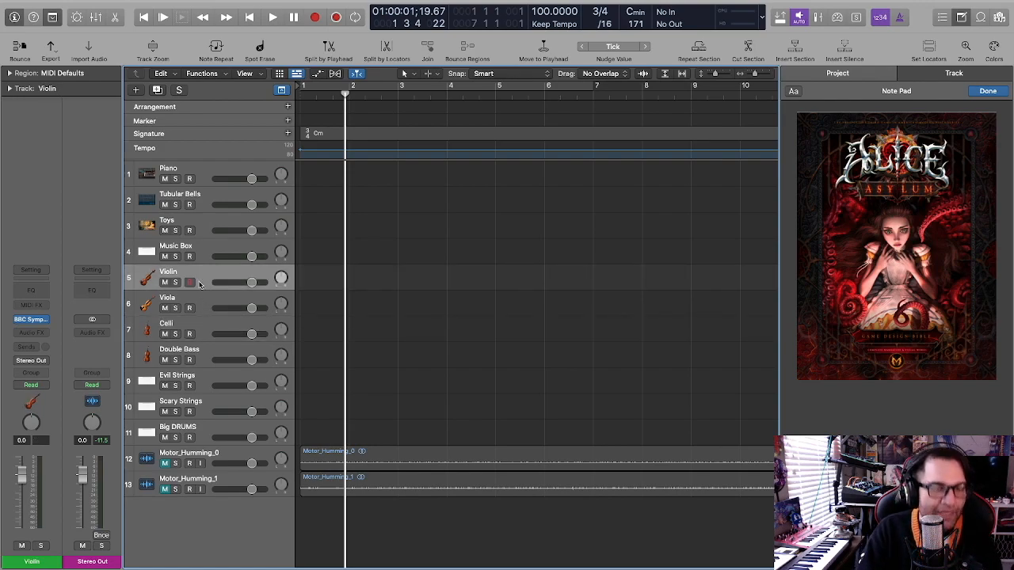
left_click(201, 300, "shift")
left_click(206, 324, "shift")
left_click(211, 357, "shift")
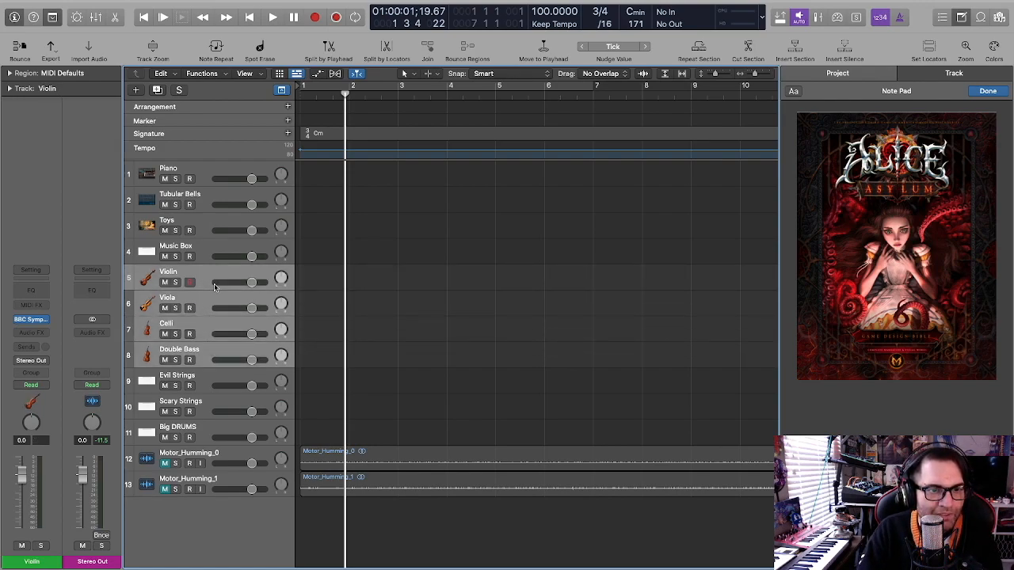
right_click(205, 275)
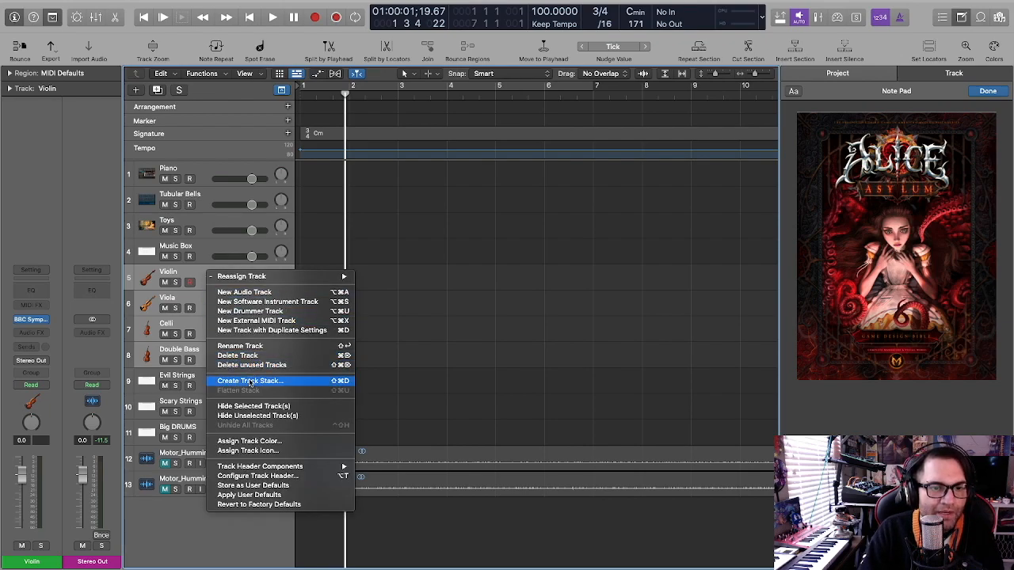
left_click(251, 381)
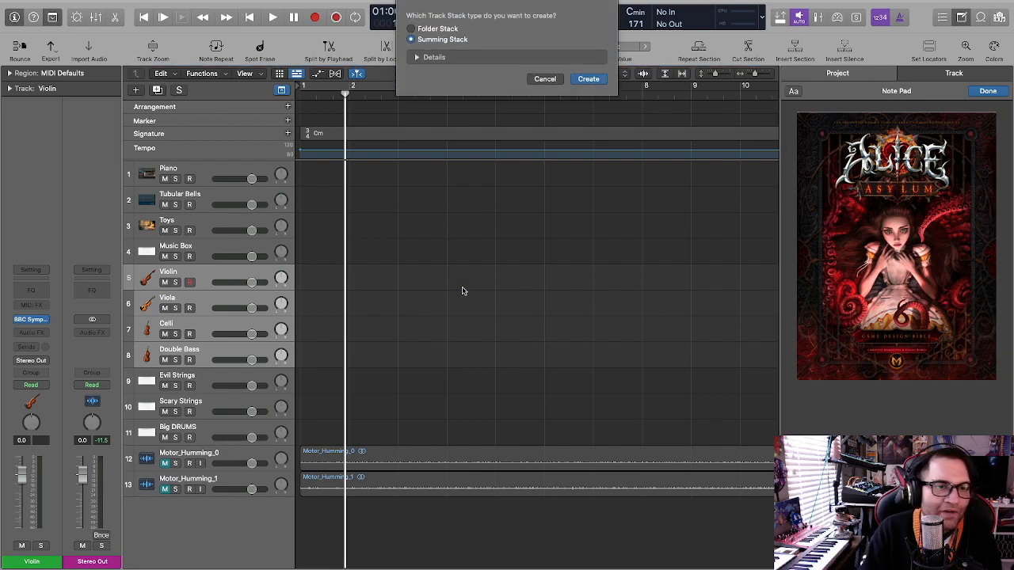
left_click(580, 80)
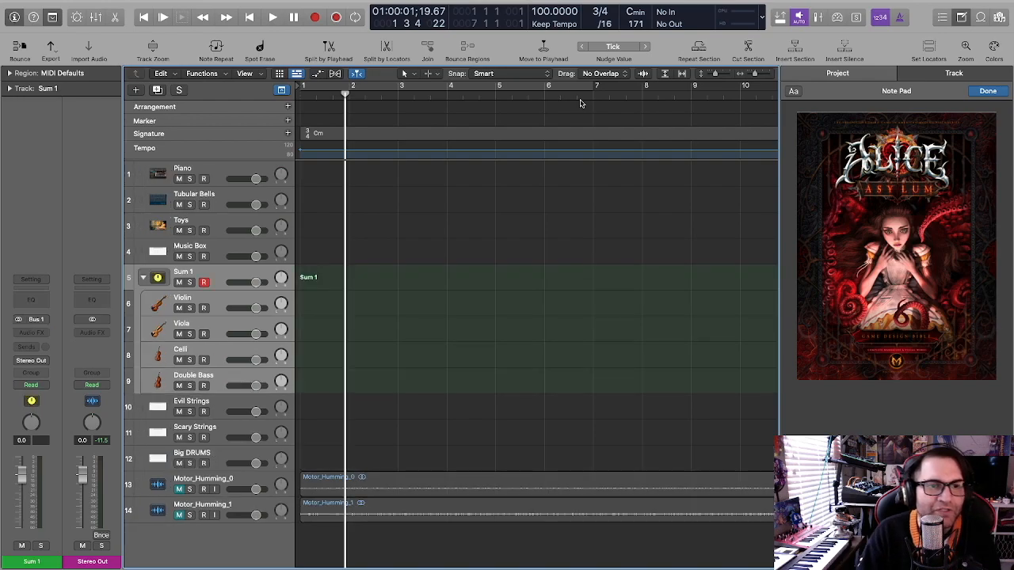
Rename the new summing stack to Strings.
double_click(183, 272)
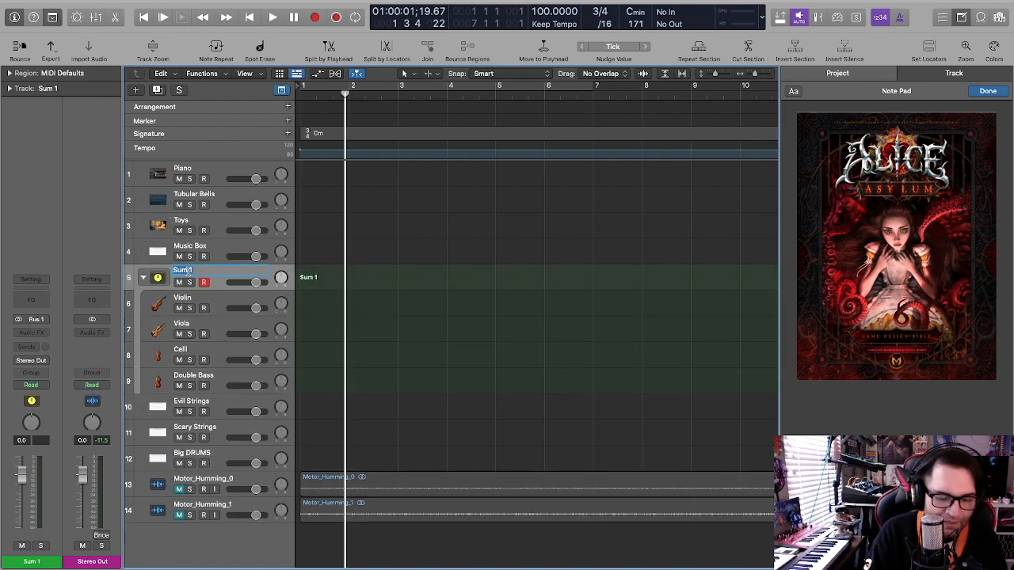
type("String")
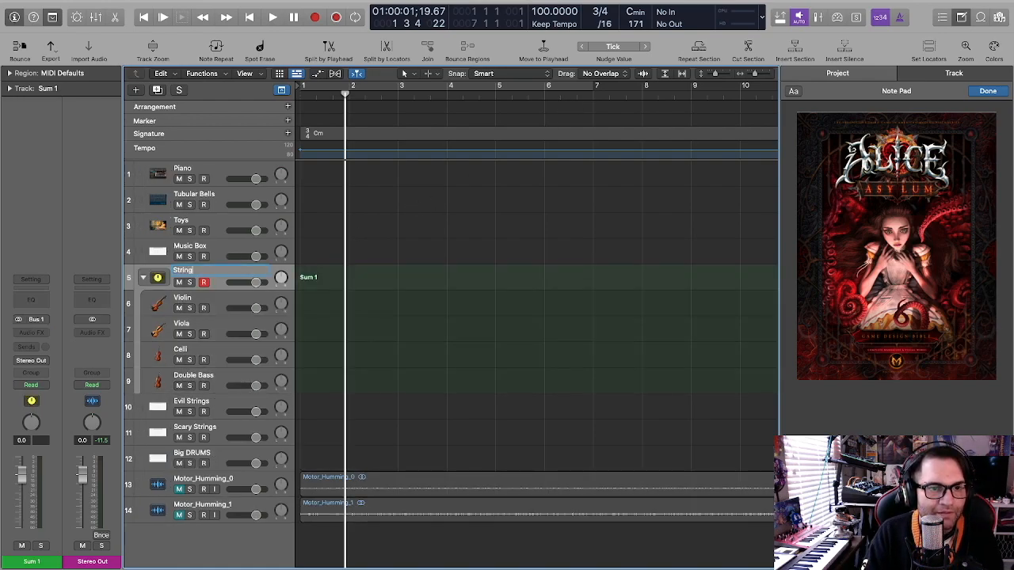
type("s")
key("Return")
Go through the Evil Strings and Scary Strings tracks and the individual instruments inside the Strings stack.
left_click(219, 412, "shift")
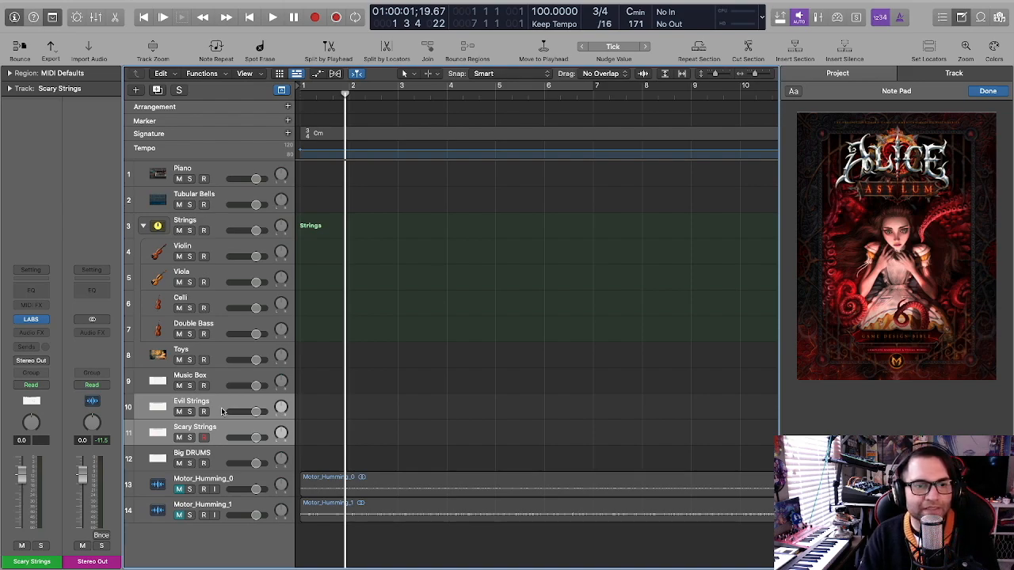
left_click(221, 406)
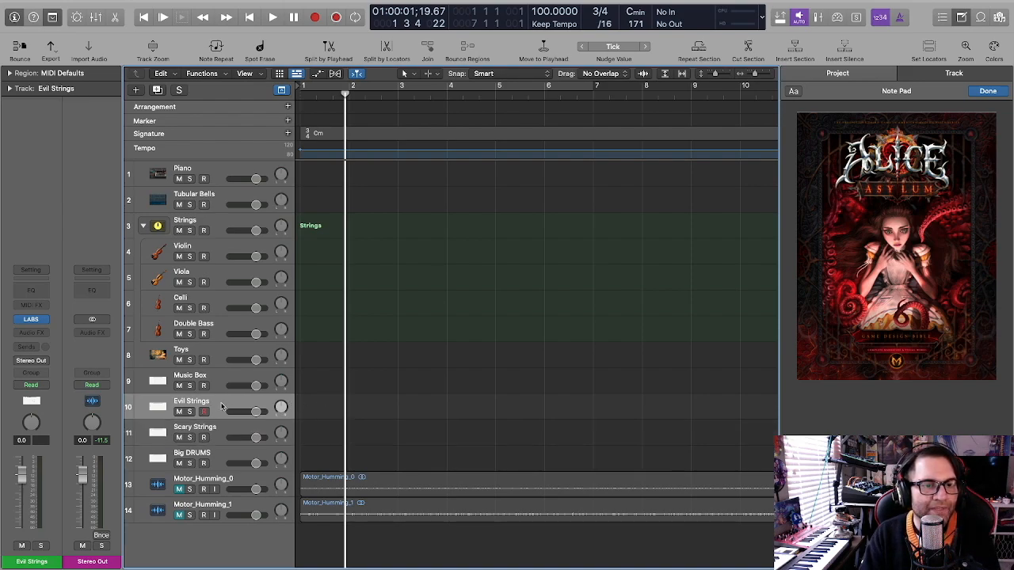
left_click(222, 436)
left_click(221, 407)
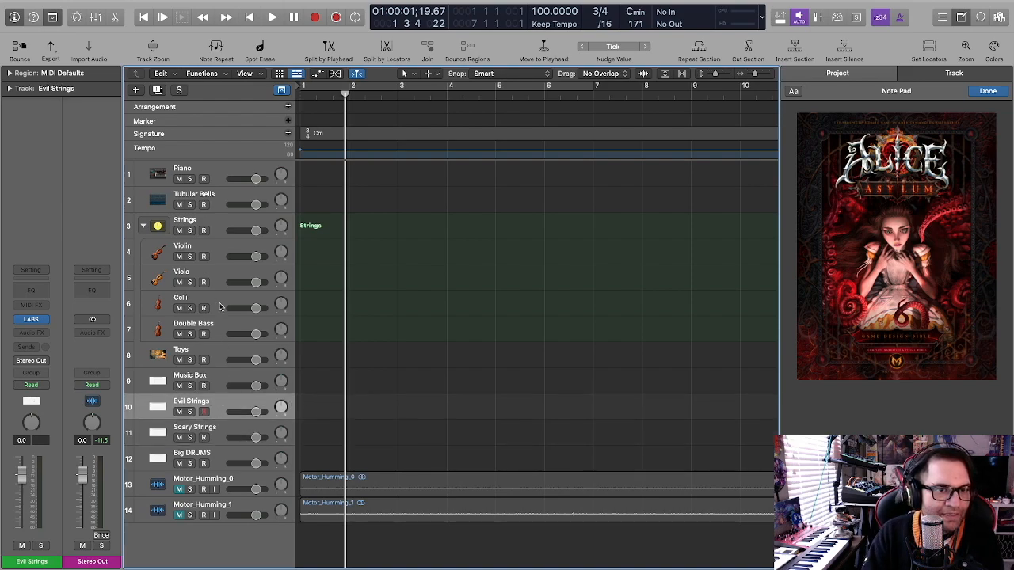
left_click(222, 331)
left_click(220, 308)
left_click(218, 281)
left_click(217, 252)
left_click(213, 288)
left_click(219, 306)
left_click(221, 331)
left_click(219, 410)
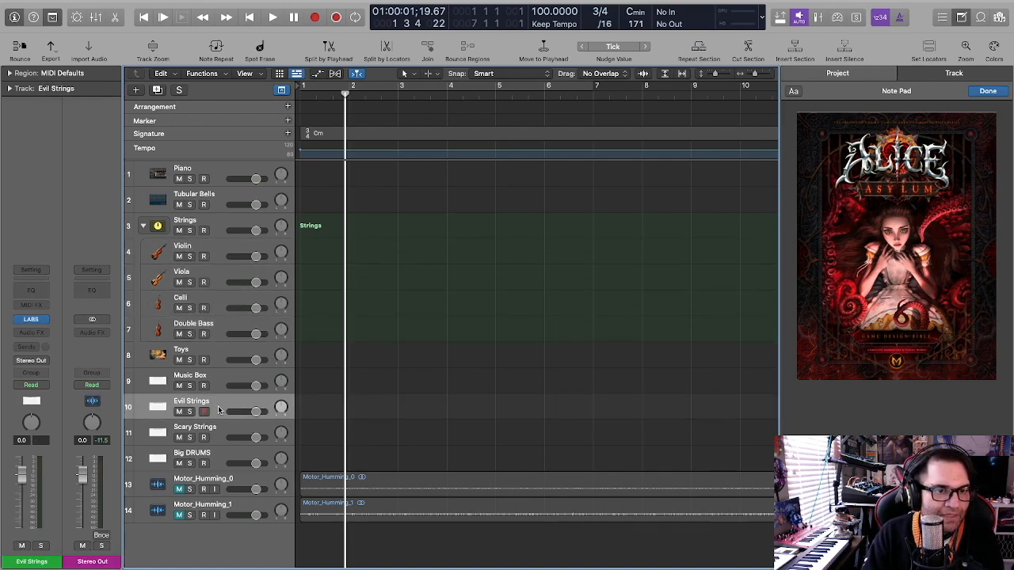
left_click(219, 432)
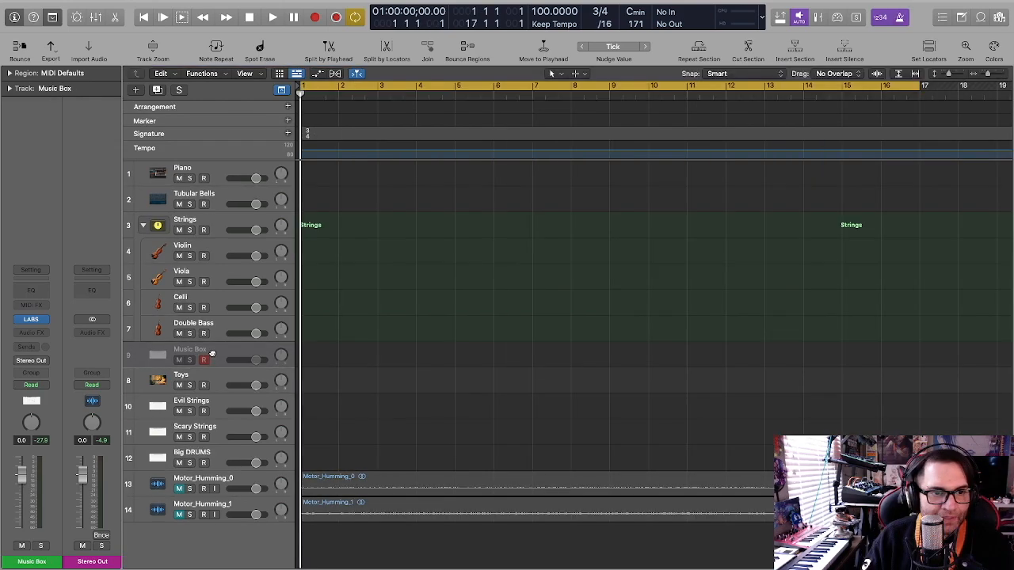
Move the Music Box track directly above the Strings stack and run the transport to rehearse its part.
left_click_drag(212, 354, 212, 225)
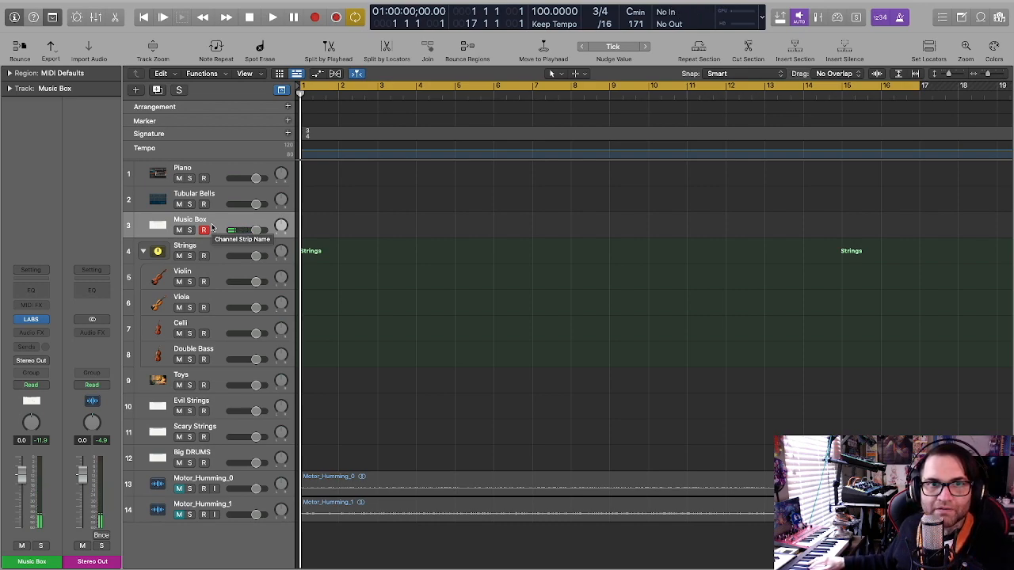
key("space")
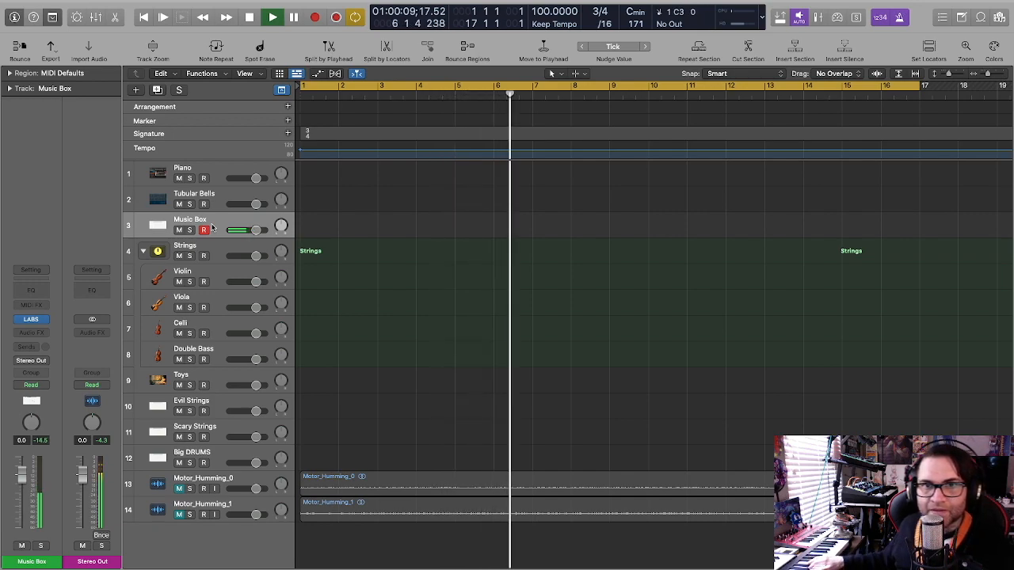
key("space")
Record a short take on the Music Box track from bar 1 and discard it.
key("r")
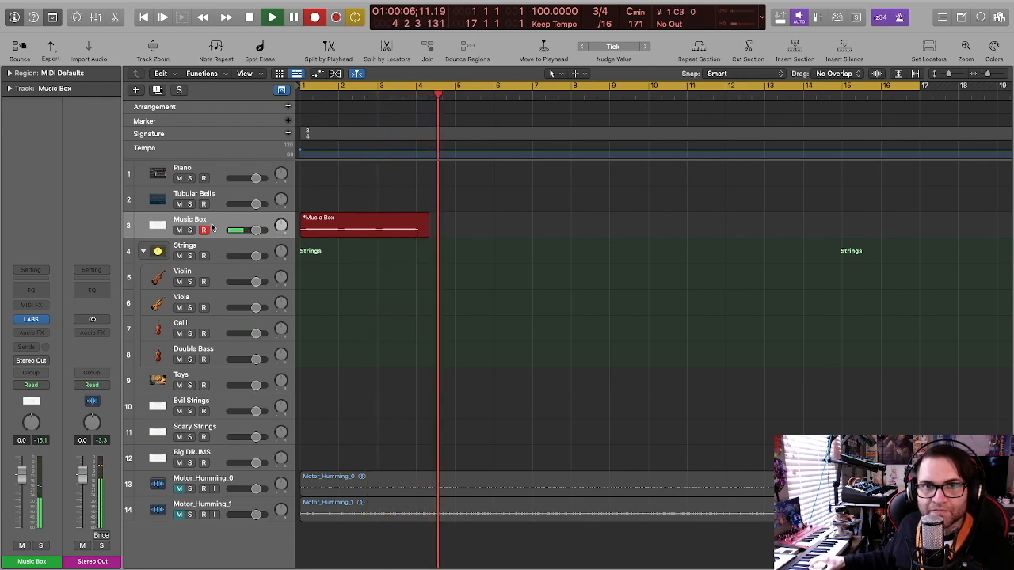
key("space")
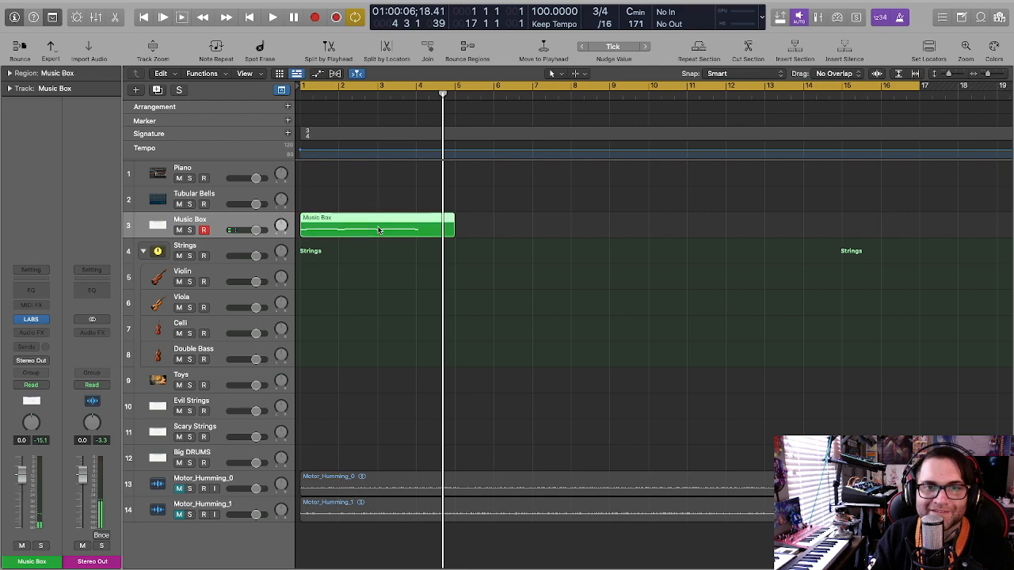
key("Delete")
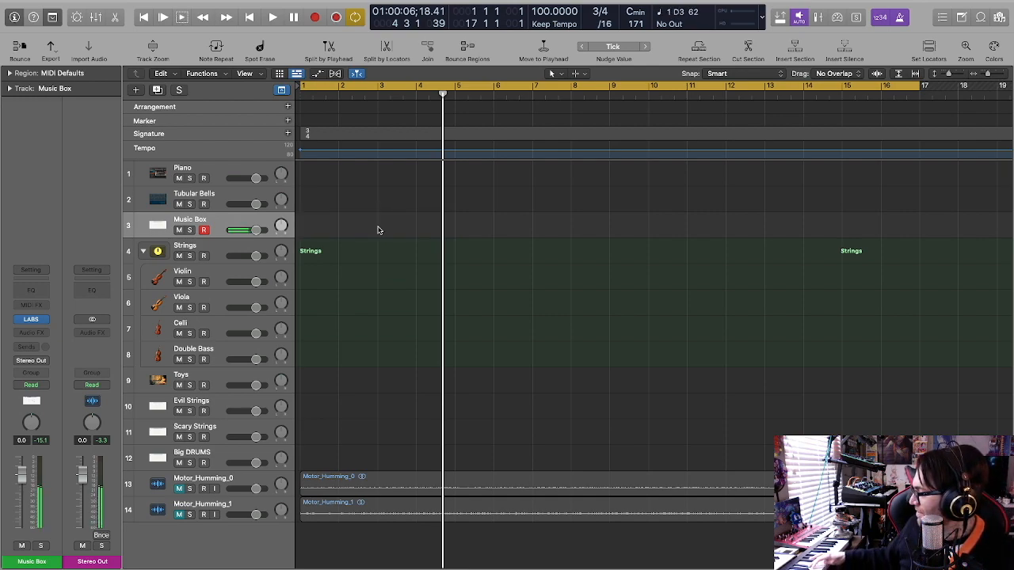
Record another Music Box take from bar 1, review its notes in the Piano Roll, and delete the region.
key("r")
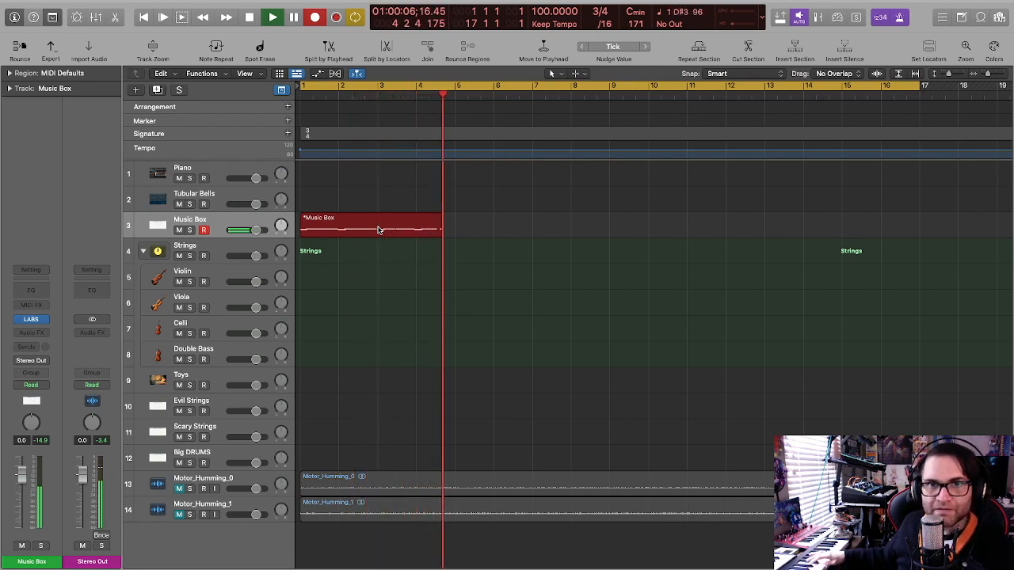
key("space")
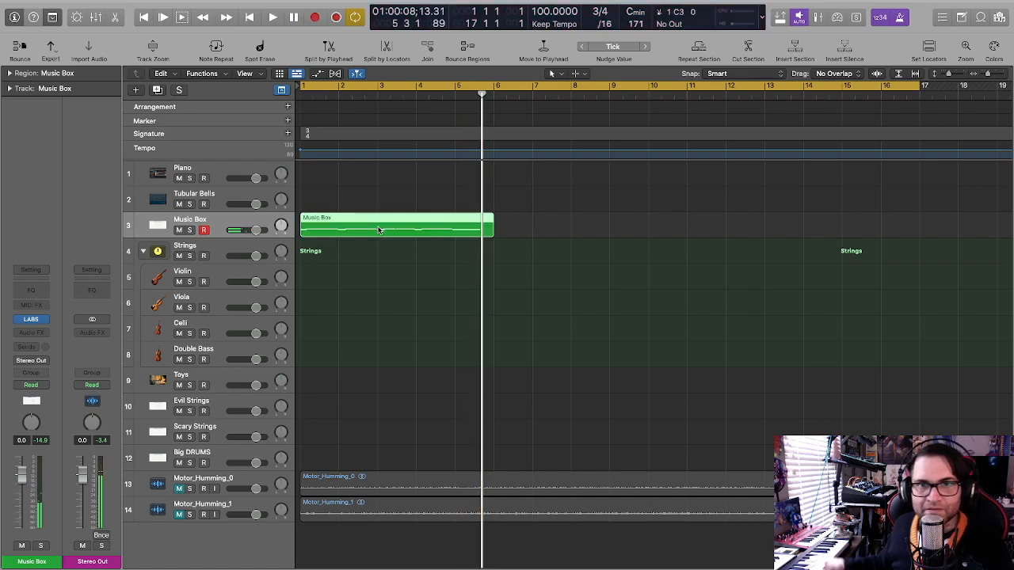
left_click(403, 258)
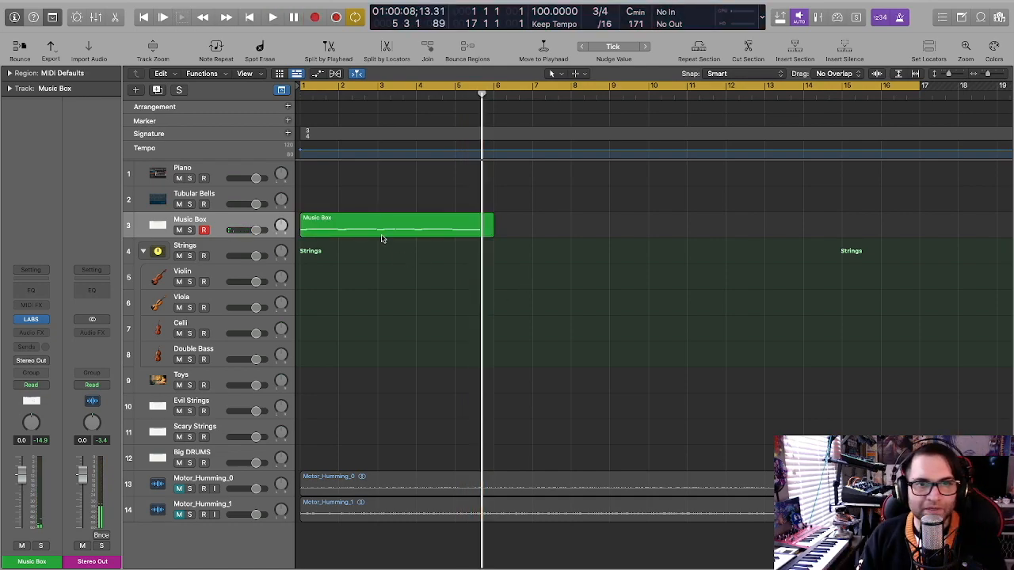
double_click(381, 238)
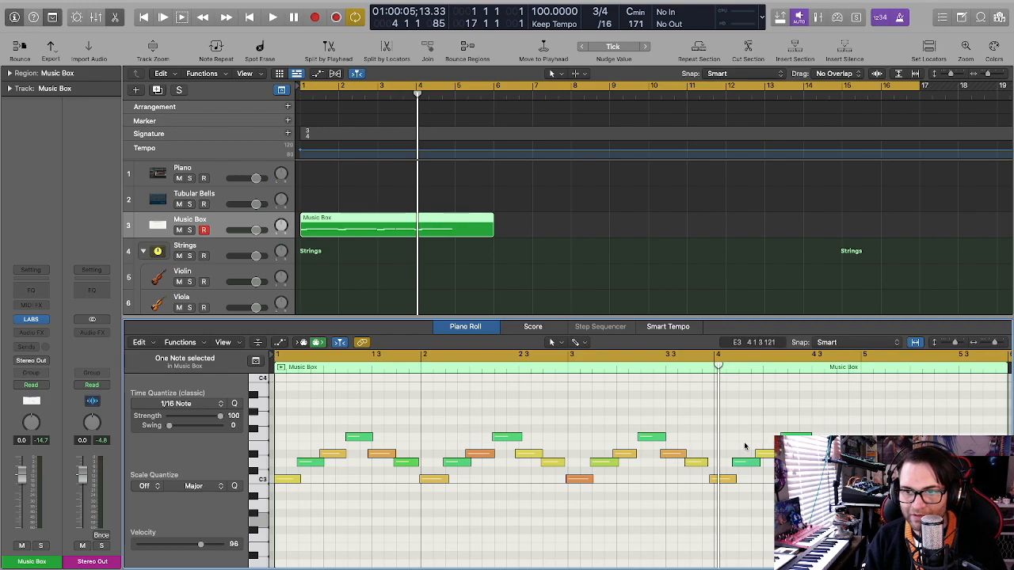
left_click(495, 283)
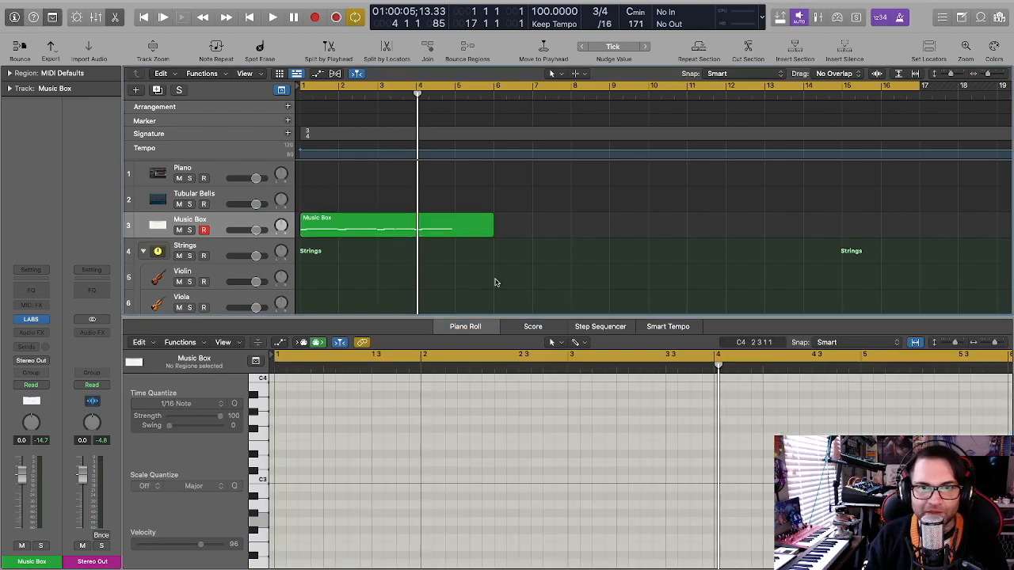
key("p")
left_click(475, 230)
key("Delete")
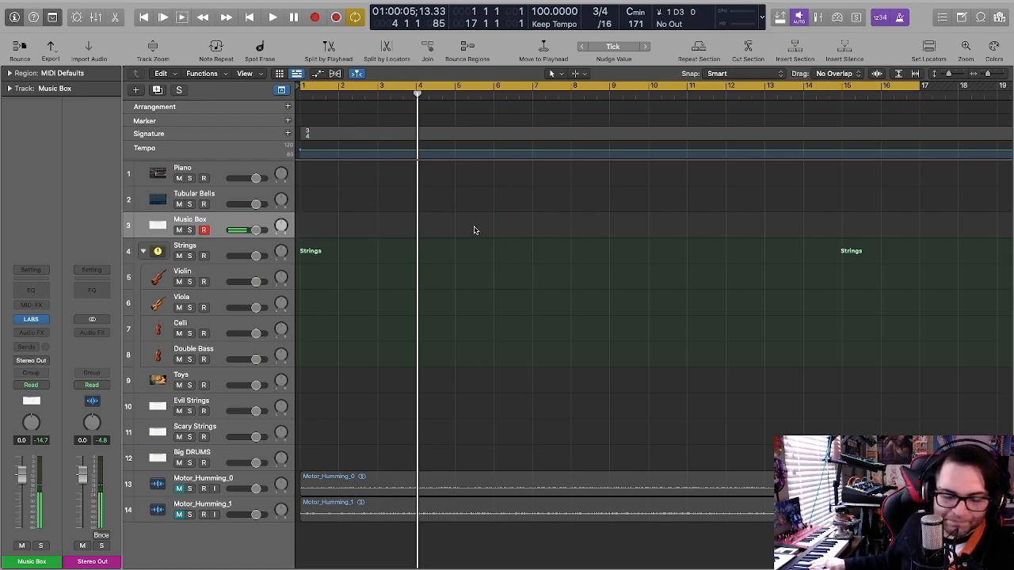
Record a new Music Box arpeggio from bar 1, nudge the last five notes of bar 4 slightly later, and delete the stray note after them.
key("r")
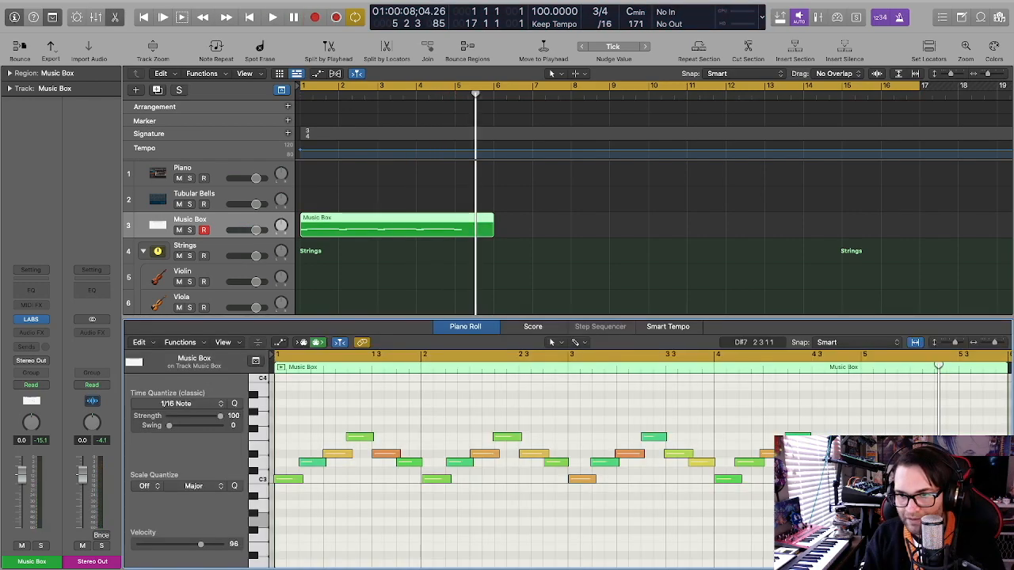
left_click_drag(754, 470, 854, 439)
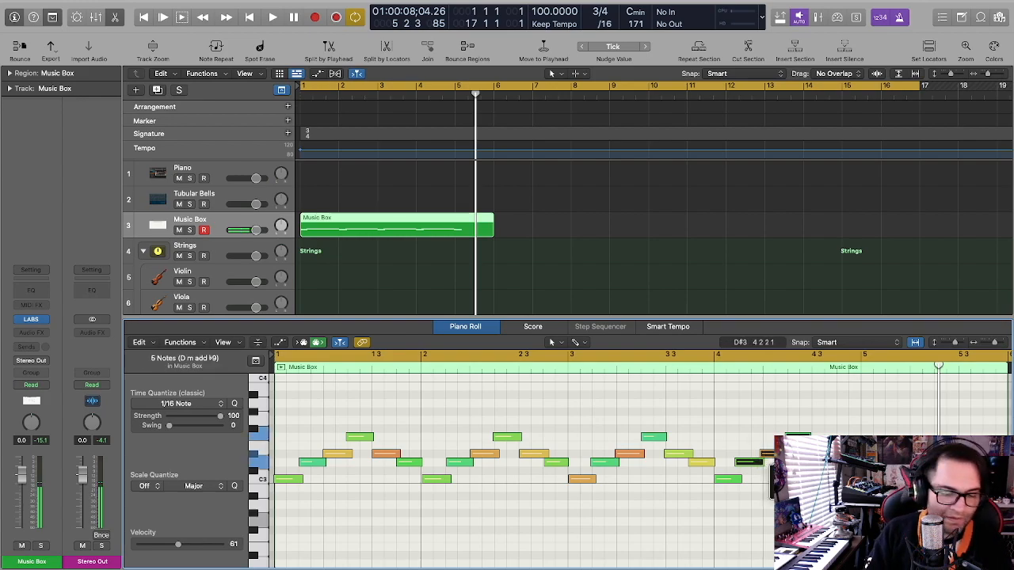
left_click_drag(777, 454, 779, 454)
left_click(827, 496)
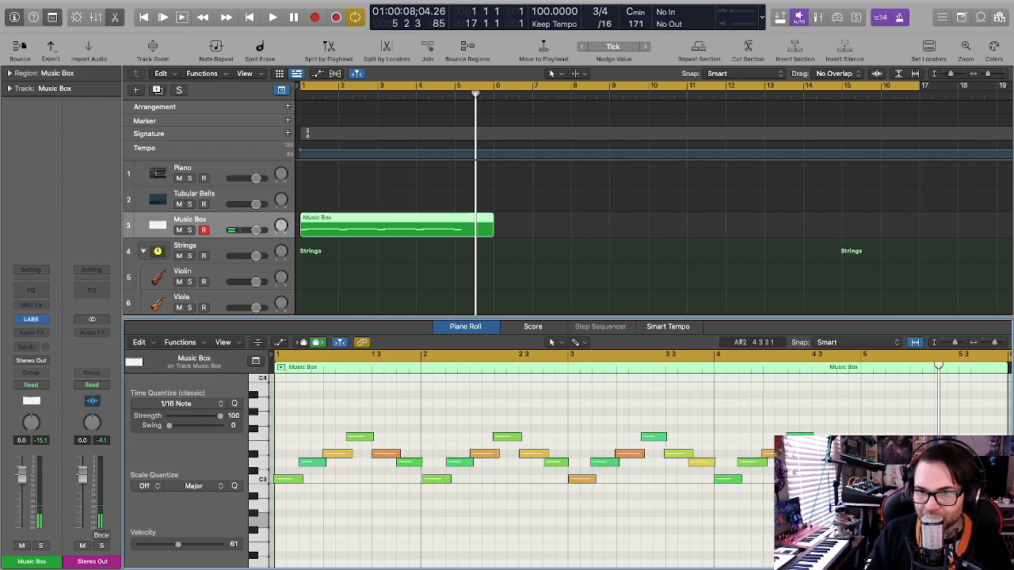
left_click(869, 480)
key("Delete")
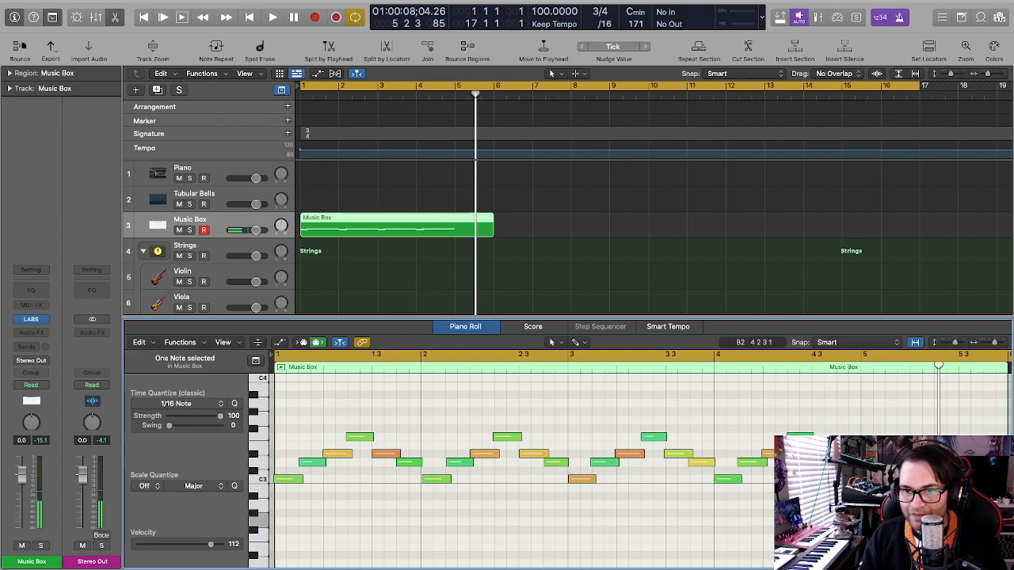
Sound the first C3 note of the Music Box region and play the arpeggio back from the start.
left_click(281, 479)
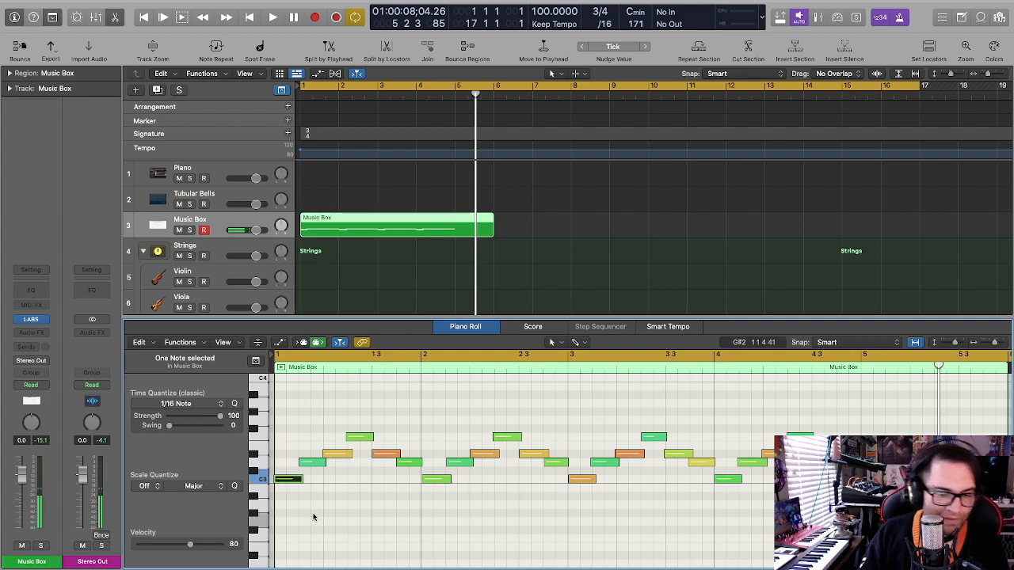
left_click(346, 518)
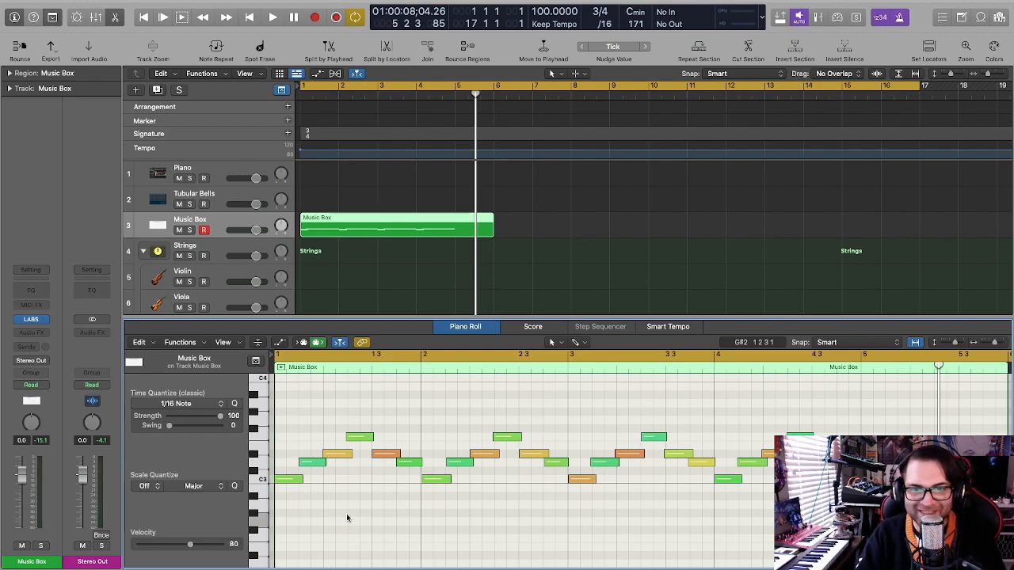
key("space")
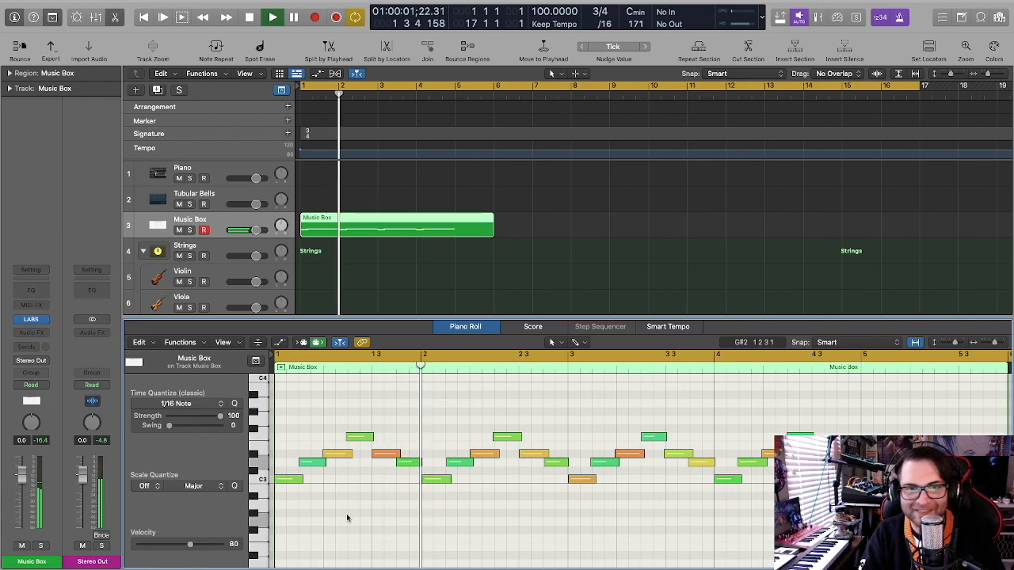
Shorten the Music Box region to end at bar 5 and set the cycle locators to bars 1 to 5.
key("p")
left_click(487, 262)
left_click_drag(492, 231, 454, 231)
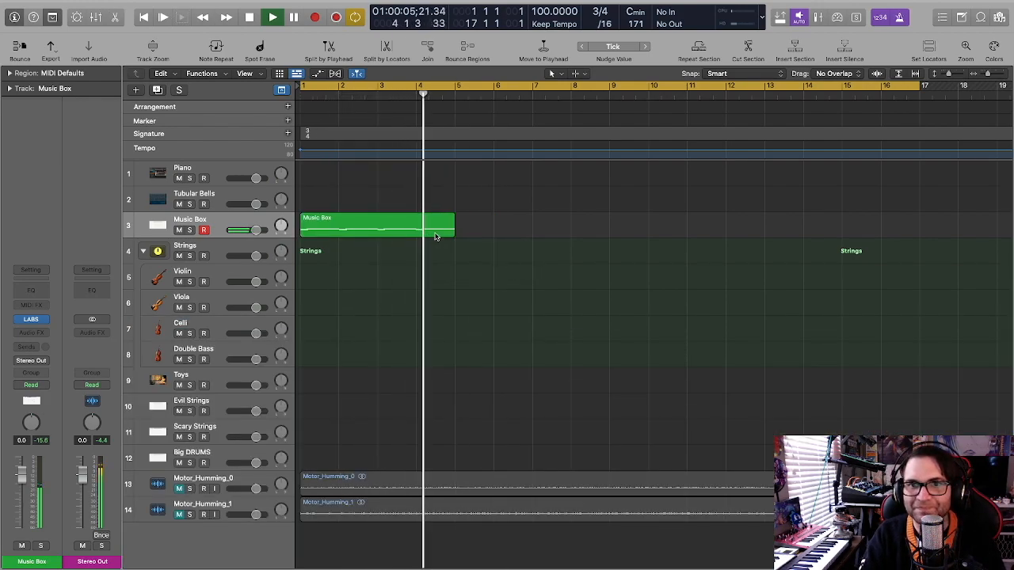
key("space")
left_click(925, 56)
left_click(554, 222)
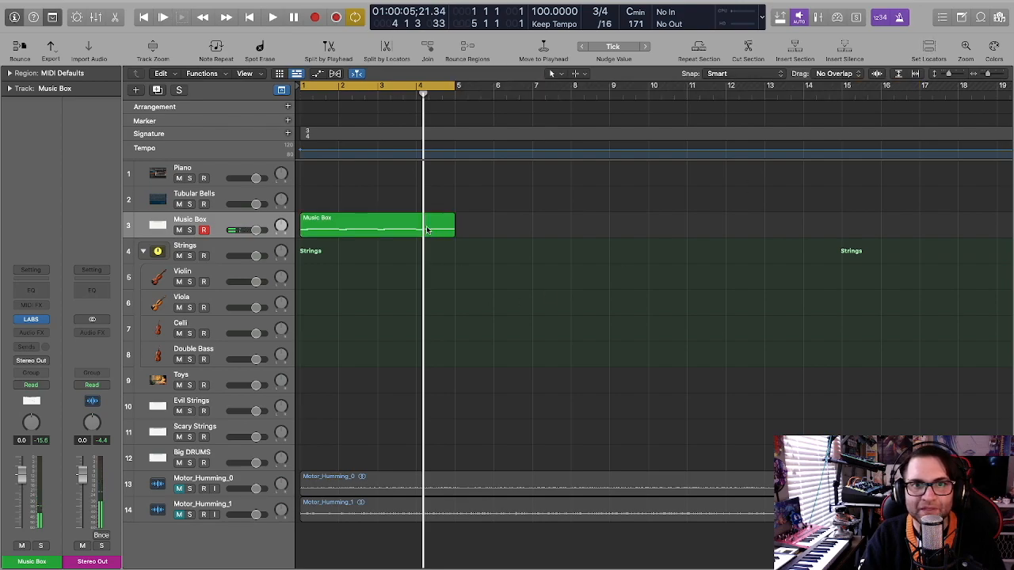
Delete the trailing notes in bar 4 of the Music Box region and play the arpeggio back from the start.
double_click(429, 229)
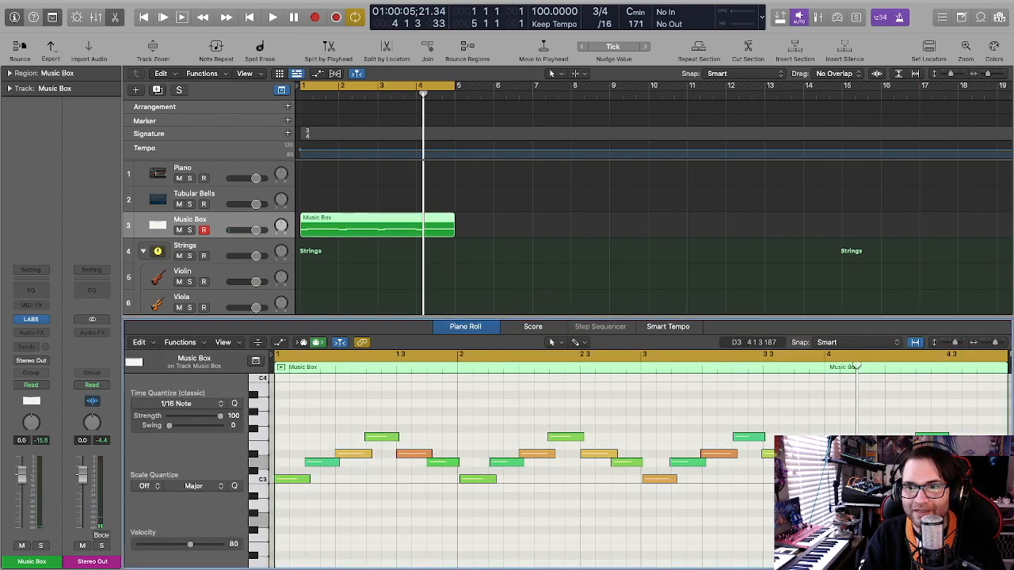
key("space")
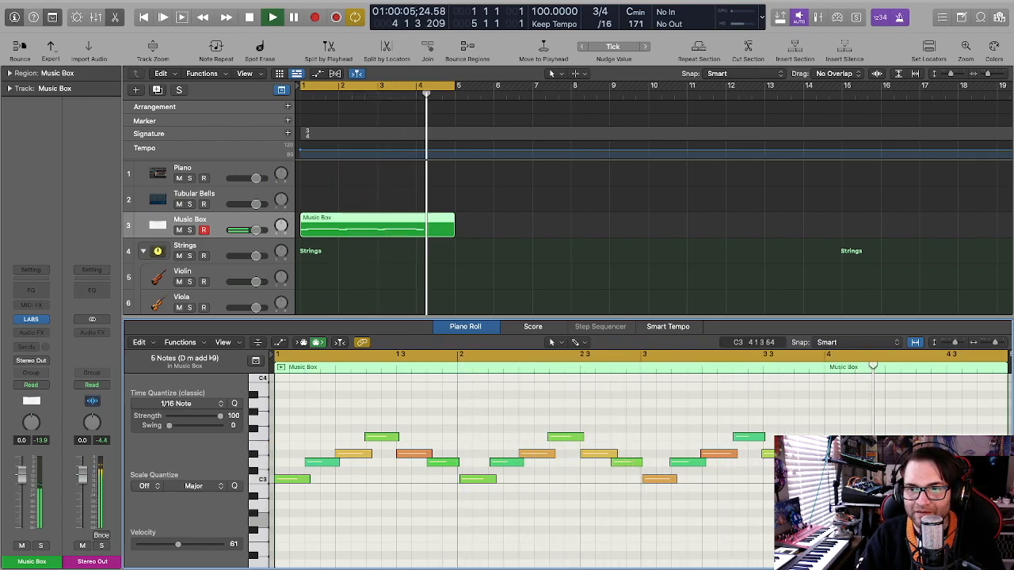
key("space")
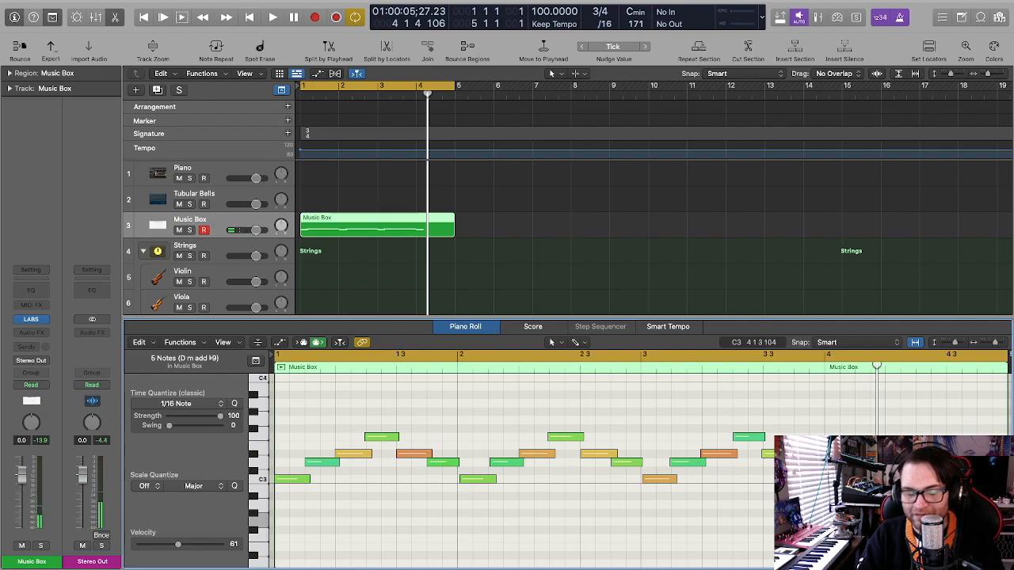
left_click(905, 422)
left_click_drag(905, 422, 1001, 495)
key("Delete")
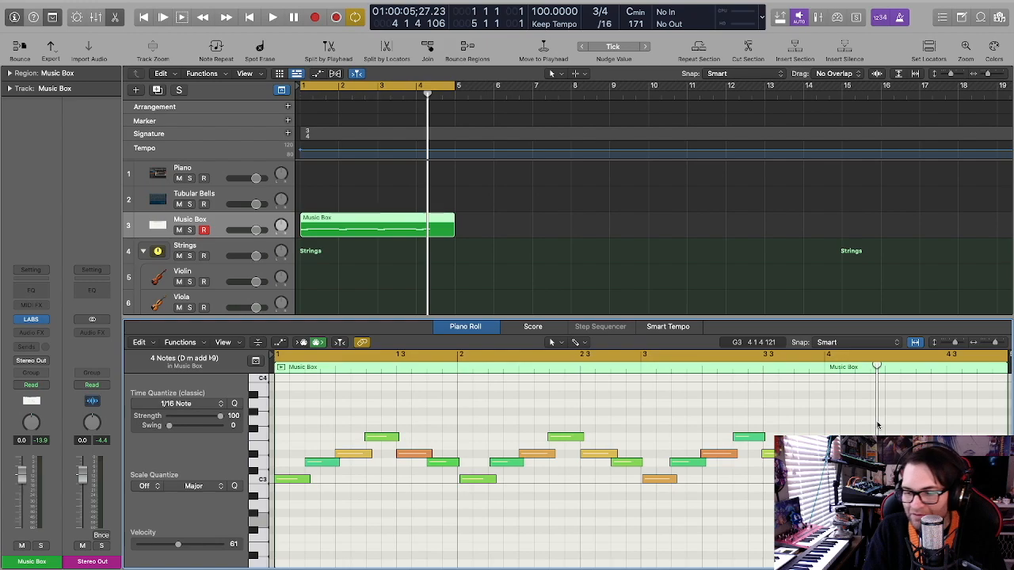
key("space")
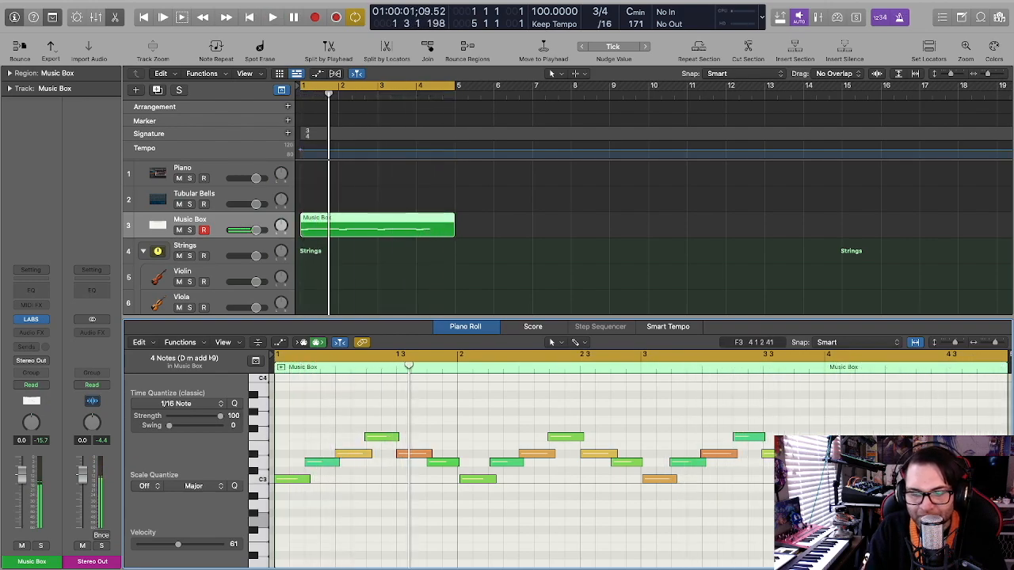
key("p")
left_click(563, 315)
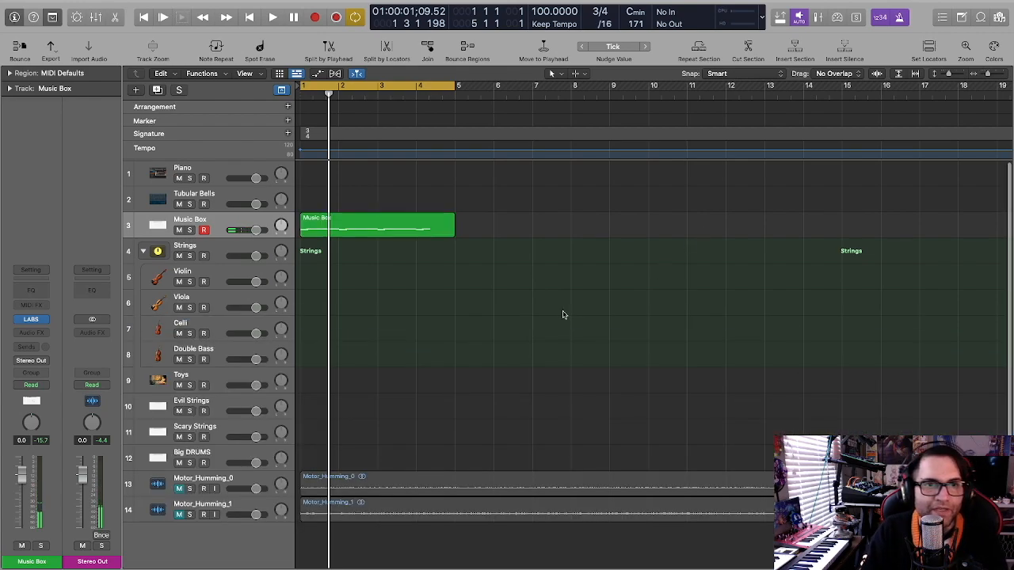
left_click(355, 218)
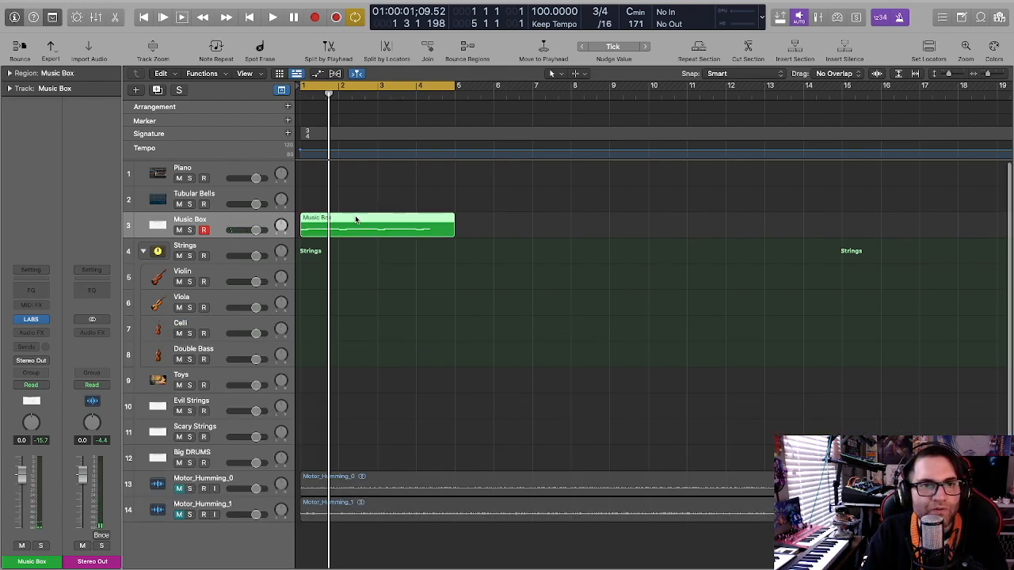
left_click(81, 5)
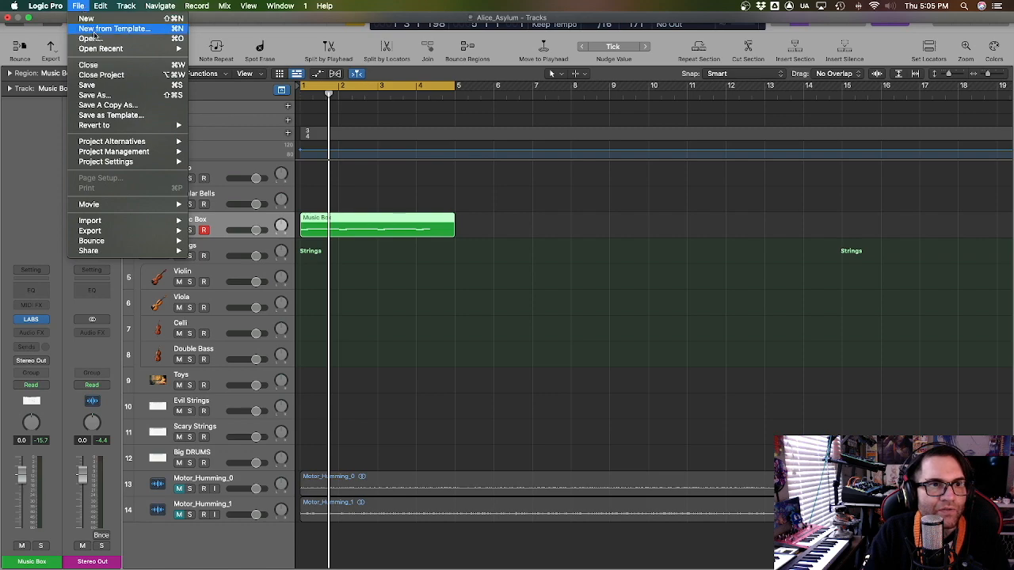
mouse_move(136, 150)
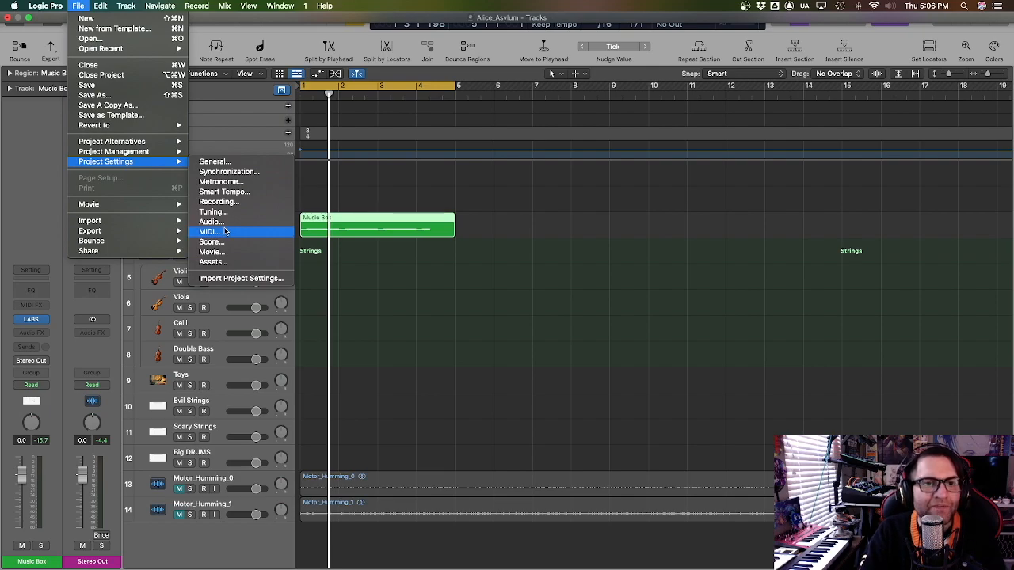
left_click(369, 273)
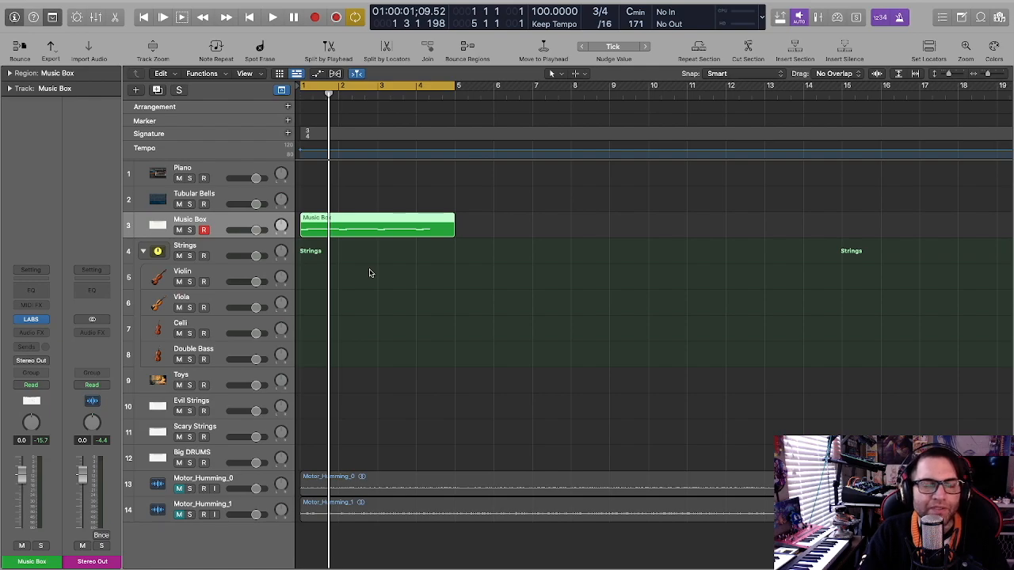
Open the Music Box region's notes, play from bar 1, and place the playhead just after the start of the first note.
double_click(363, 231)
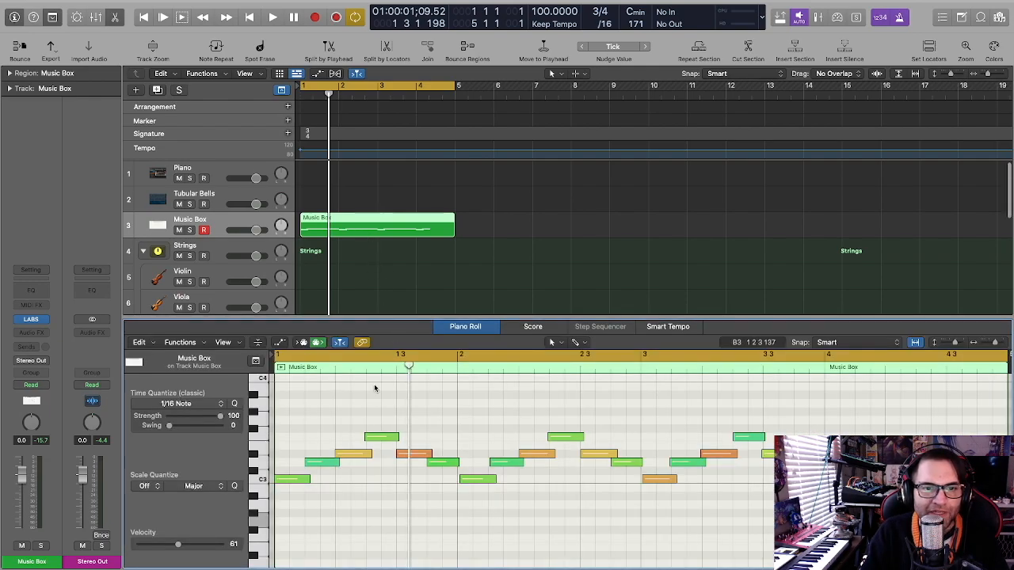
left_click_drag(410, 366, 269, 367)
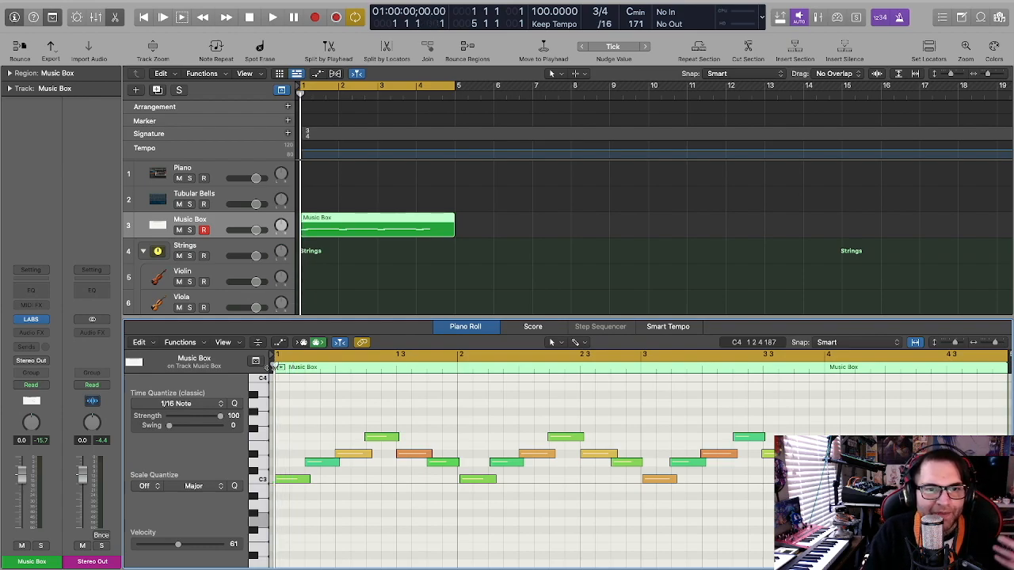
key("space")
left_click_drag(292, 372, 326, 373)
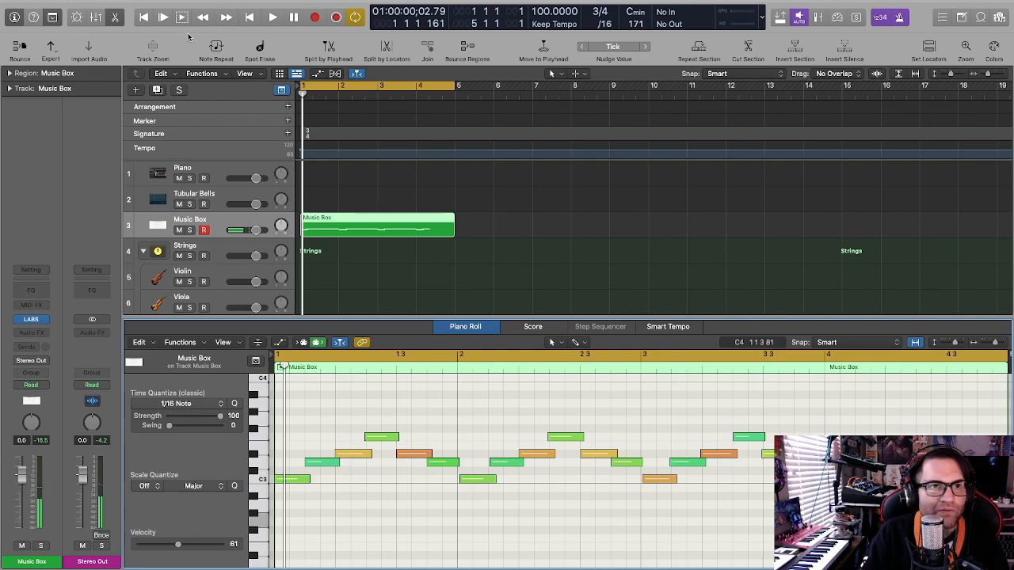
Examine the Chase options in the project's MIDI settings.
left_click(79, 6)
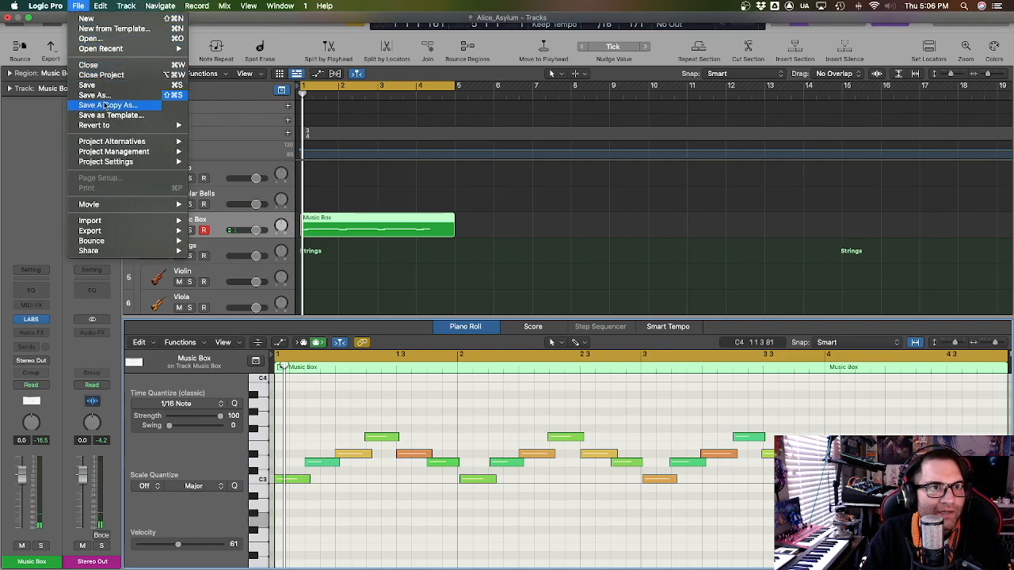
mouse_move(117, 155)
mouse_move(147, 162)
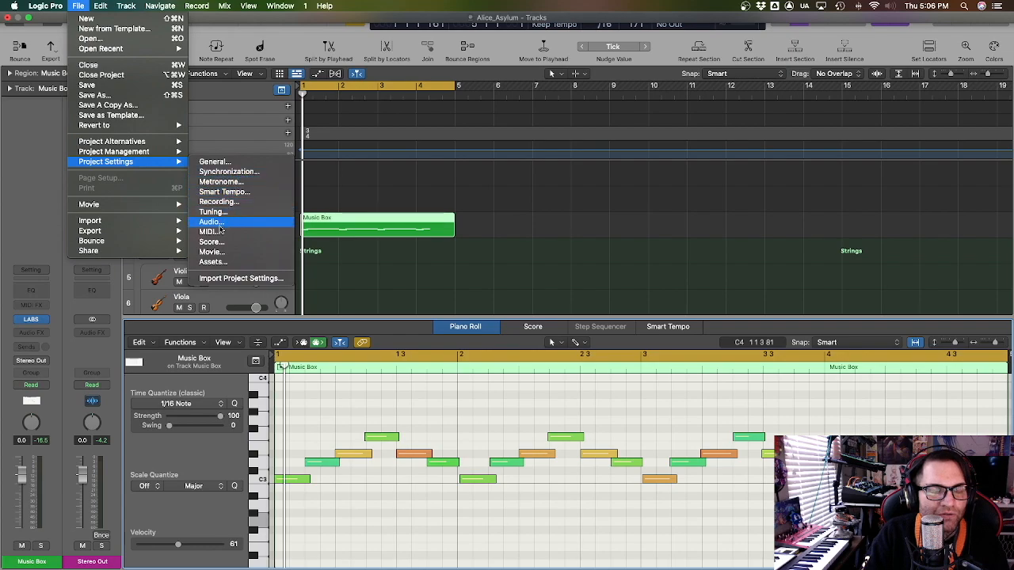
left_click(210, 222)
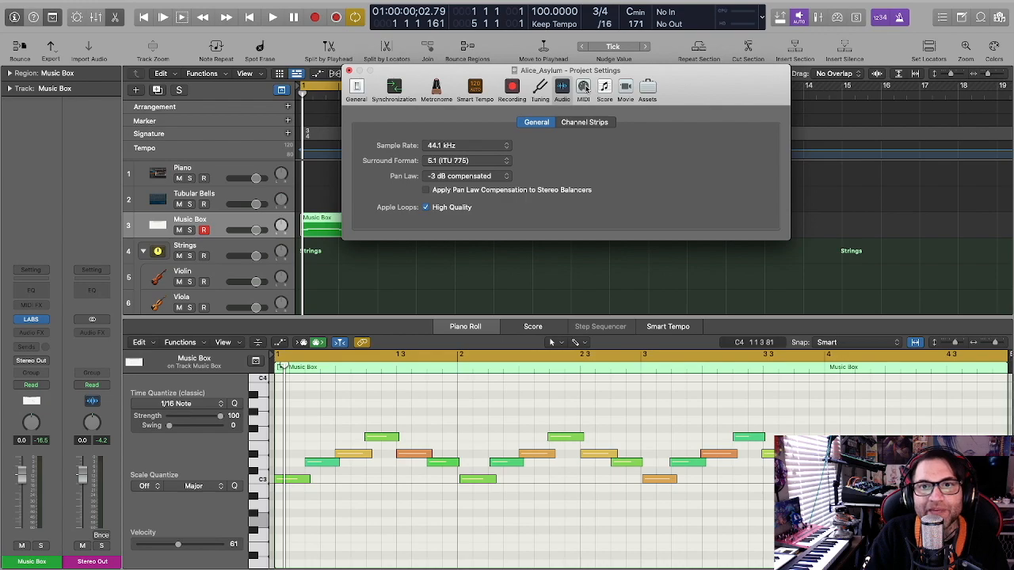
left_click(585, 89)
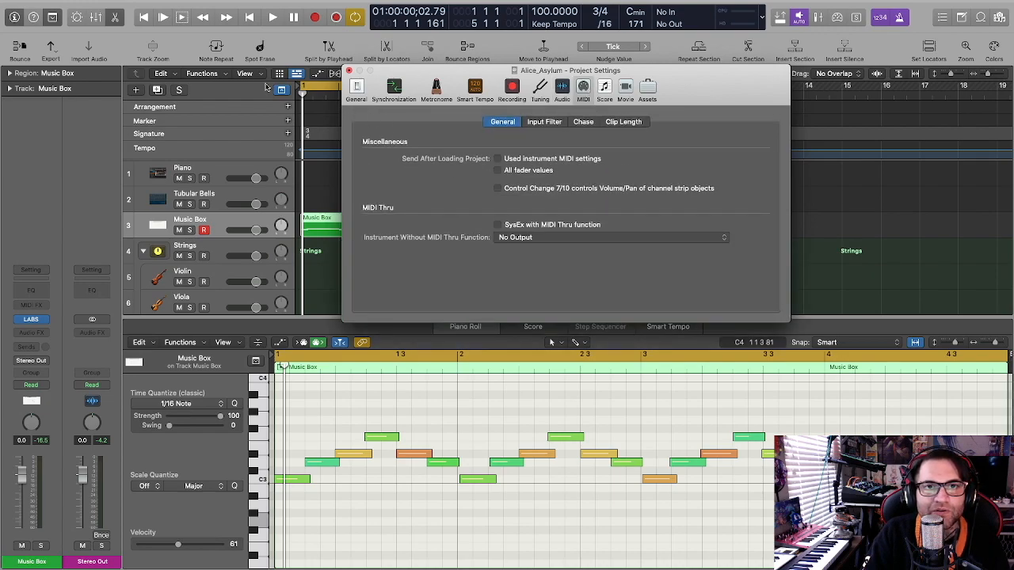
left_click(586, 122)
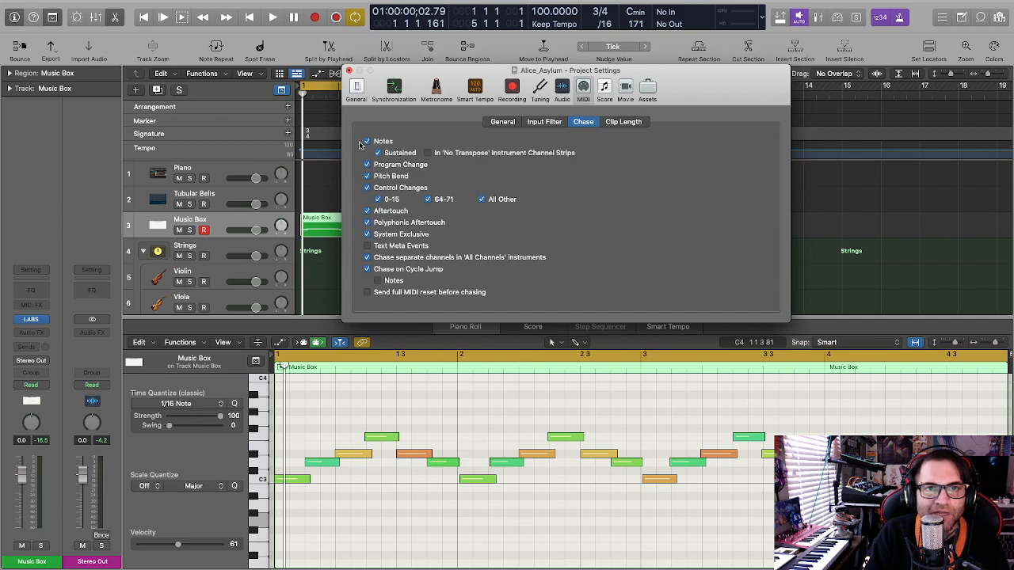
left_click_drag(381, 369, 267, 371)
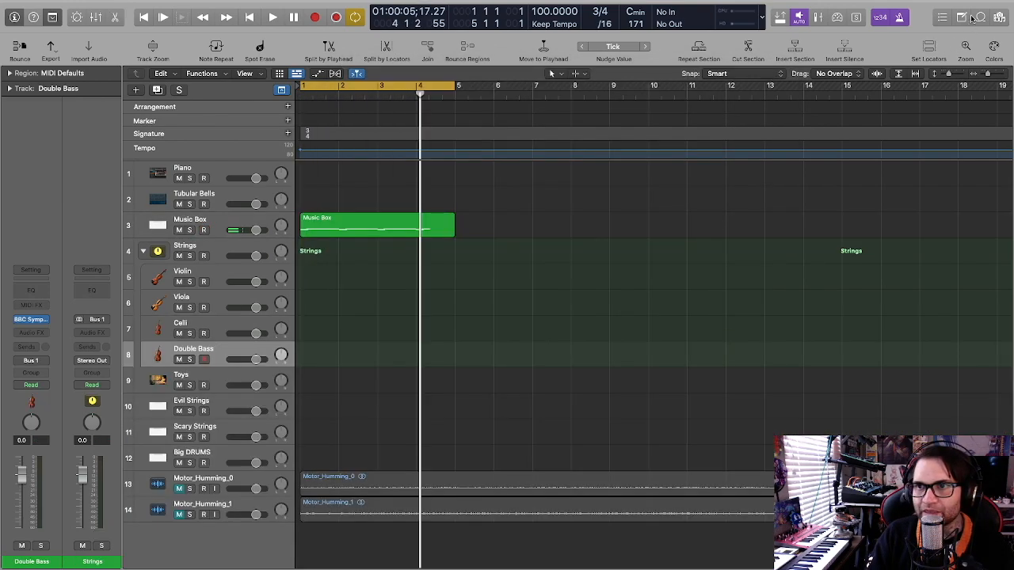
Show the cover artwork in the project notes and select the Music Box region.
left_click(961, 17)
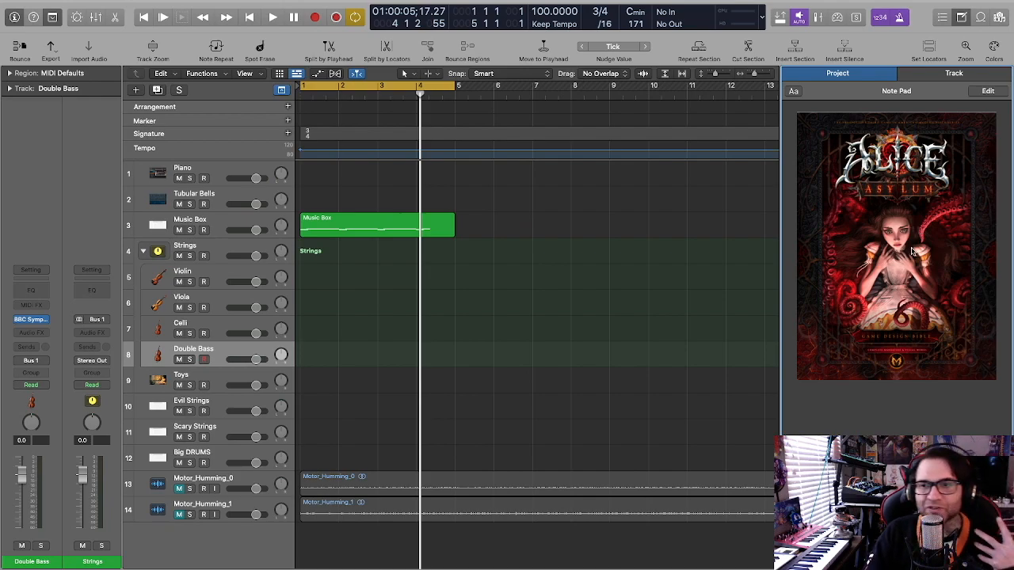
left_click(380, 234)
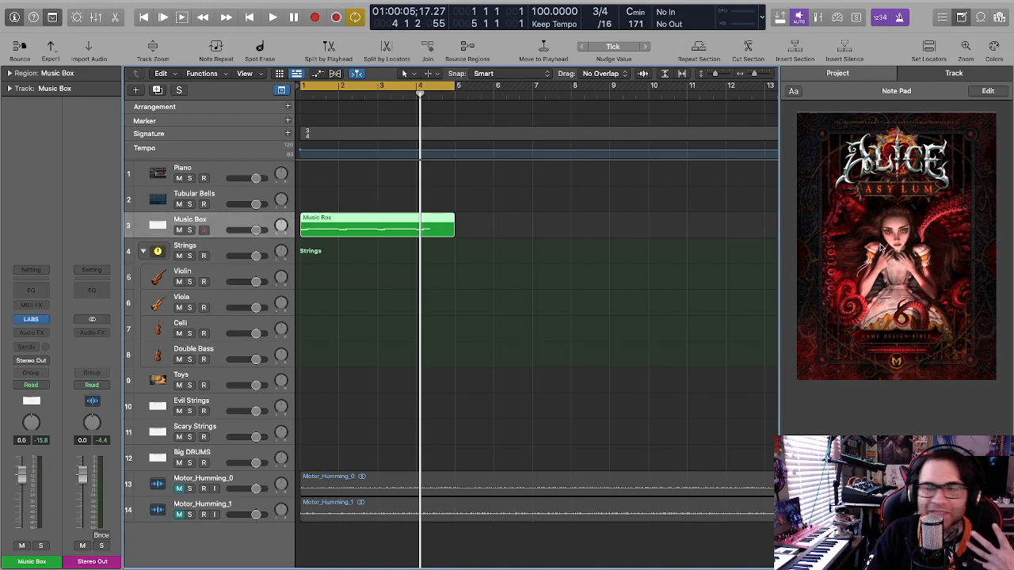
Rehearse the Double Bass against the Music Box loop and record a four-bar Double Bass part from bar 1.
left_click(222, 353)
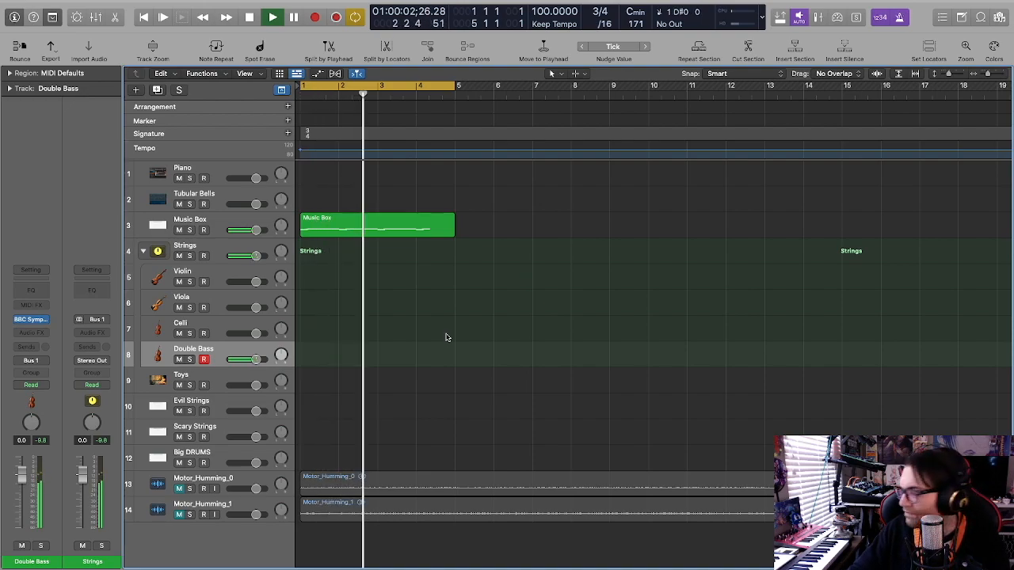
key("space")
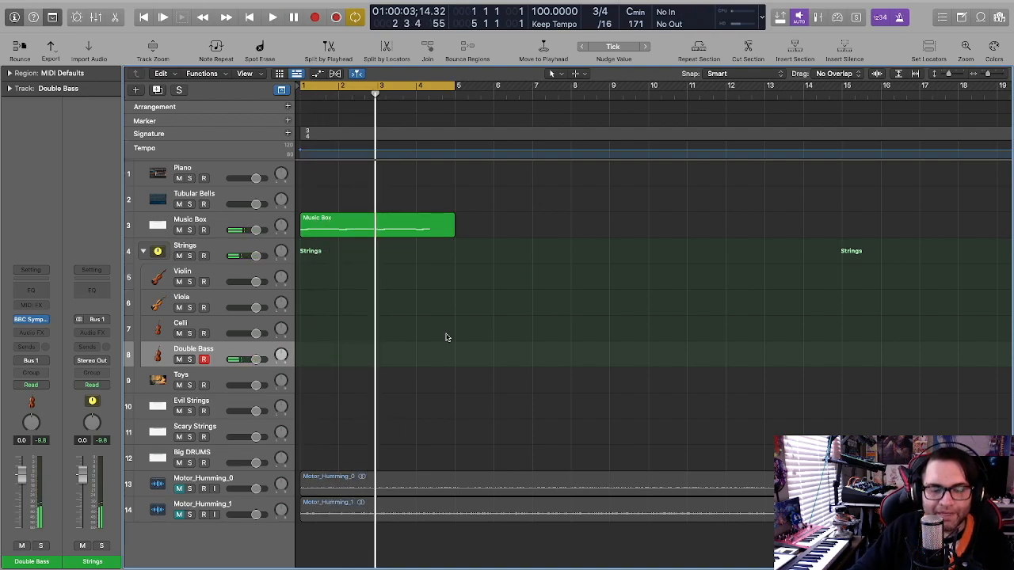
key("r")
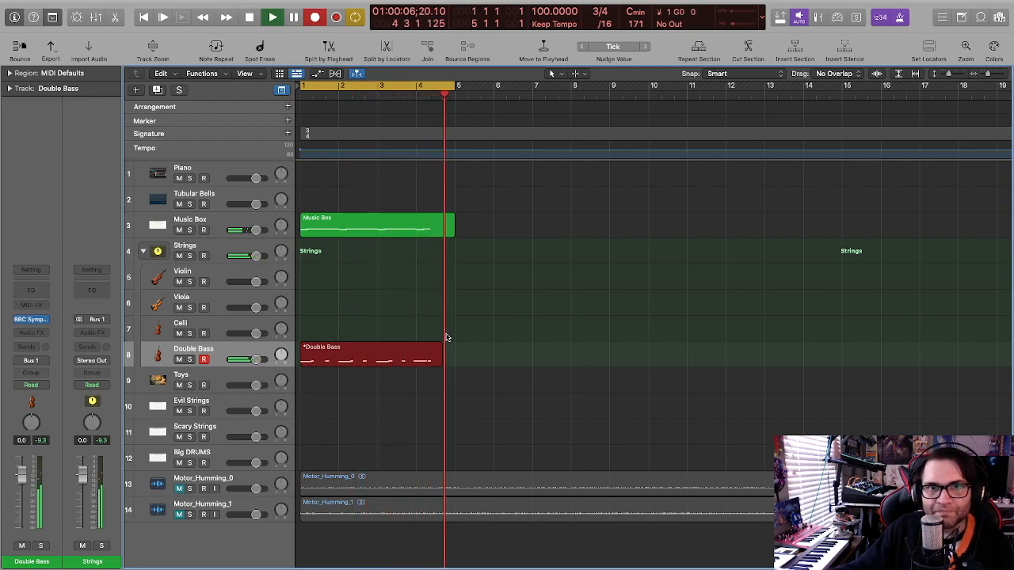
key("space")
Move the first C0 note of the Double Bass region to start exactly on bar 1 and play the part back.
double_click(435, 353)
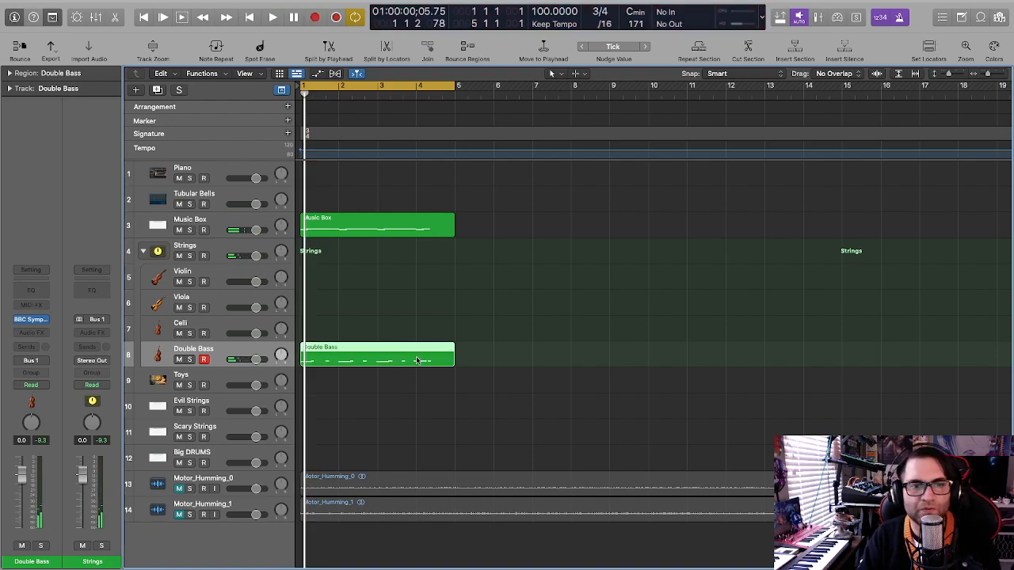
left_click(290, 521)
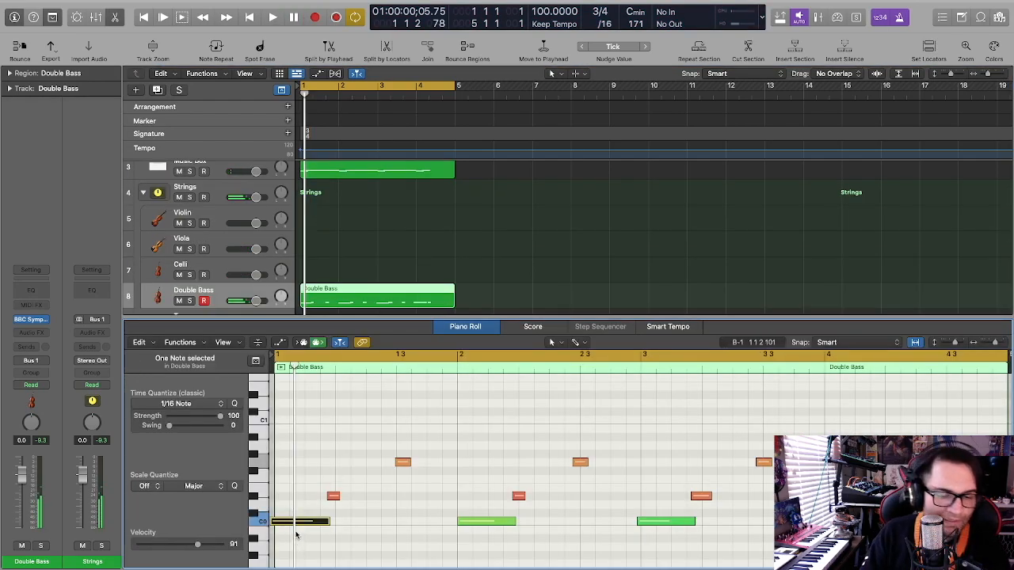
left_click(310, 495)
key("space")
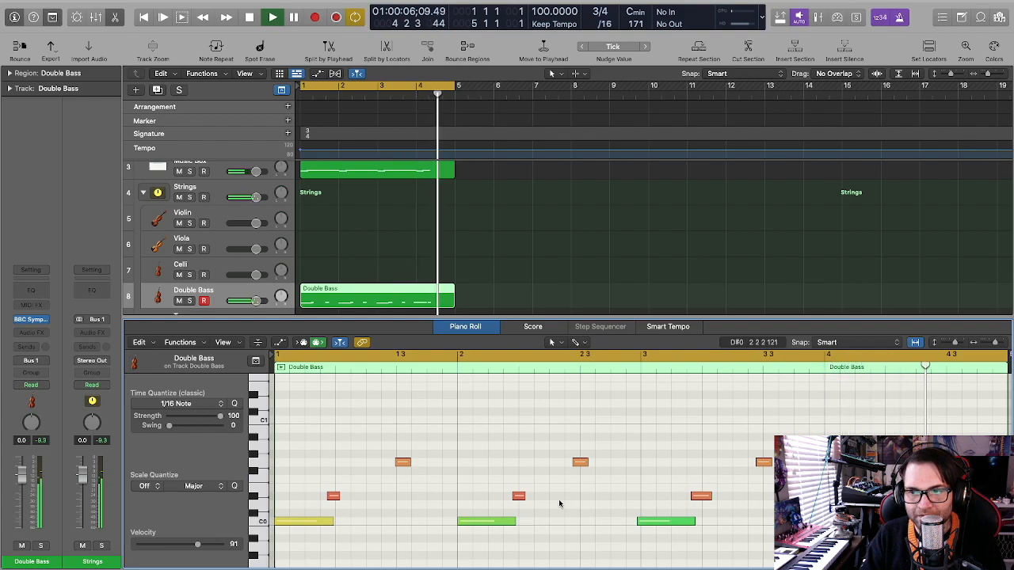
Nudge the short D#0 and G0 notes in the later Double Bass bars and the first D#0 in bar 1 slightly later.
key("space")
left_click_drag(895, 456, 841, 455)
left_click(829, 487)
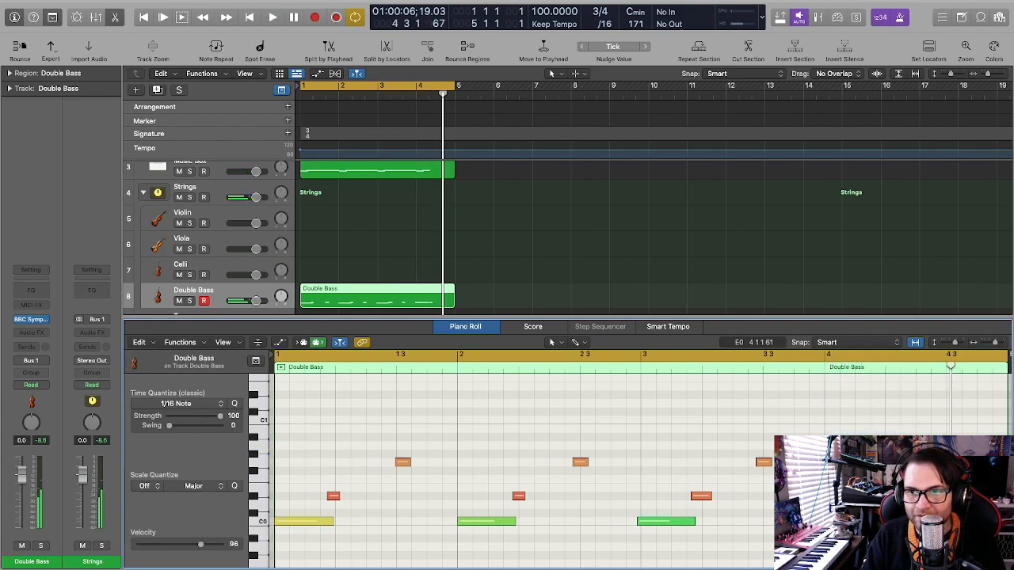
left_click_drag(773, 448, 708, 499)
left_click(623, 461)
left_click_drag(610, 443, 523, 499)
left_click(490, 468)
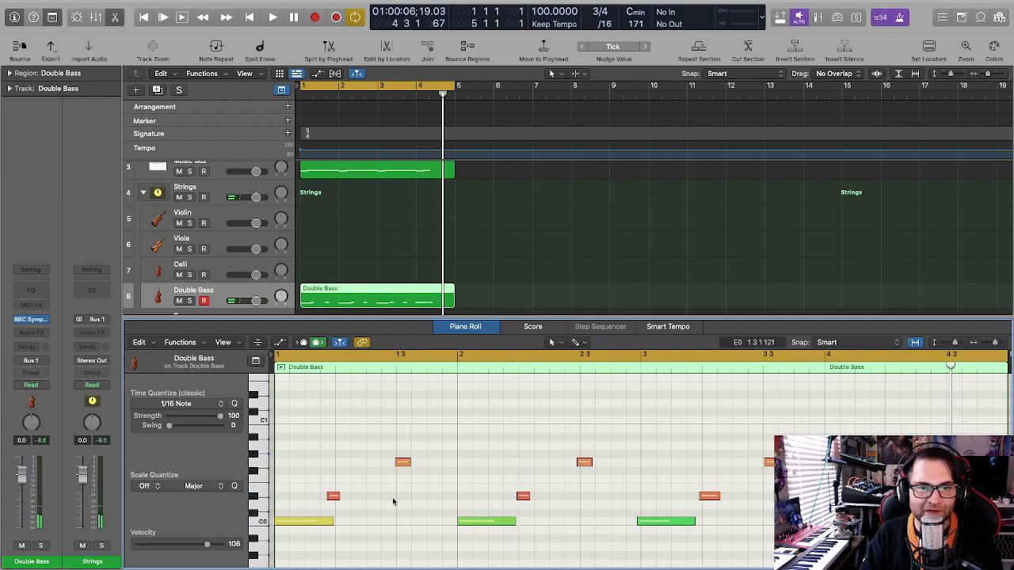
left_click_drag(334, 496, 342, 497)
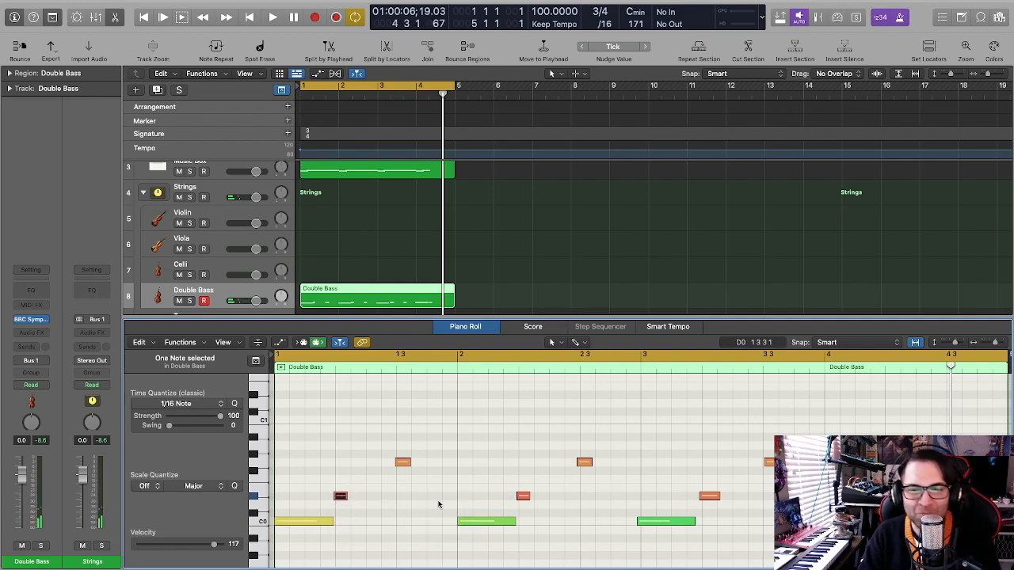
Close the note editor and play the Music Box and Double Bass loop together.
mouse_move(671, 522)
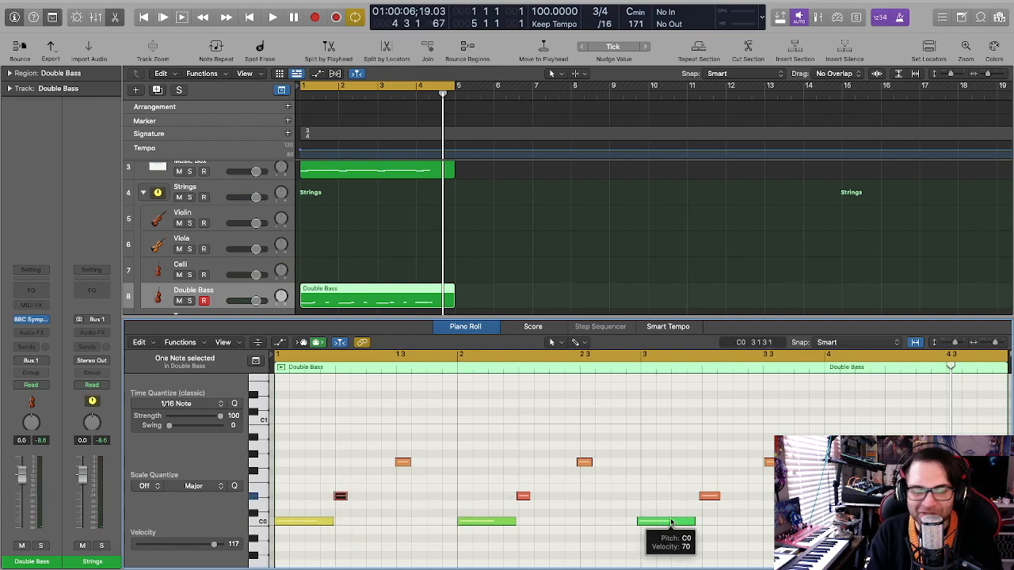
key("e")
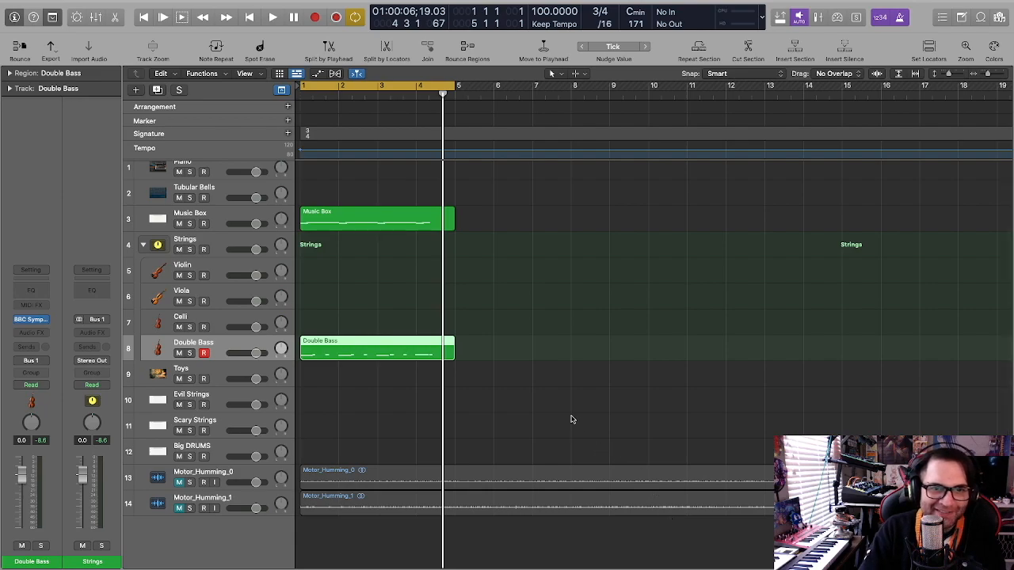
key("space")
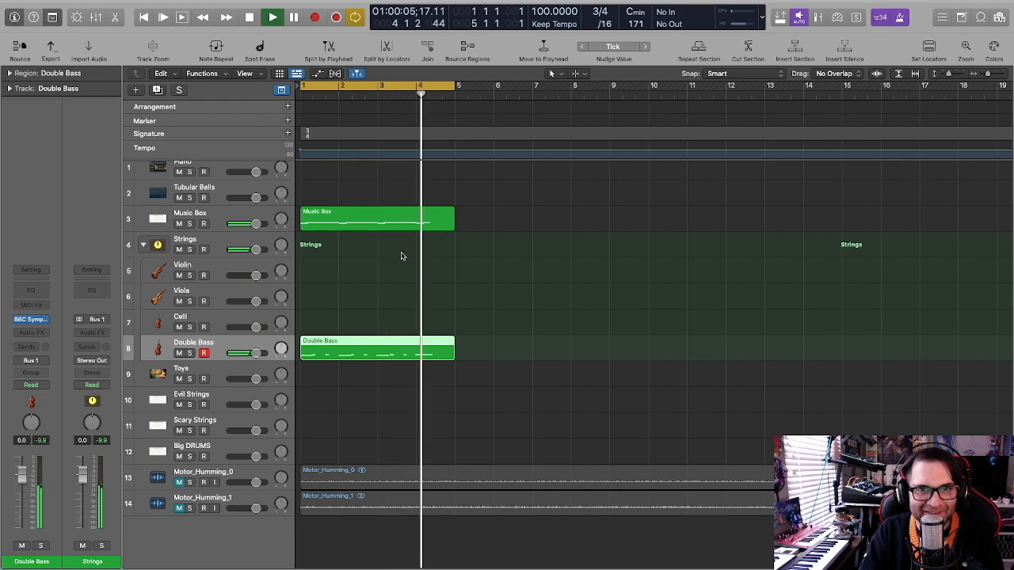
key("space")
Open the Music Box region in the Piano Roll, play it, and delete all of its notes in bar 2.
double_click(376, 212)
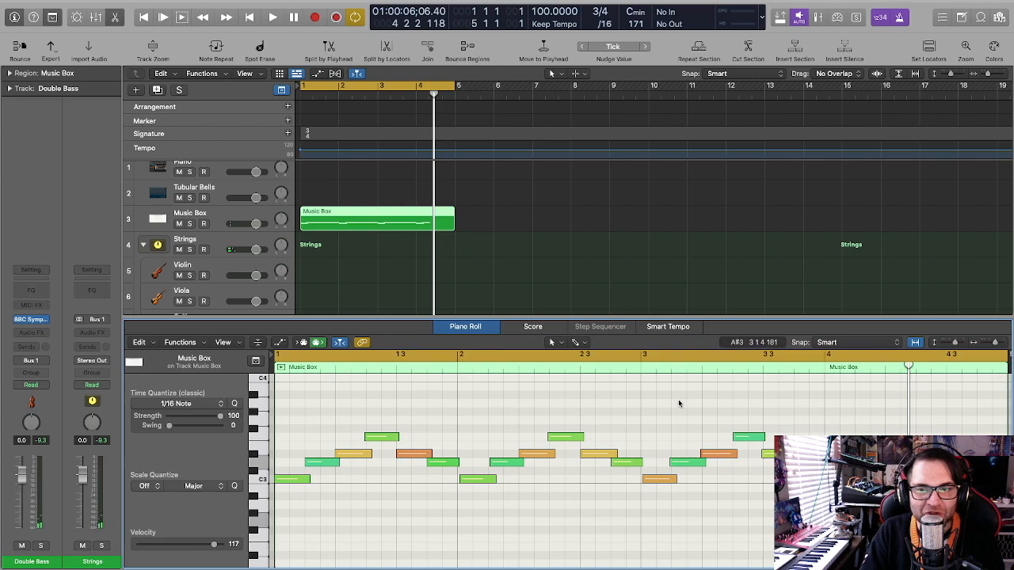
key("space")
key("space")
left_click_drag(475, 417, 620, 530)
key("Delete")
Shift bar 1's D3 an eighth note later and the four notes after it a quarter note later, checking the rhythm by playback.
left_click_drag(318, 420, 523, 479)
left_click_drag(326, 462, 367, 489)
key("space")
key("space")
key("space")
left_click_drag(383, 421, 476, 476)
key("space")
left_click_drag(378, 454, 407, 453)
key("space")
key("space")
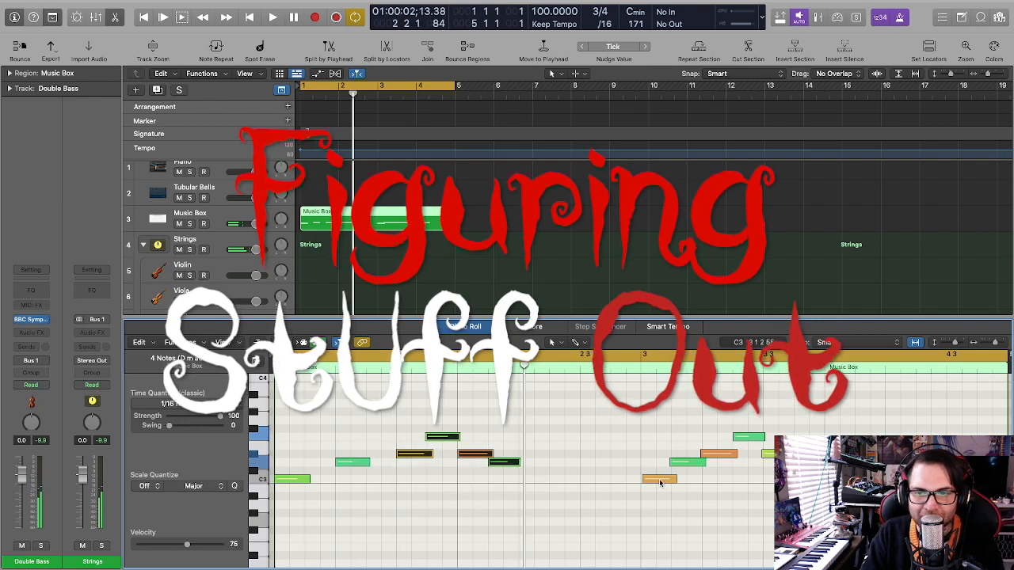
Delete the Music Box notes in bar 3, copy the opening six-note phrase to beat 2 of bar 2, and play the result.
left_click_drag(621, 417, 935, 560)
key("Delete")
left_click_drag(542, 415, 299, 484)
left_click_drag(351, 466, 595, 466)
key("space")
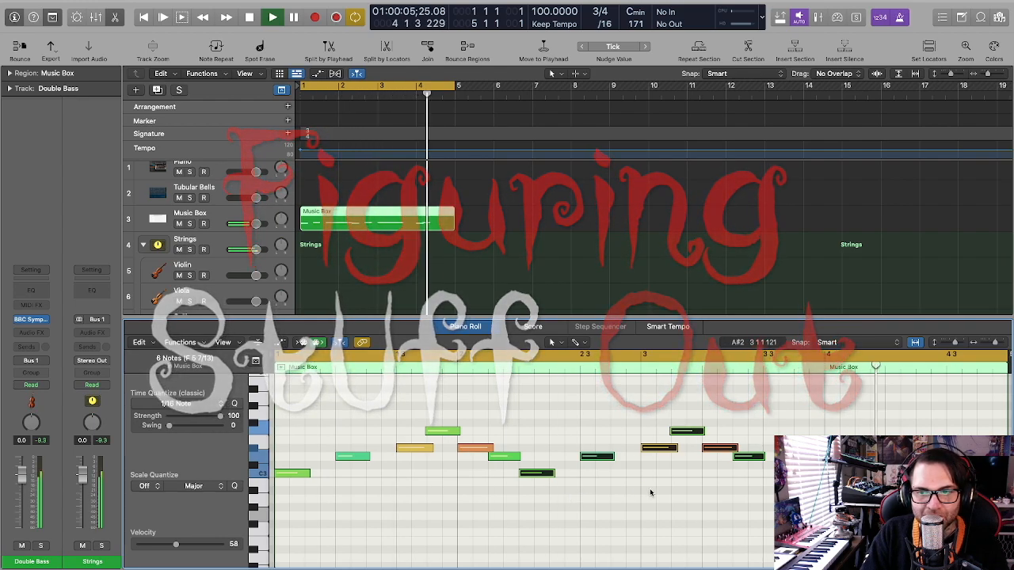
Move the Music Box arpeggio region aside to bar 6 and record a new Music Box melody over bars 1 to 4.
key("Return")
key("space")
left_click_drag(358, 221, 556, 220)
key("space")
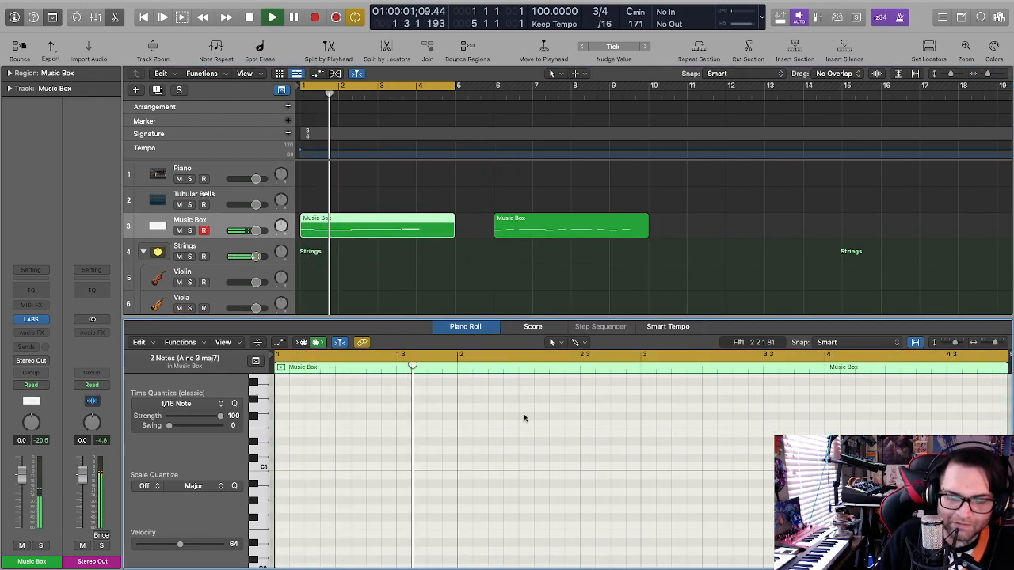
key("p")
key("p")
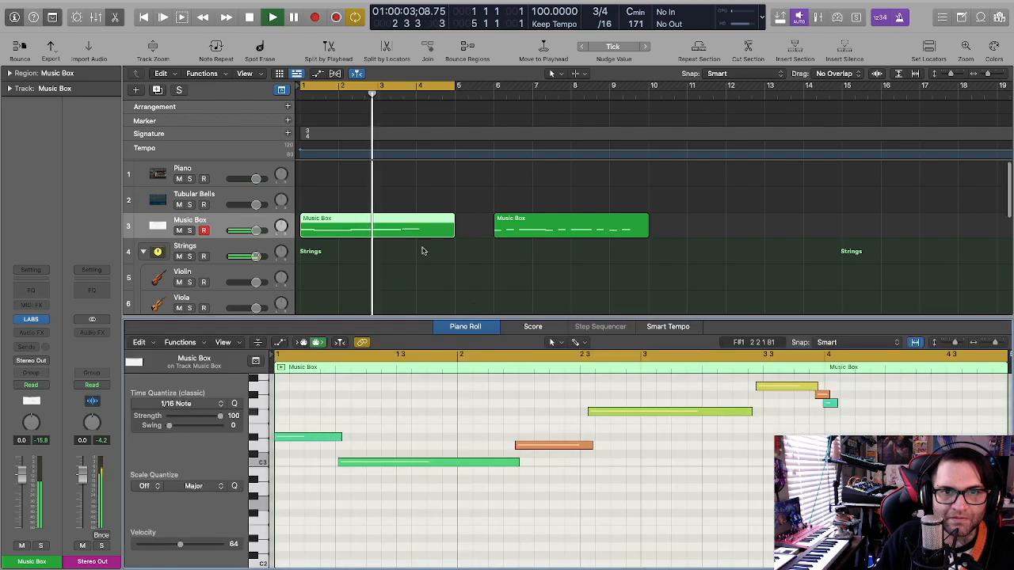
Shorten bar 1's C3 to about one beat, start D3 on bar 2, and make F3 run from beat 2 to the end of bar 2.
key("space")
left_click_drag(518, 485, 392, 493)
left_click_drag(493, 499, 546, 444)
left_click(570, 416)
key("space")
left_click_drag(681, 443, 638, 450)
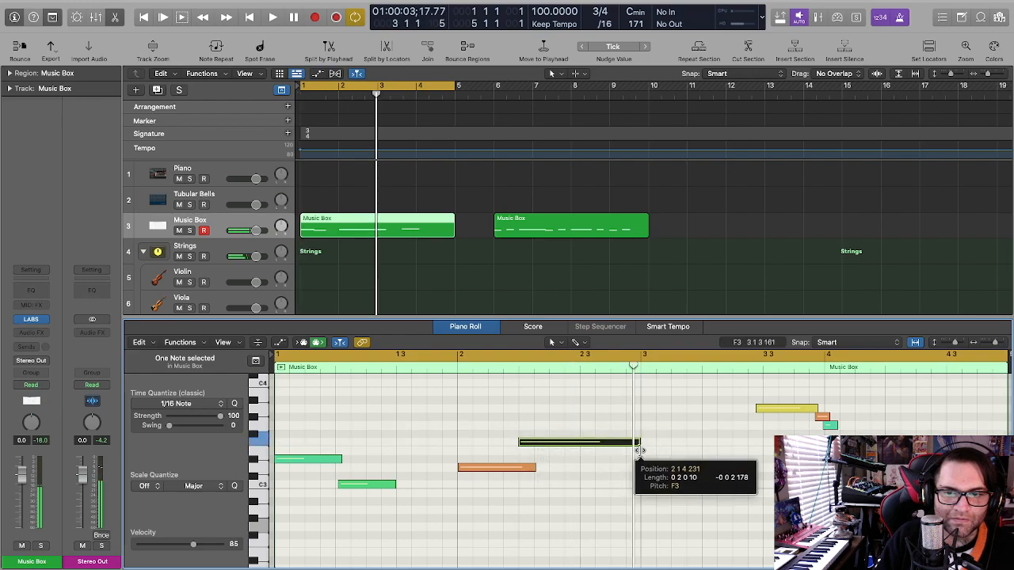
Place the G#3 at the start of bar 3 with a two-beat F#3 after it, and delete the two short leftover notes near bar 4.
left_click_drag(739, 388, 658, 425)
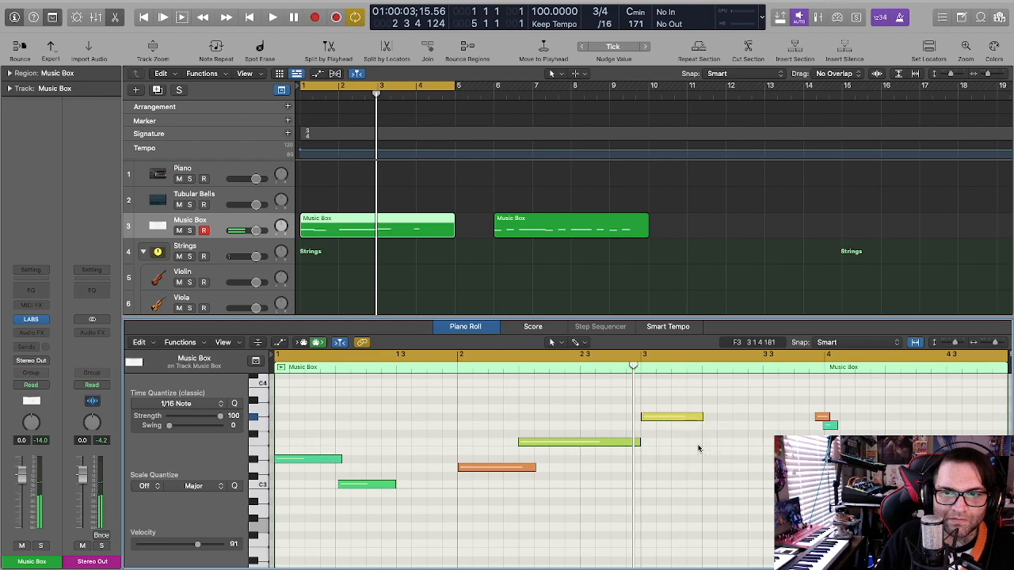
left_click(712, 438)
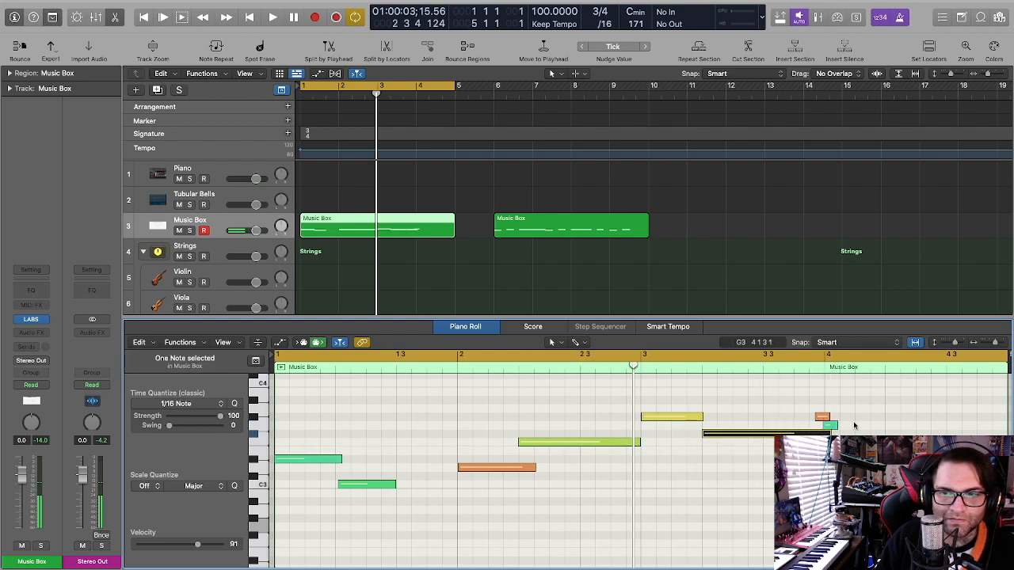
left_click_drag(853, 428, 808, 416)
key("Delete")
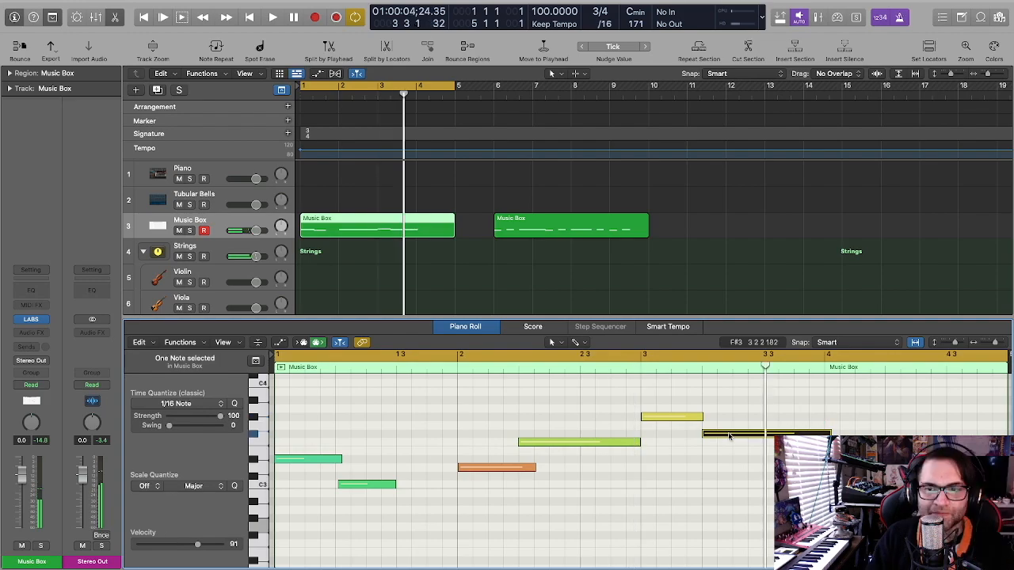
Raise the F#3 to G3 and move it together with the G#3 one bar later, so the pair starts bar 4.
left_click_drag(730, 434, 730, 431)
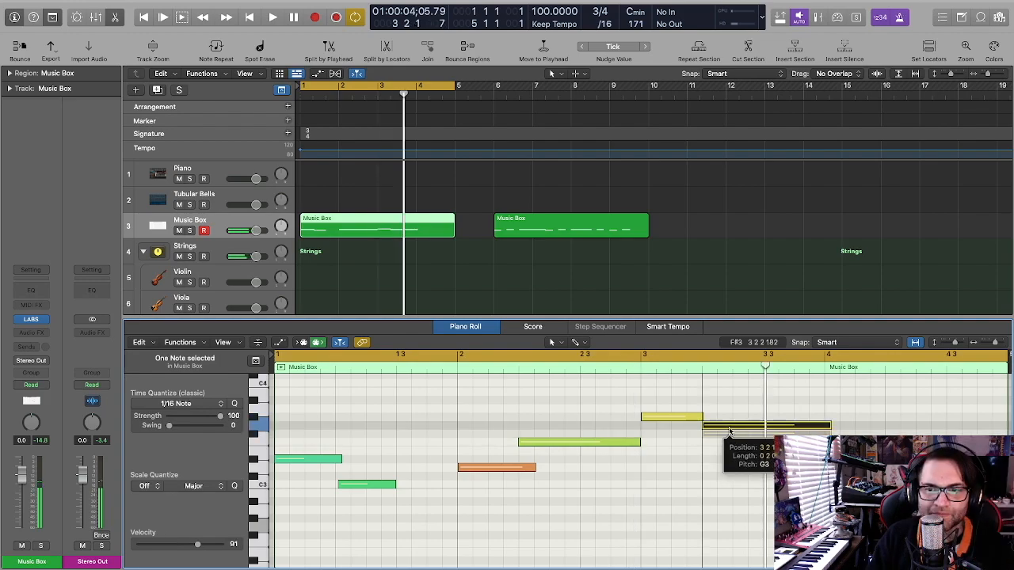
left_click_drag(687, 419, 870, 418)
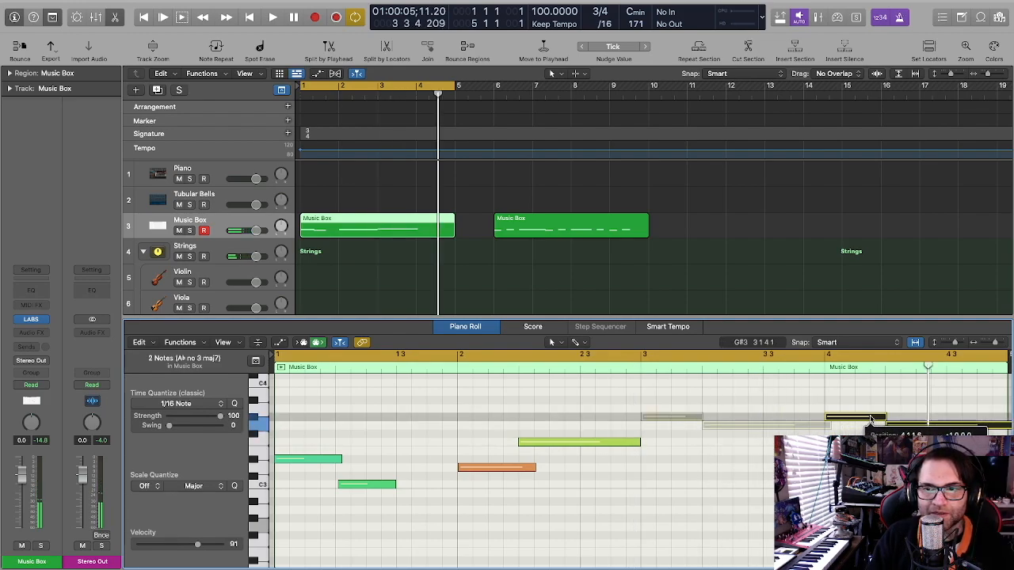
key("space")
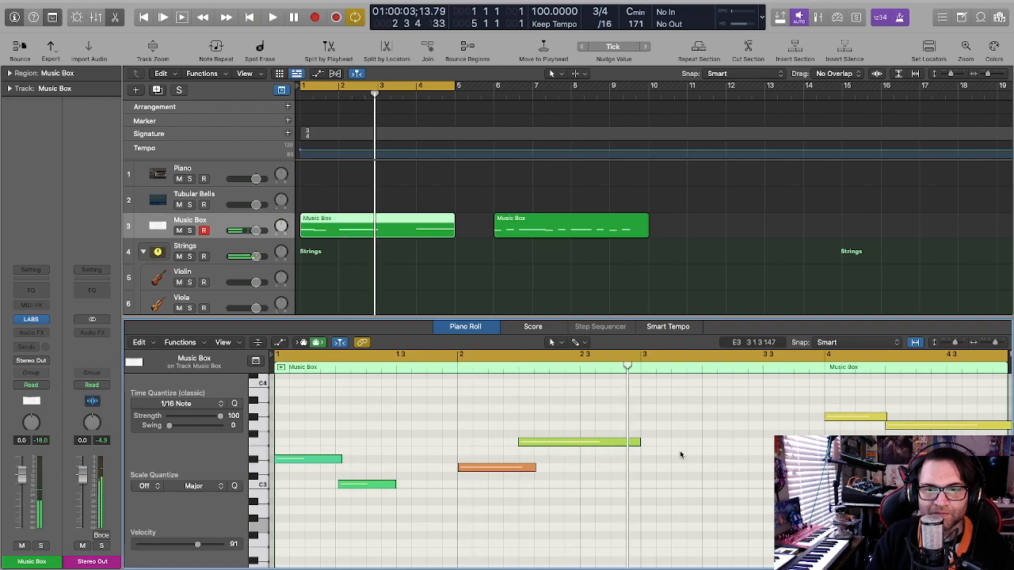
Add one-beat F#3 and G3 notes on beats 1 and 2 of bar 3, trim bar 2's D3 to one beat, and play the loop.
left_click(648, 435)
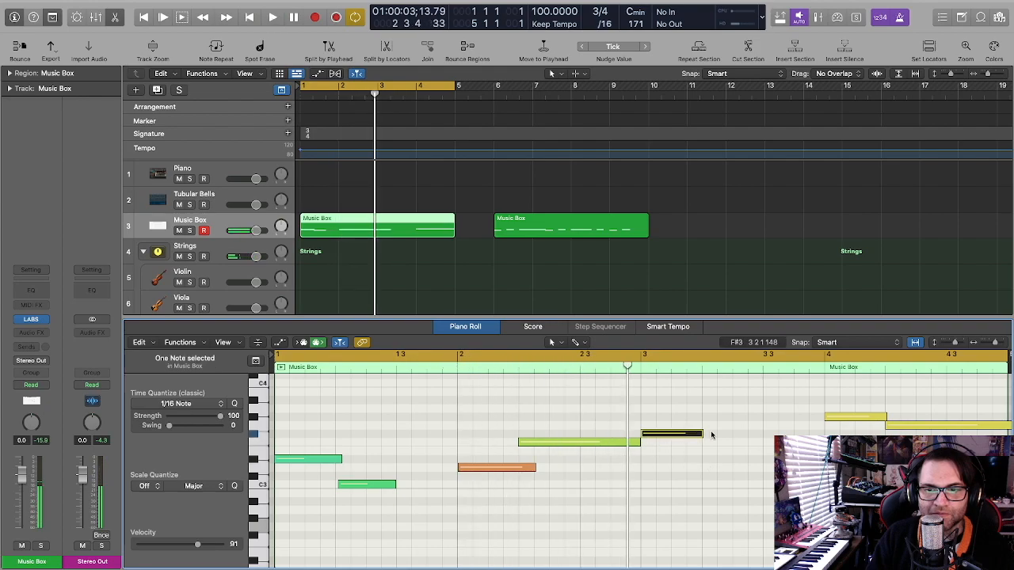
left_click(728, 426)
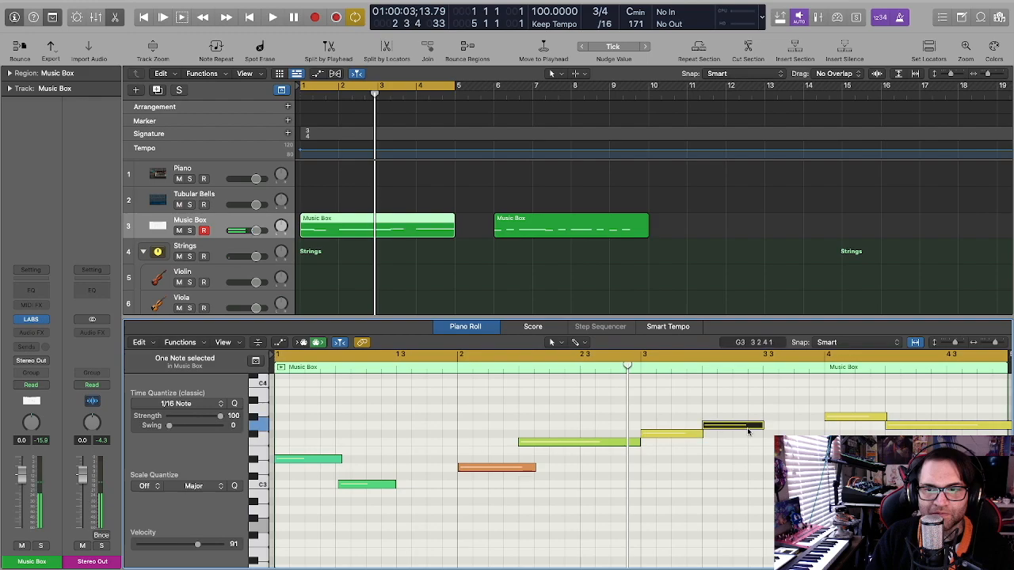
key("space")
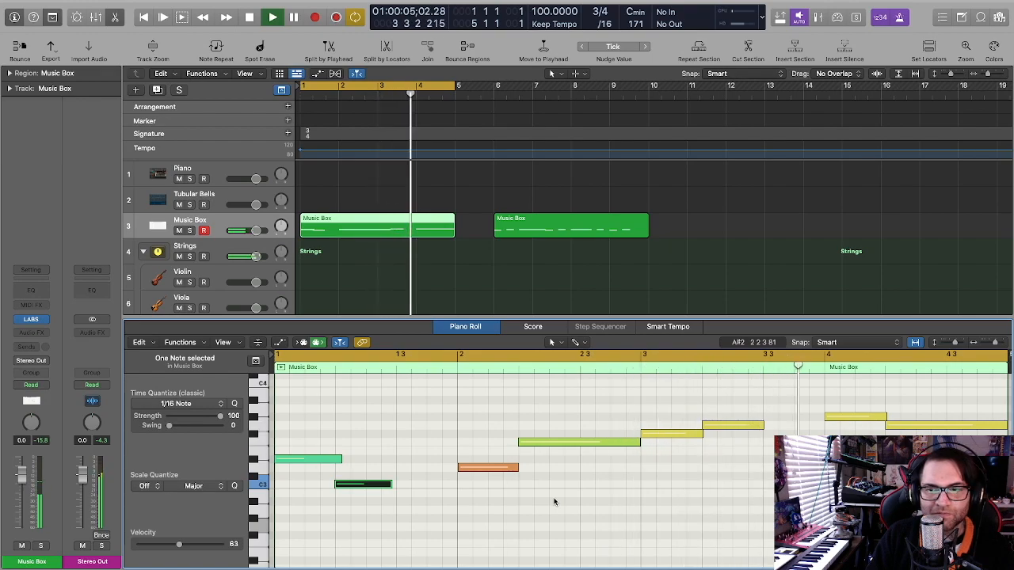
key("space")
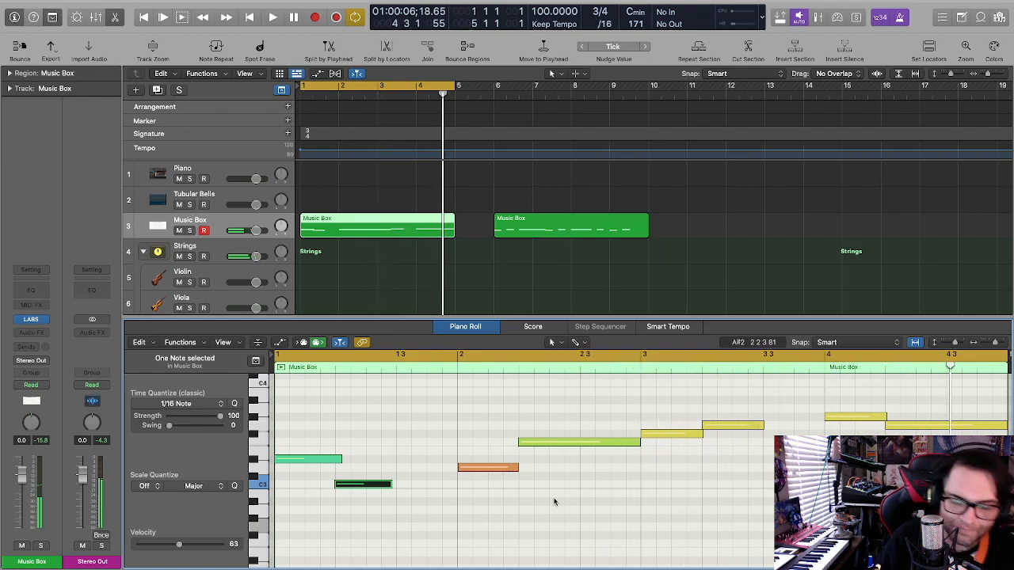
Close the note editor and delete the old Music Box region at bar 6.
key("p")
left_click(621, 229)
key("Delete")
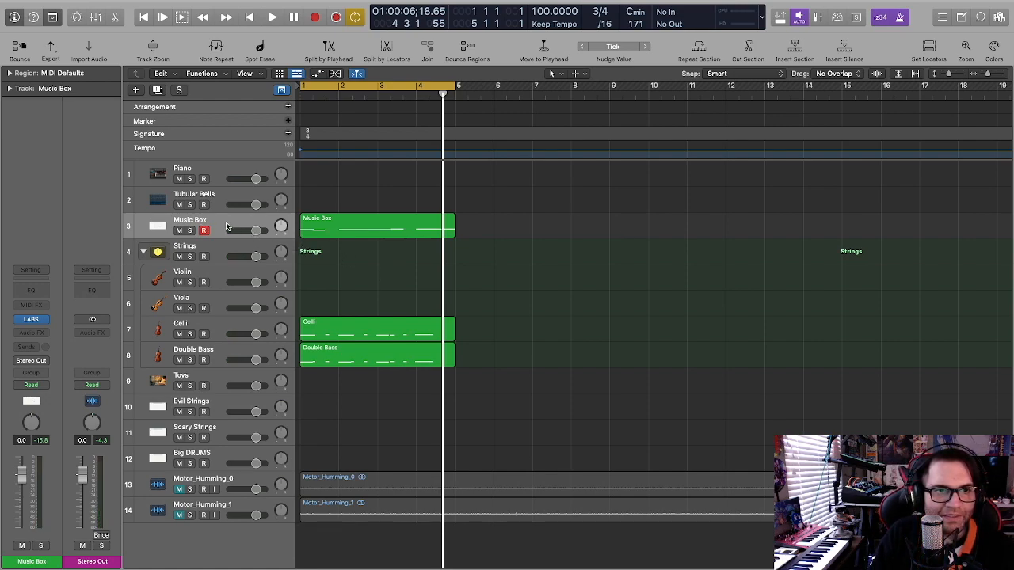
Copy the Celli and Double Bass regions to bars 5 to 8.
left_click_drag(496, 304, 333, 363)
left_click_drag(330, 356, 484, 360)
left_click(489, 388)
left_click(387, 231)
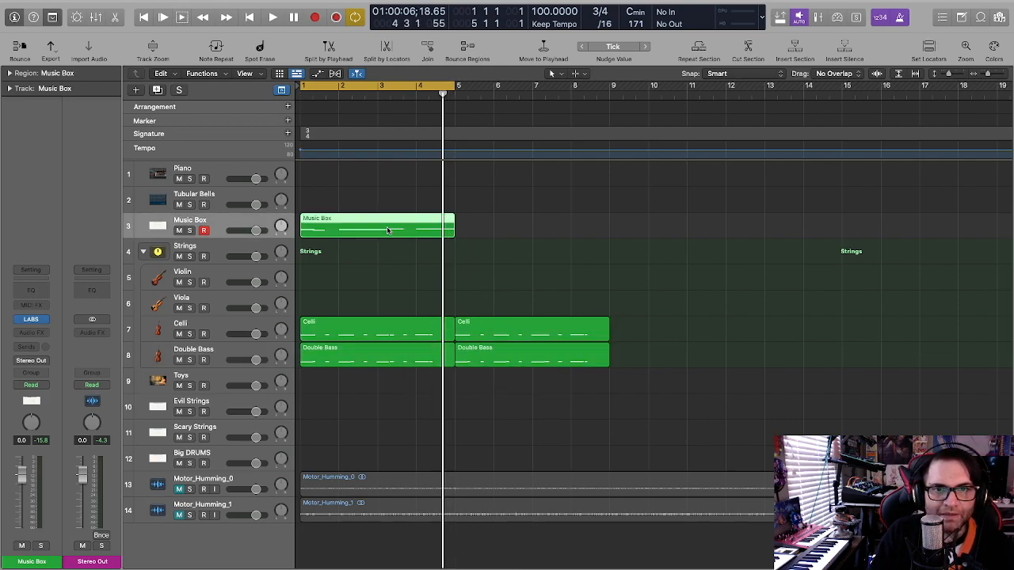
Move the cycle range to bars 5 to 8 and play the copied string parts.
left_click_drag(419, 87, 575, 87)
left_click(489, 260)
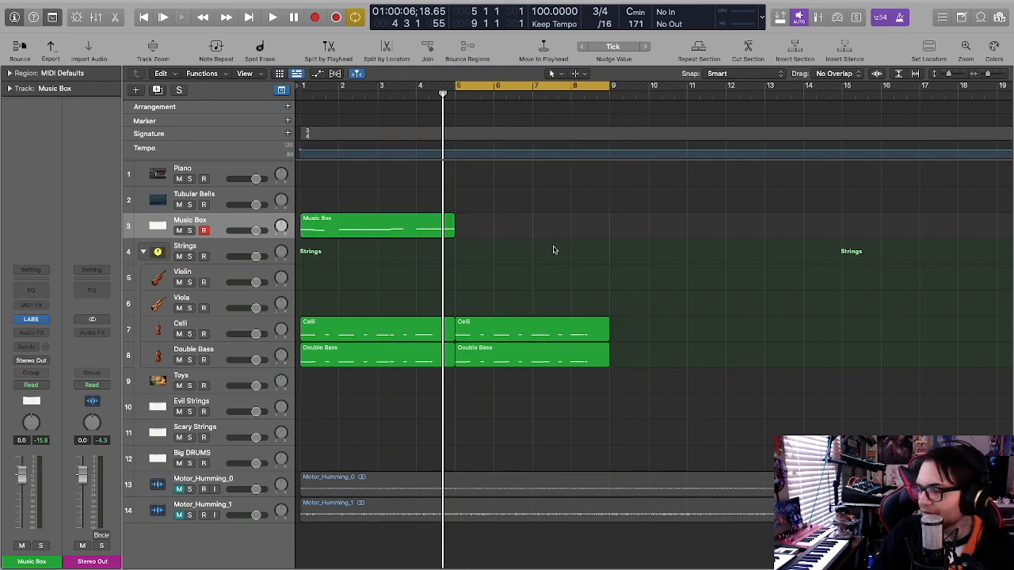
key("space")
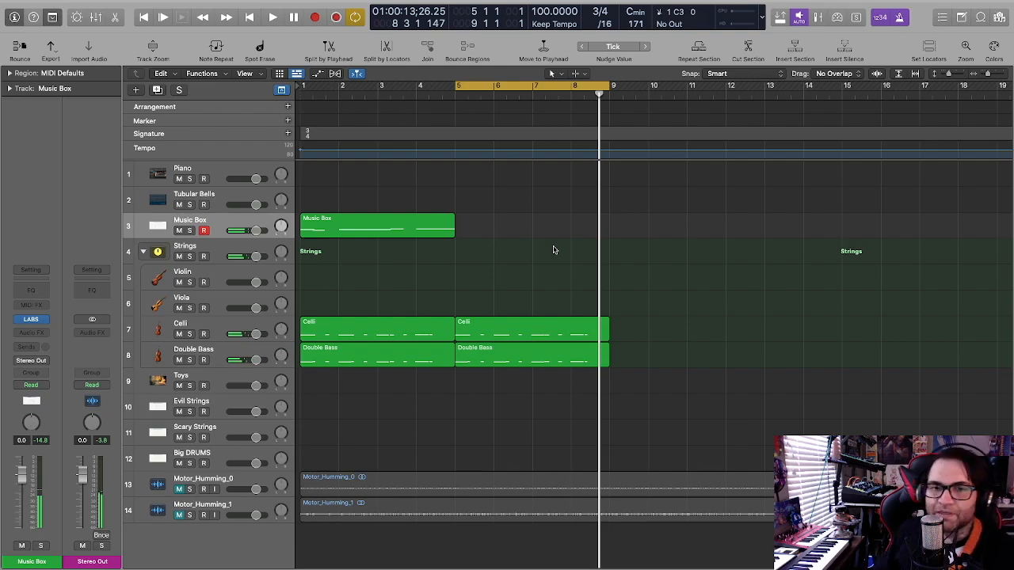
Check the last G3 in the Music Box region's notes, then copy the region to bars 5 to 8 and play it.
double_click(448, 228)
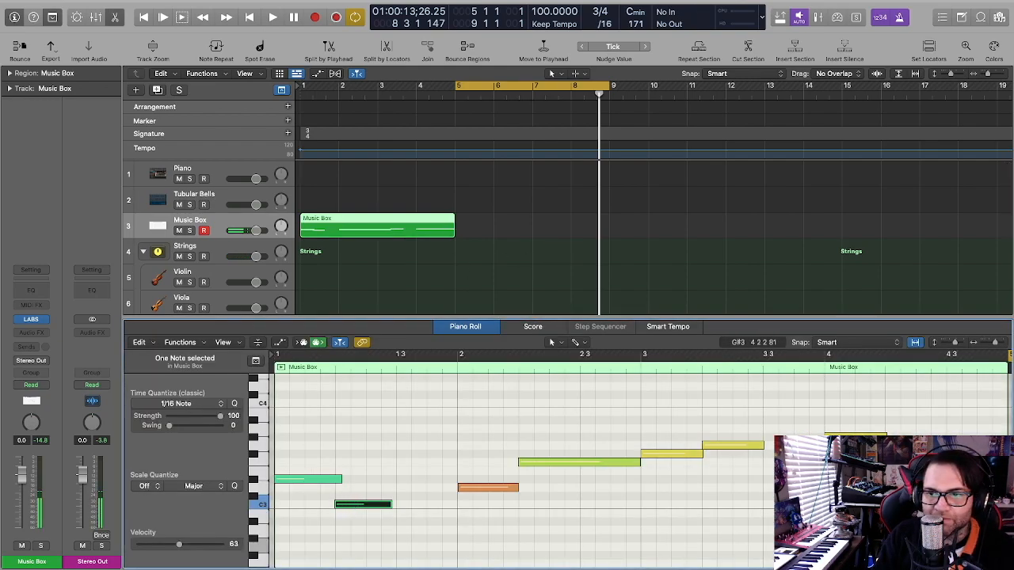
left_click(908, 445)
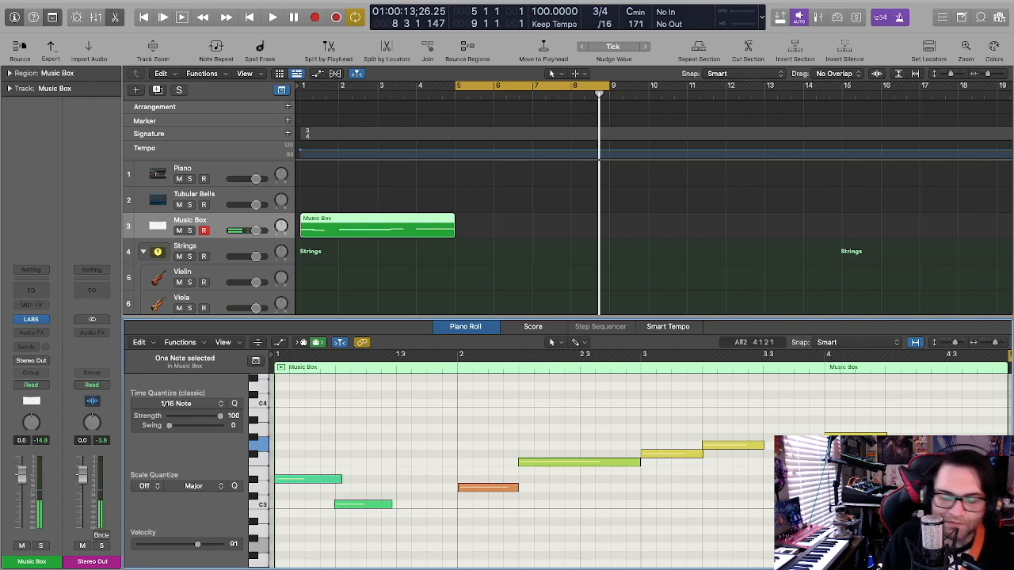
key("e")
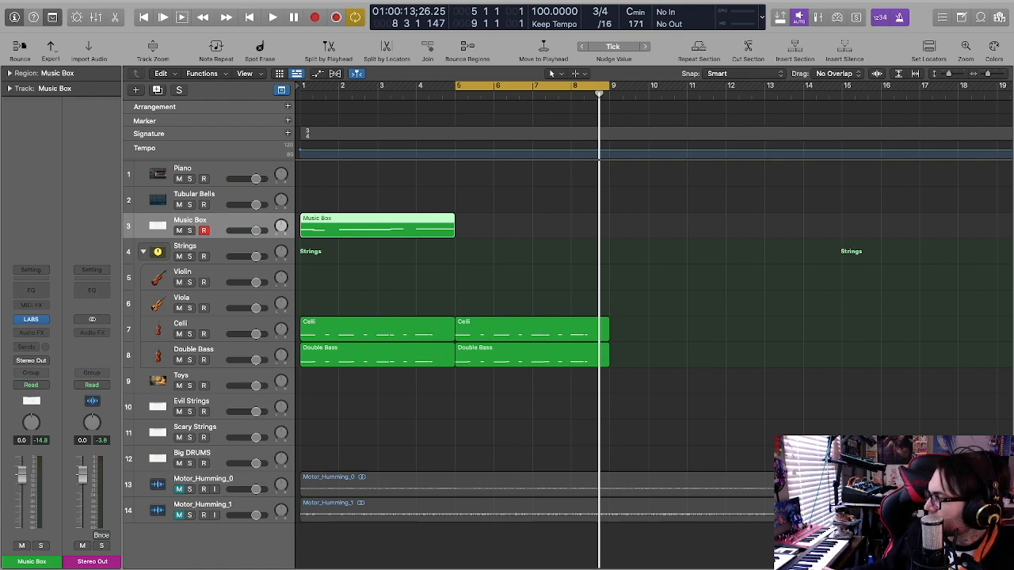
left_click_drag(377, 234, 535, 238)
key("space")
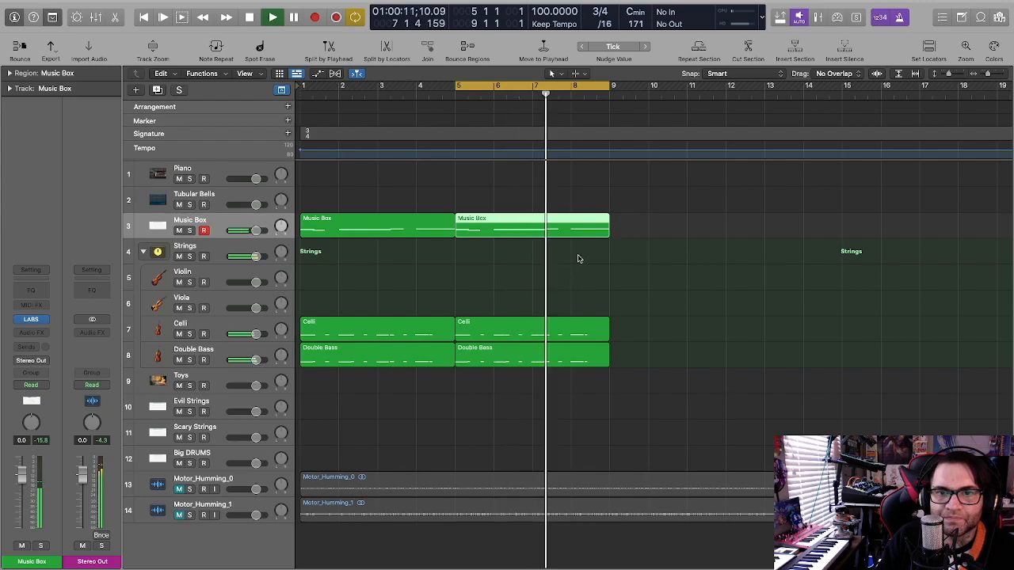
Open the copied Music Box region in the Piano Roll and play it.
key("space")
key("e")
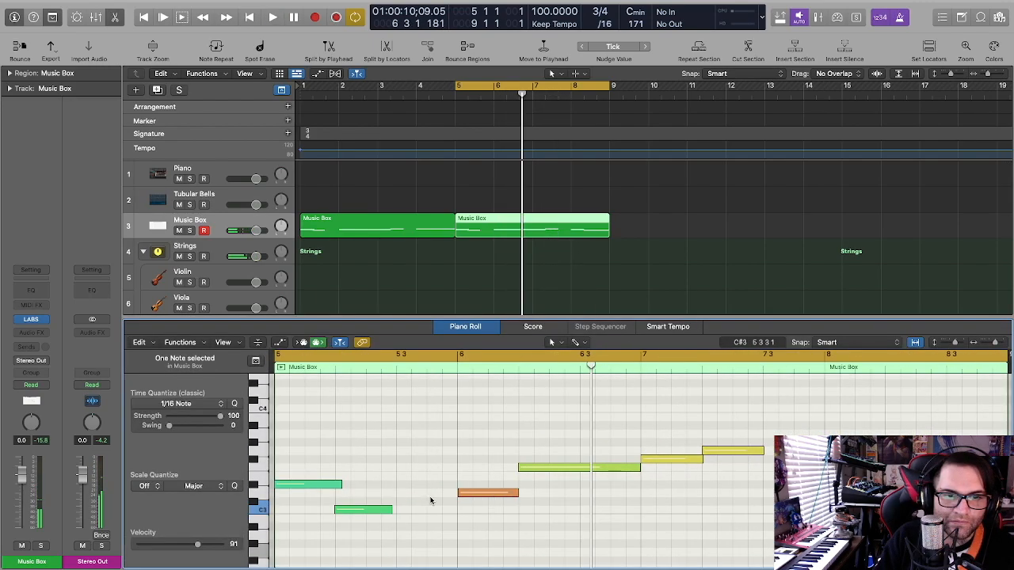
key("space")
key("space")
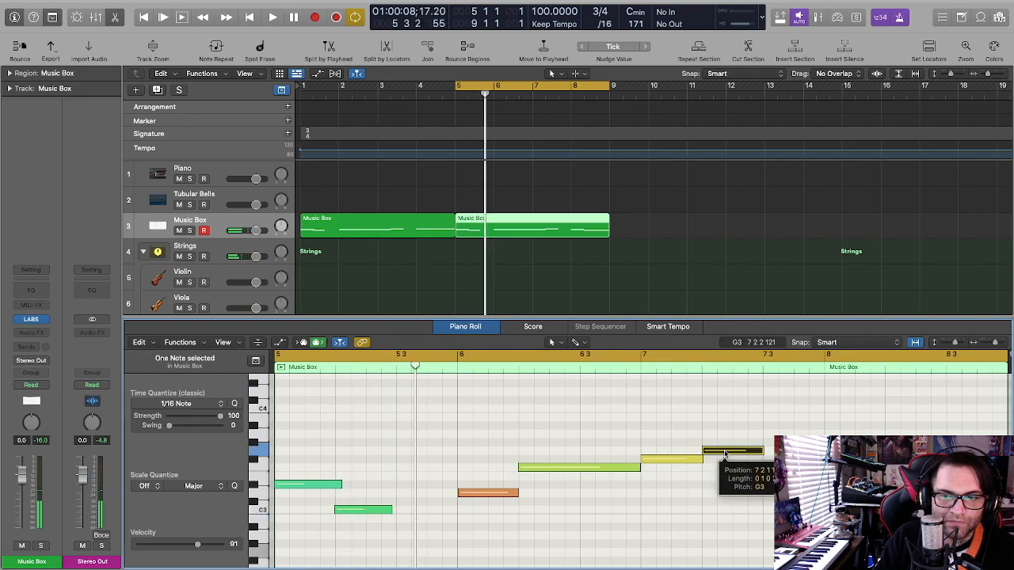
Try lowering bar 7's F#3 to E3 and its G3 to C#3, checking the change by playback.
left_click_drag(724, 453, 724, 484)
left_click_drag(658, 459, 659, 475)
left_click_drag(733, 484, 740, 516)
key("space")
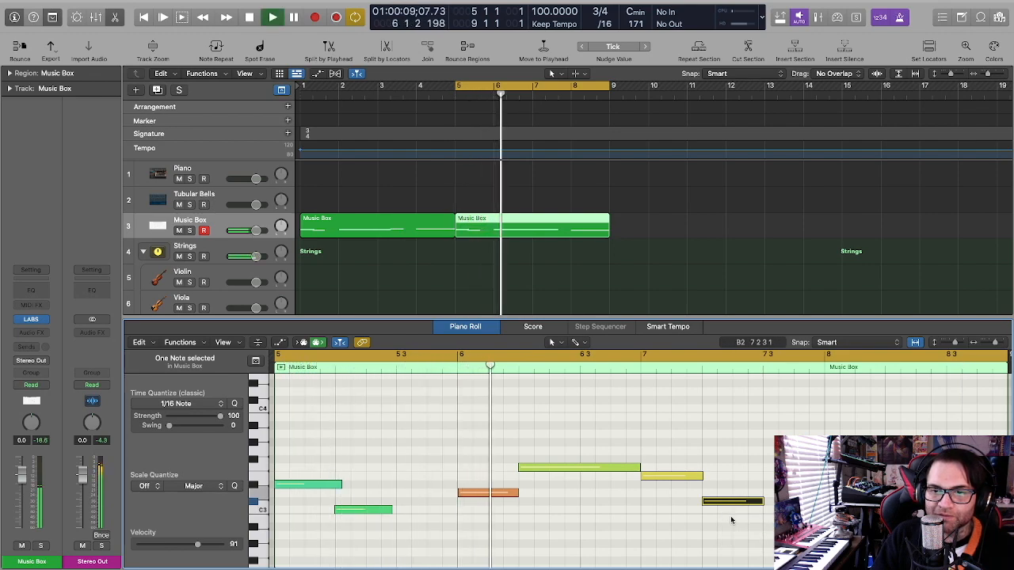
Raise the beat-2 note in bar 7 to D3 and play the loop.
left_click(738, 503)
key("space")
left_click_drag(738, 503, 737, 495)
key("space")
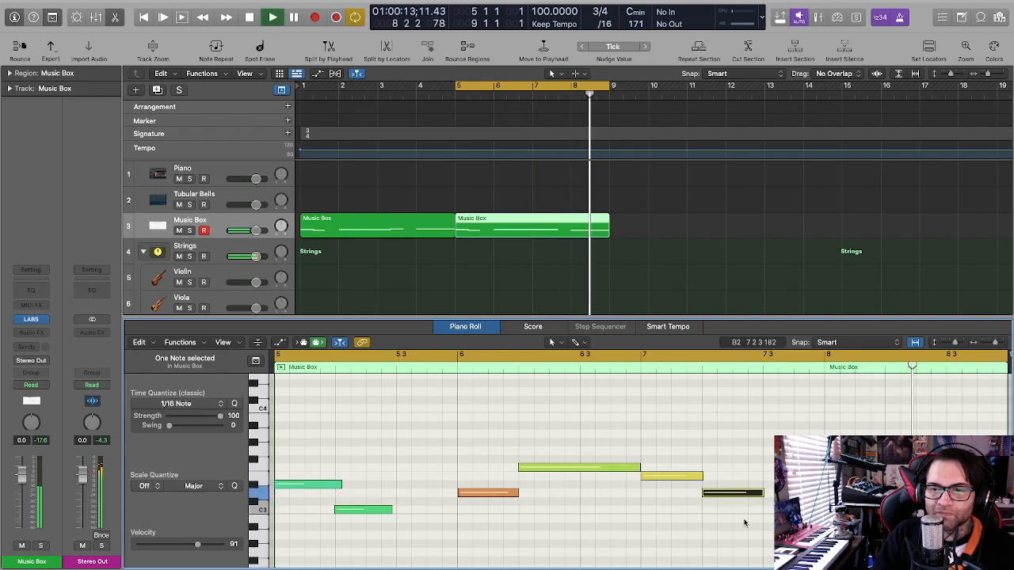
key("space")
Rework bar 7 as F#3, G3 and D3 on beats 1 to 3 by duplicating the D3, play it, and close the note editor.
left_click_drag(664, 475, 663, 466)
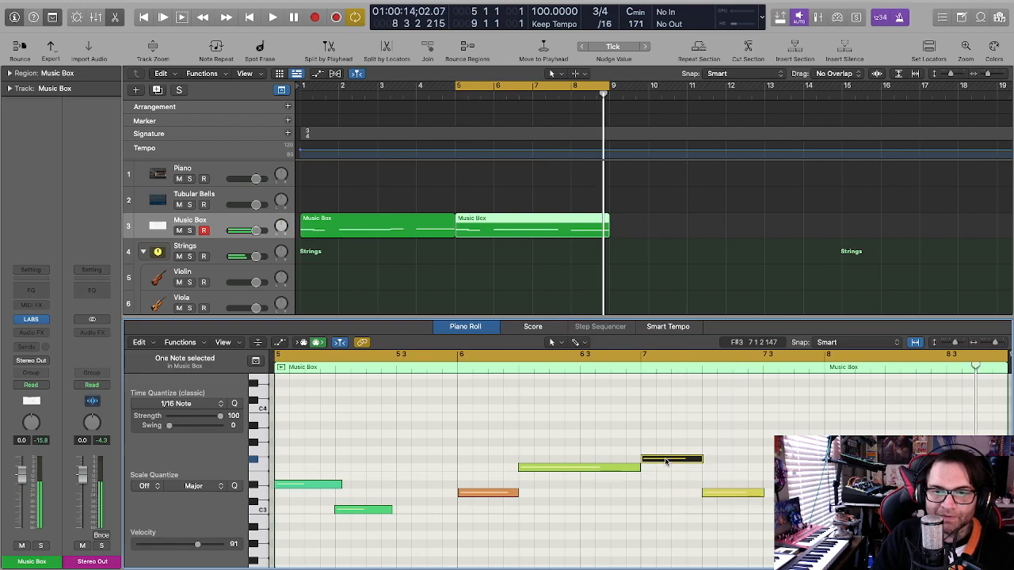
left_click_drag(666, 462, 694, 460)
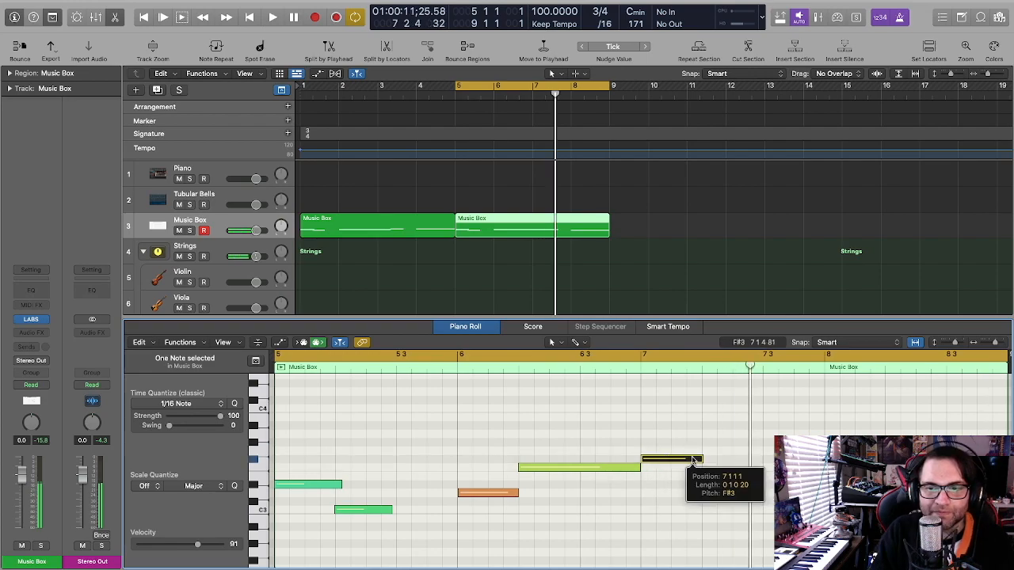
left_click(722, 462, "super")
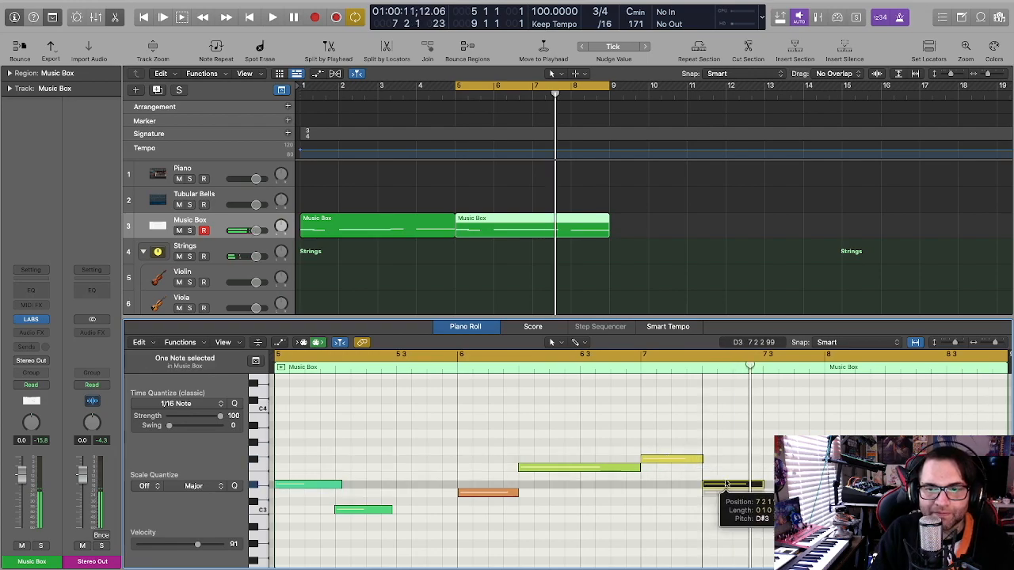
left_click_drag(723, 462, 724, 493)
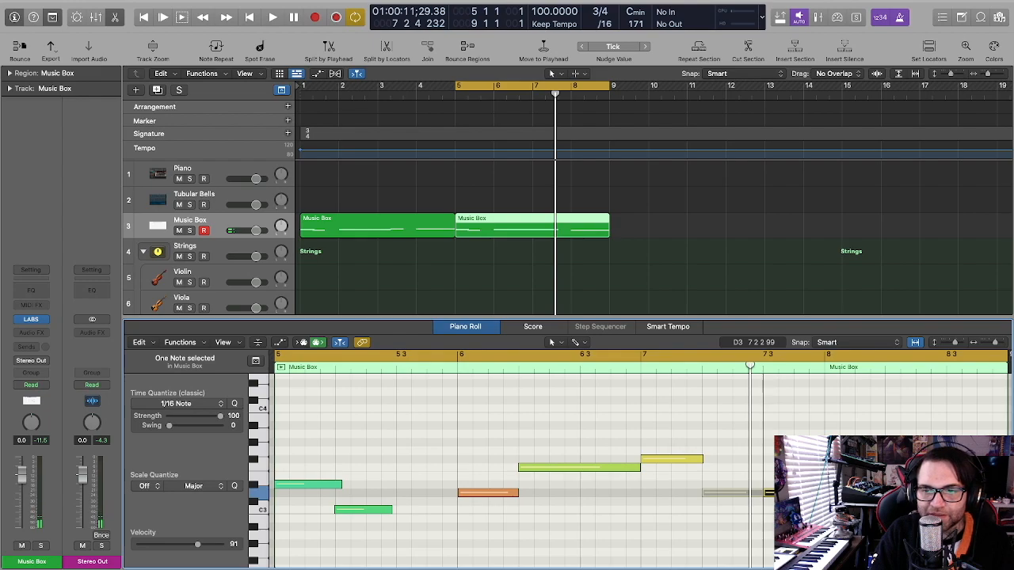
left_click(769, 492)
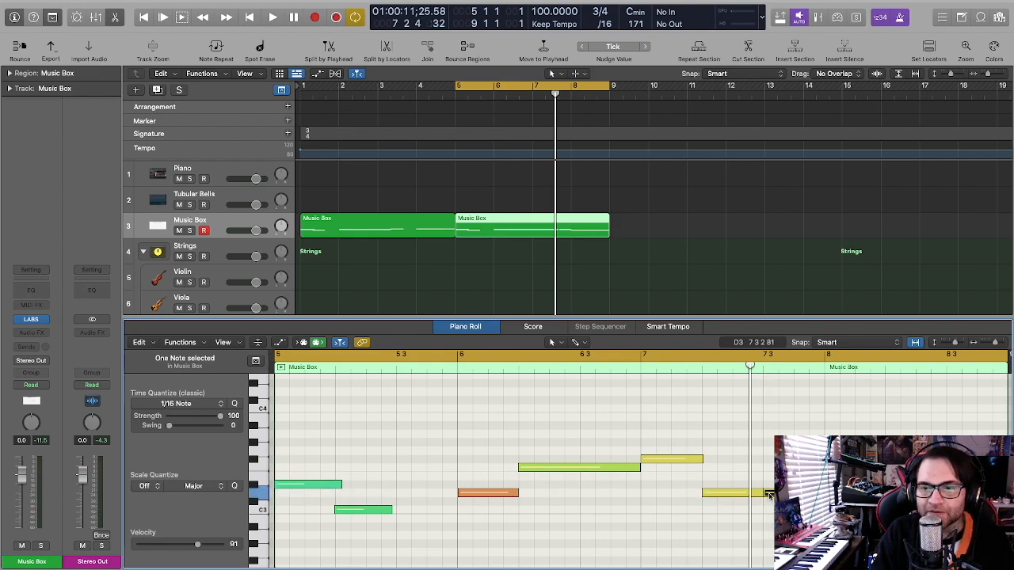
mouse_move(740, 484)
left_mouse_down()
mouse_move(735, 471)
mouse_move(730, 478)
left_mouse_up()
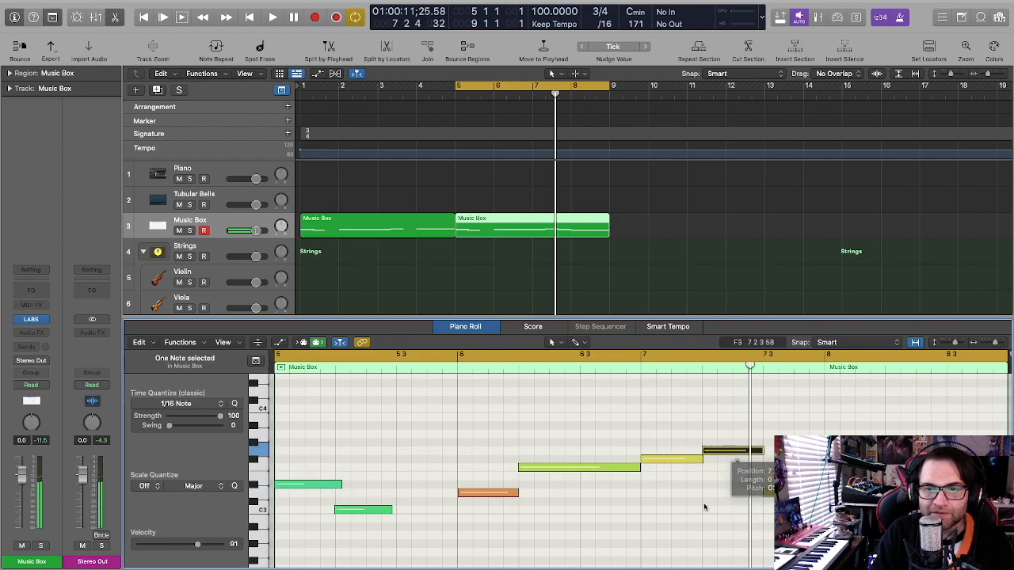
key("space")
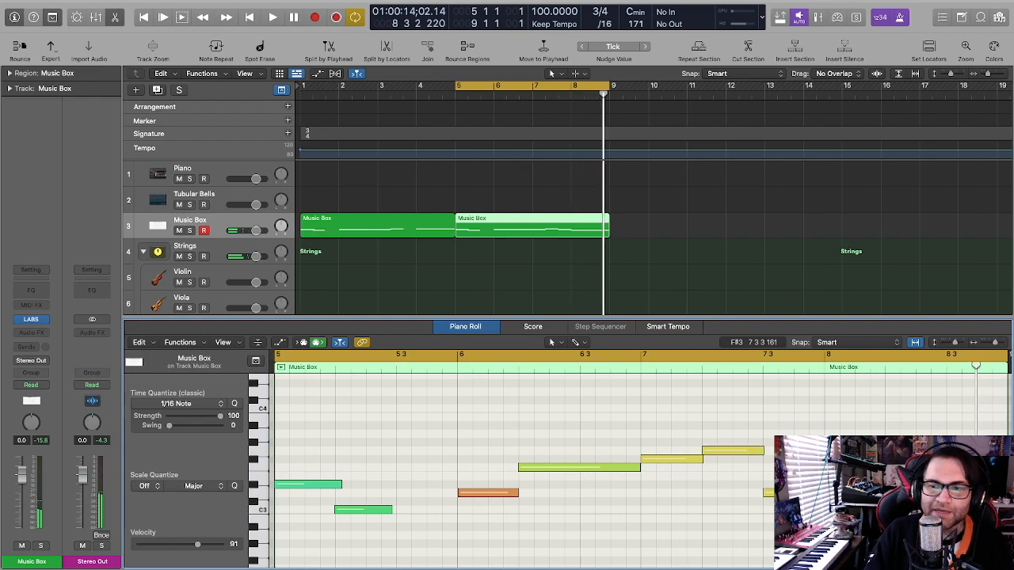
key("e")
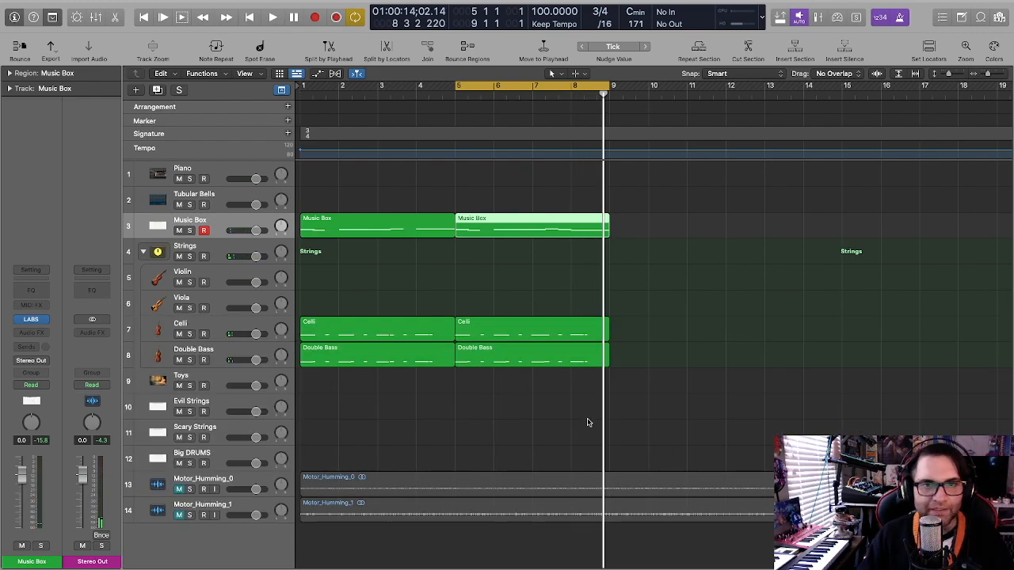
left_click(607, 360)
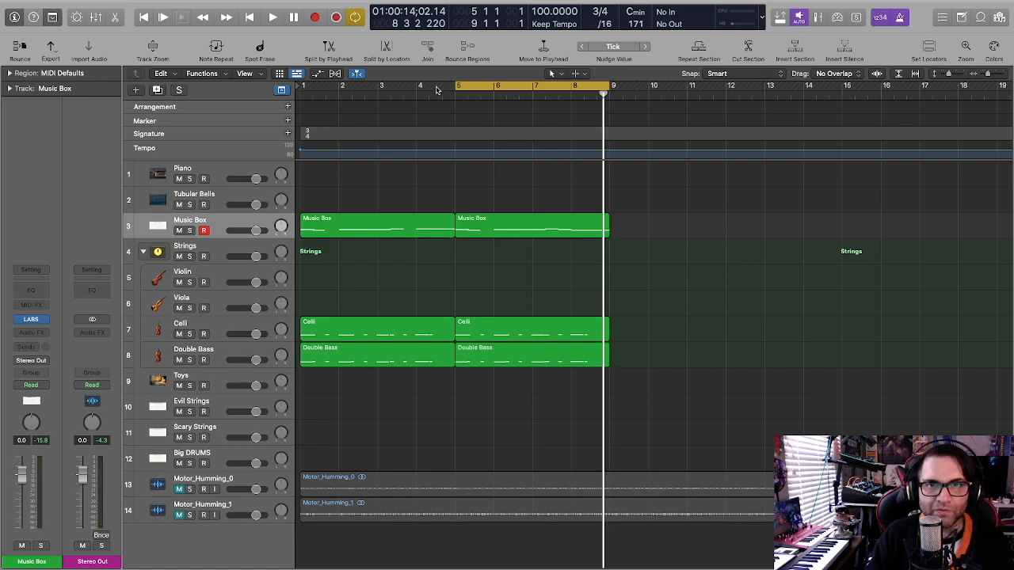
Set the cycle to bars 1 through 8 and play the full passage while auditioning a part on the Piano track.
left_click_drag(459, 87, 300, 88)
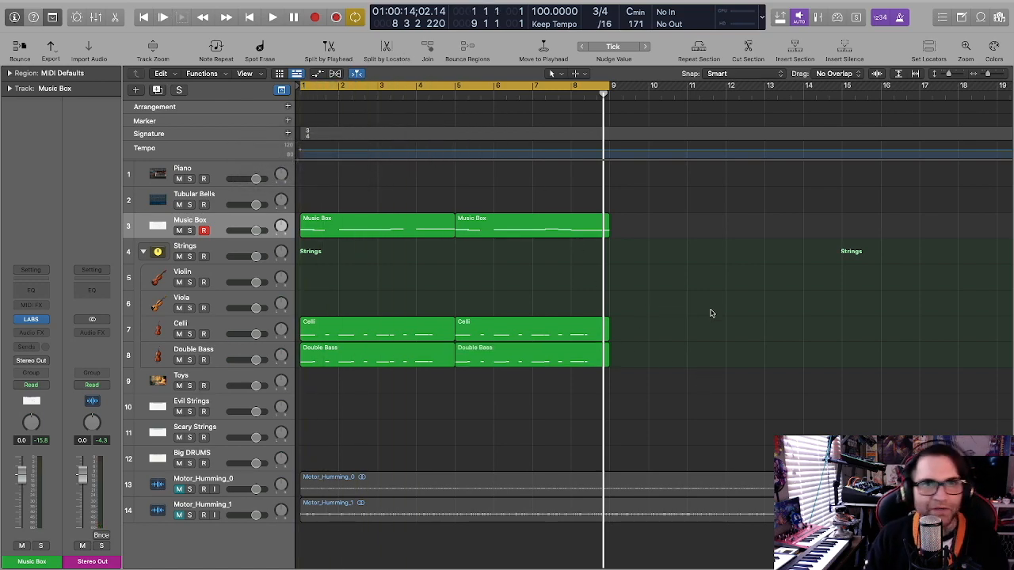
key("space")
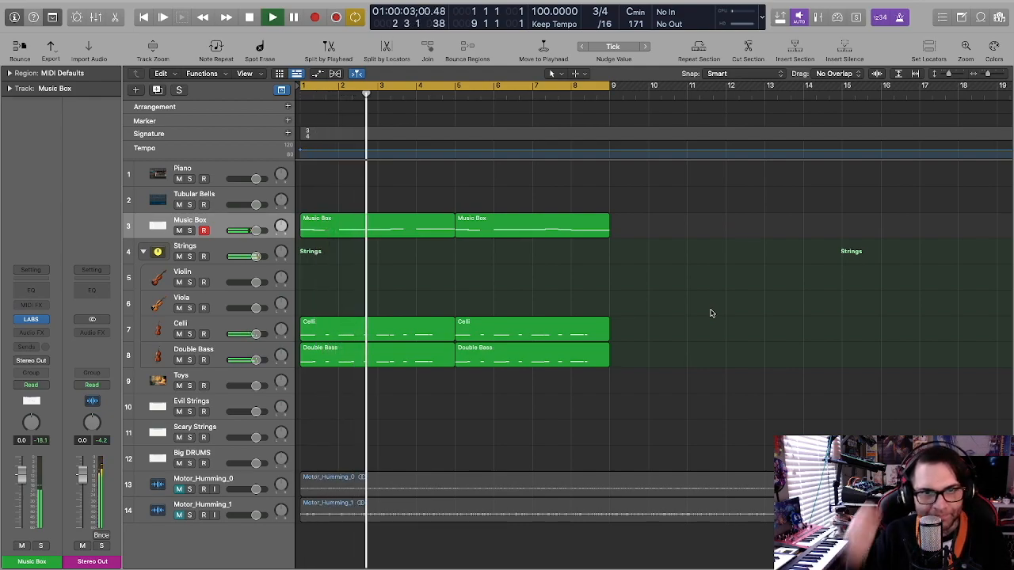
left_click(243, 174)
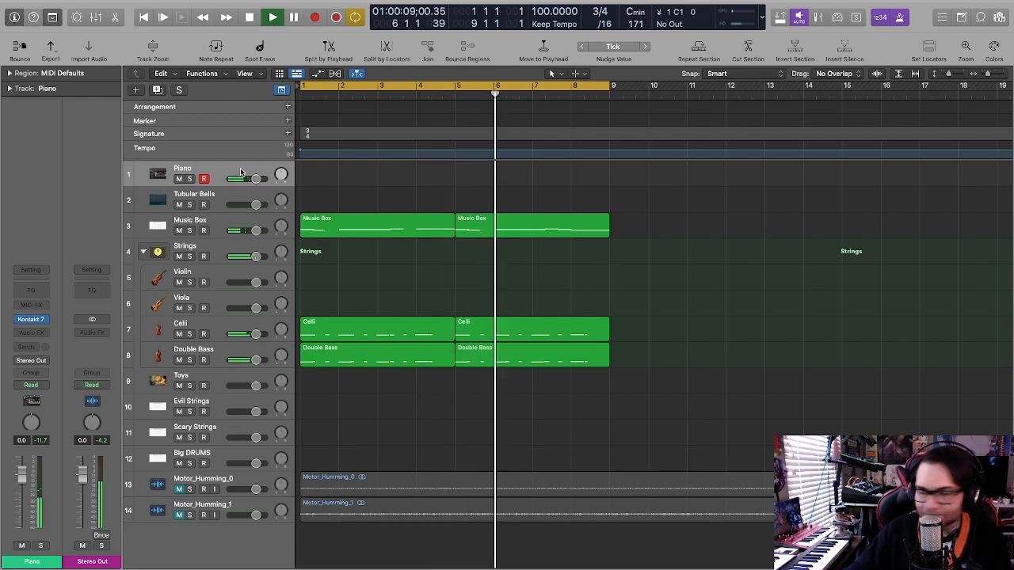
key("space")
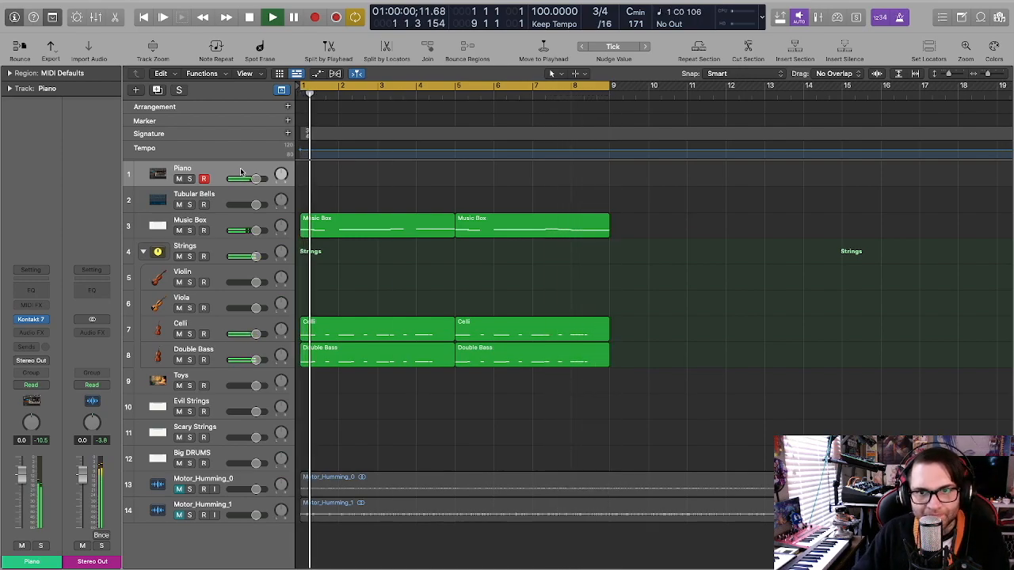
key("space")
Duplicate the Music Box, Celli and Double Bass regions into bars 9 to 16 and extend the cycle end to bar 17.
scroll(318, 263, "down", 1)
scroll(467, 285, "up", 1)
left_click_drag(367, 320, 644, 322)
left_click_drag(612, 95, 922, 150)
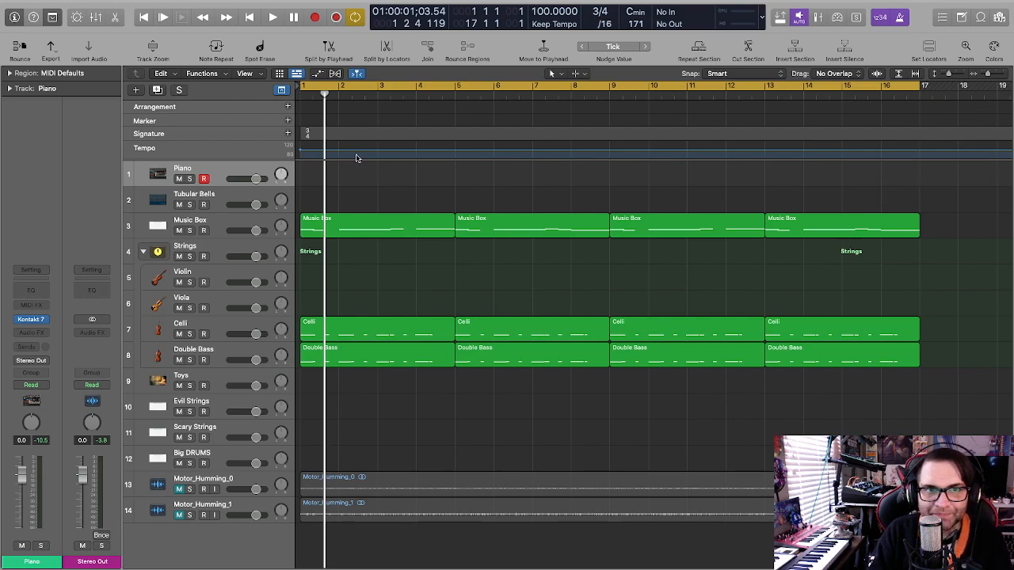
Start the cycle at bar 9 and record a sustained Piano part over bars 9 to 12.
left_click_drag(302, 88, 608, 179)
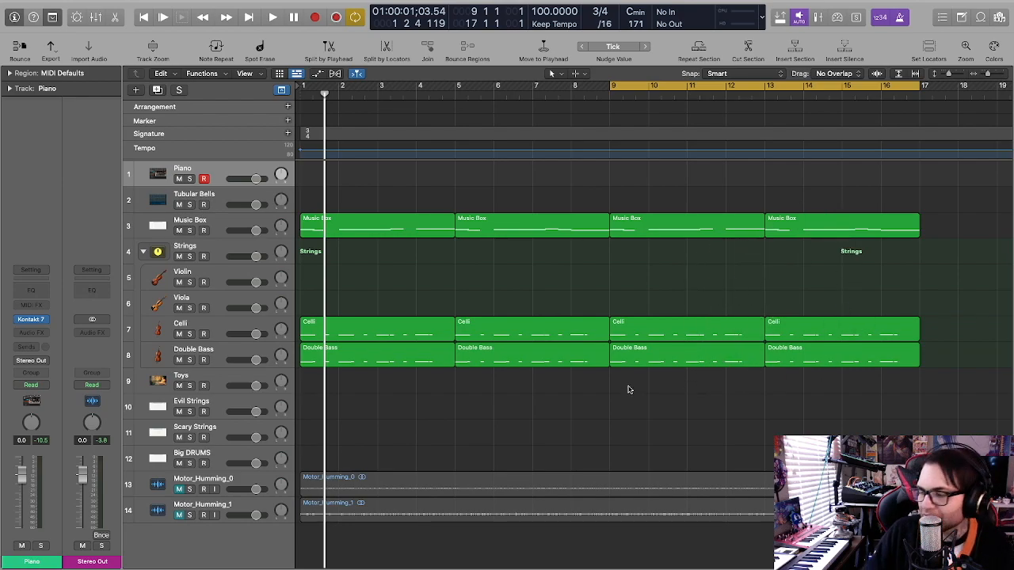
key("space")
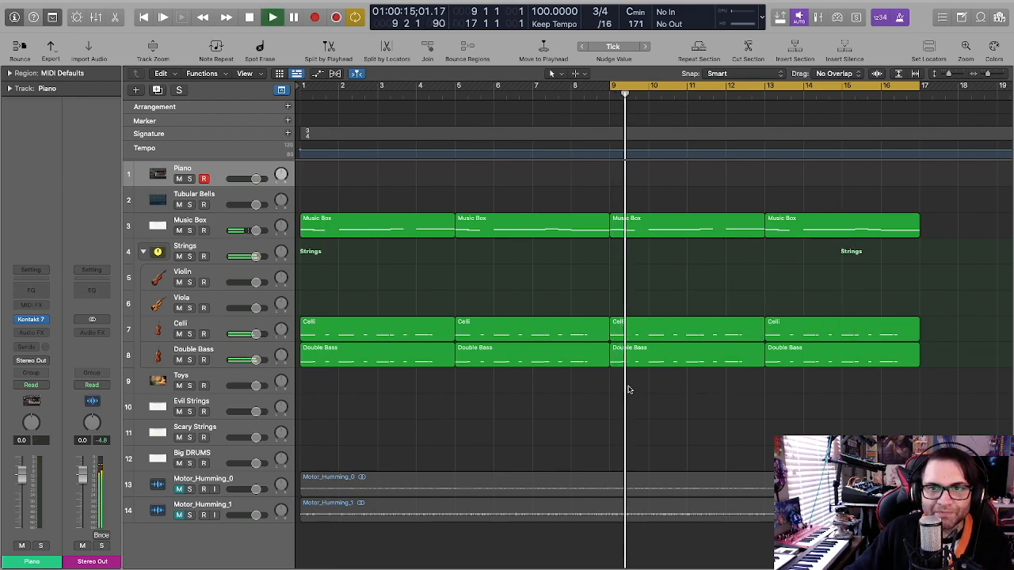
key("r")
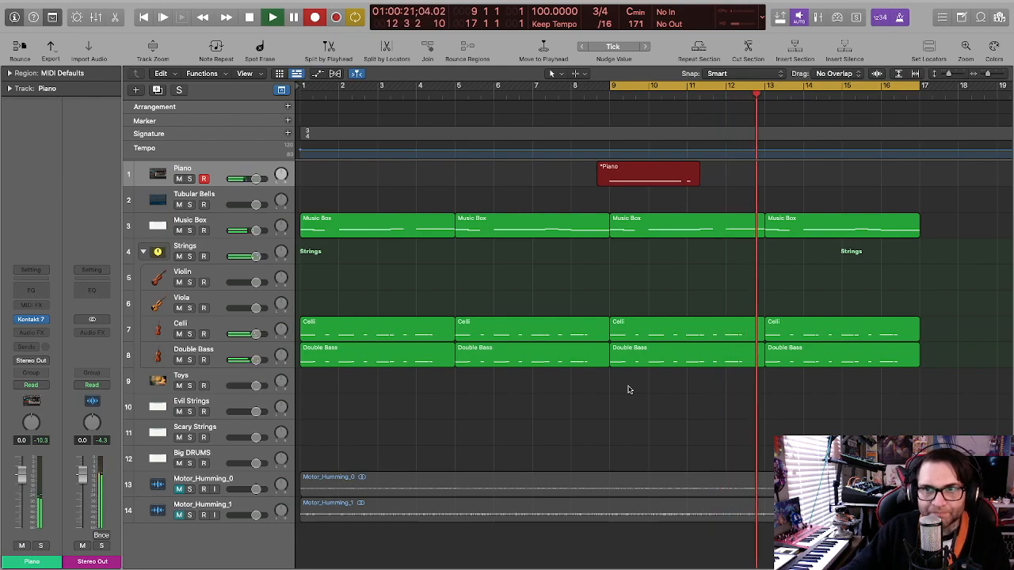
key("space")
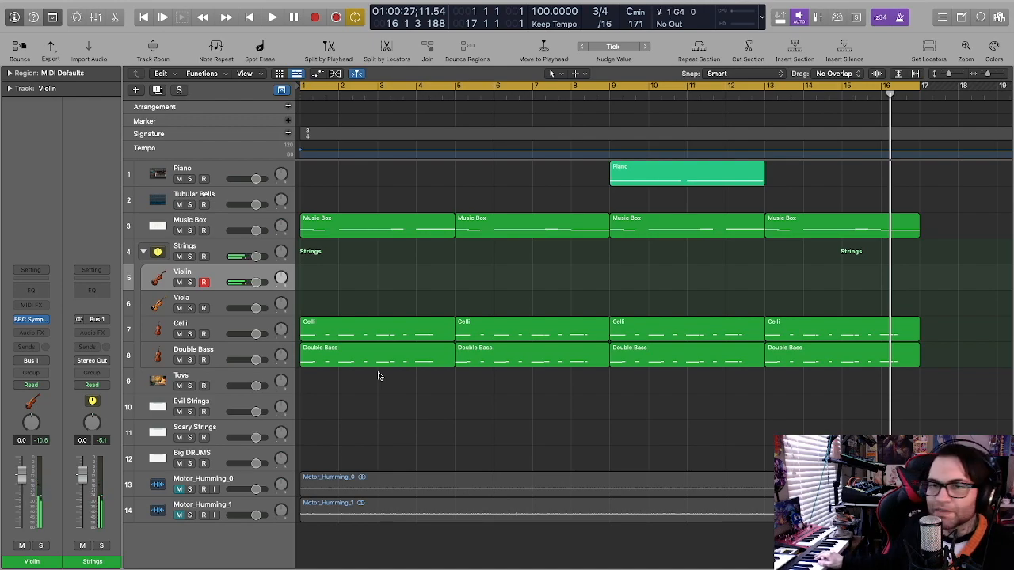
Play the arrangement from bar 1 while auditioning melody ideas on the Violin track.
key("Return")
key("space")
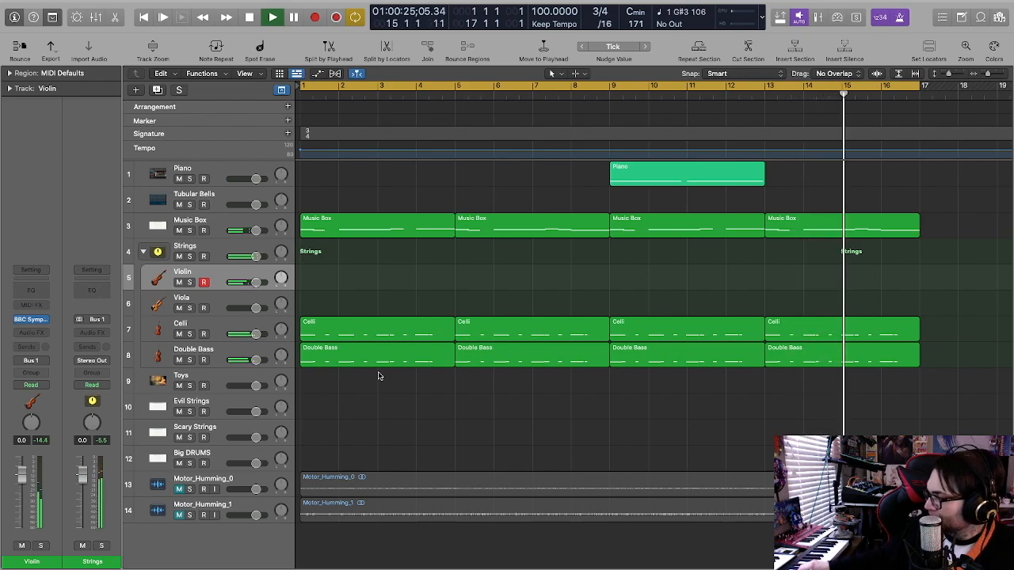
key("Return")
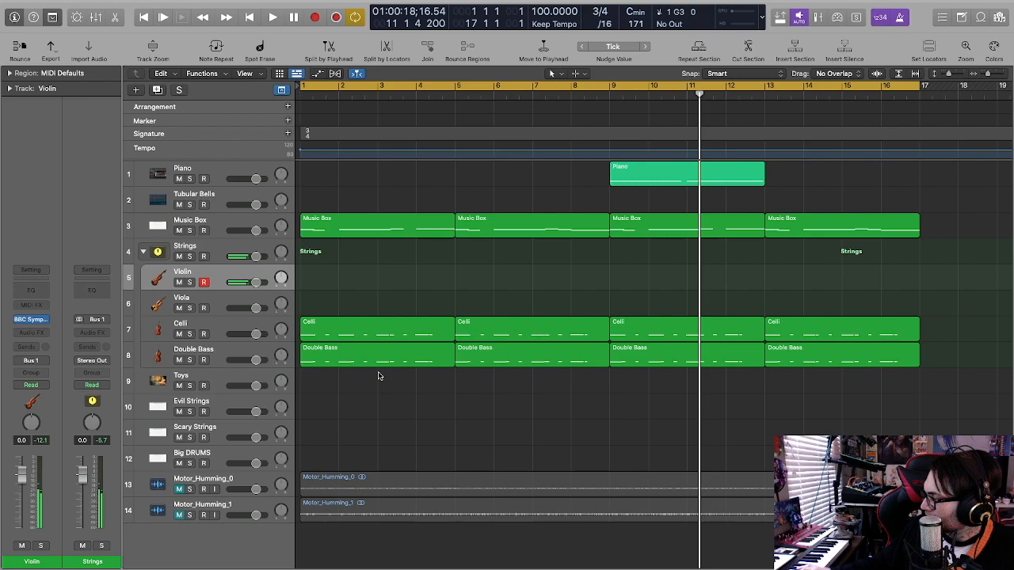
key("Return")
key("space")
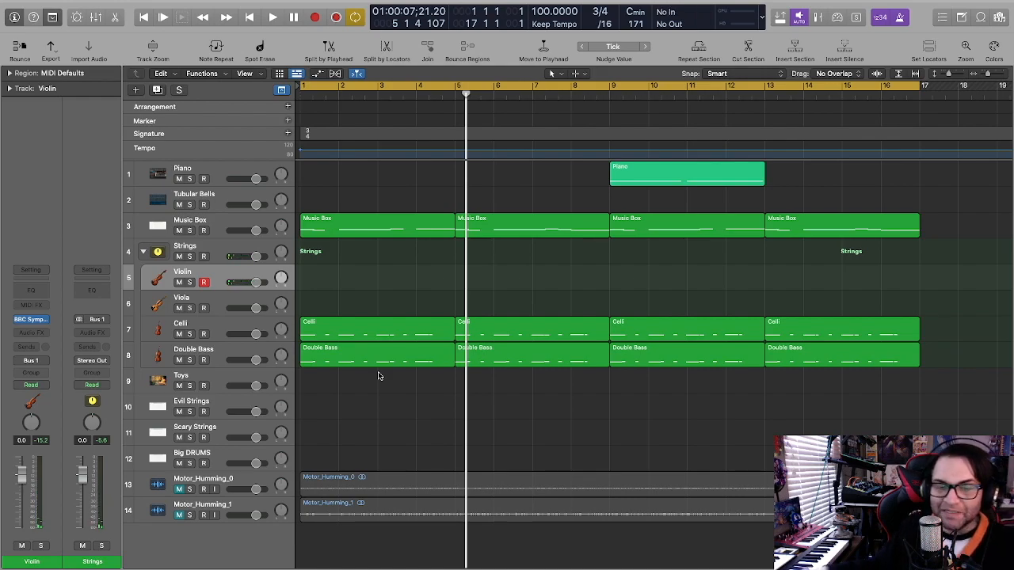
Select the Viola track and audition a part over the arrangement from bar 1.
left_click(221, 306)
key("Return")
key("space")
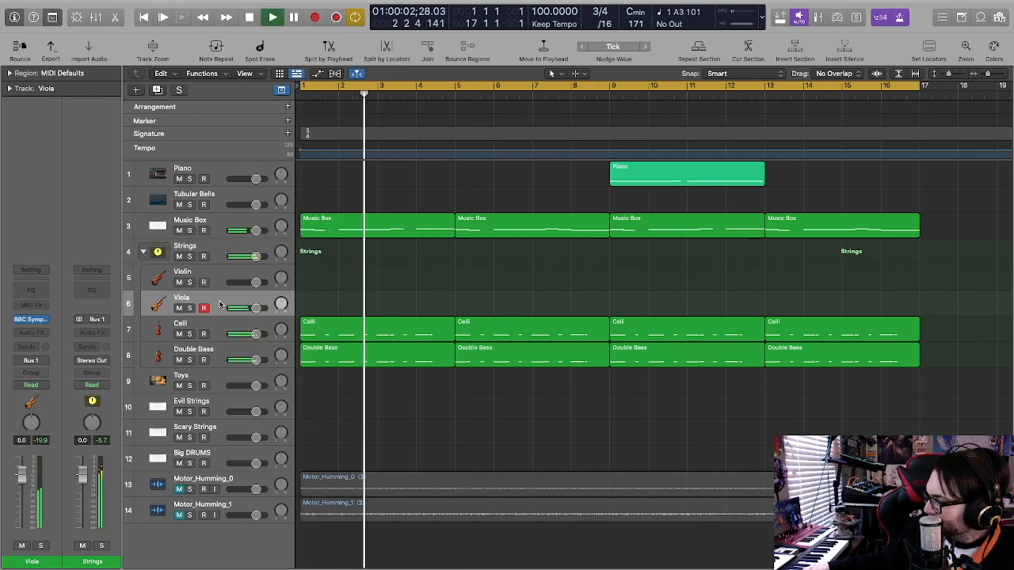
key("space")
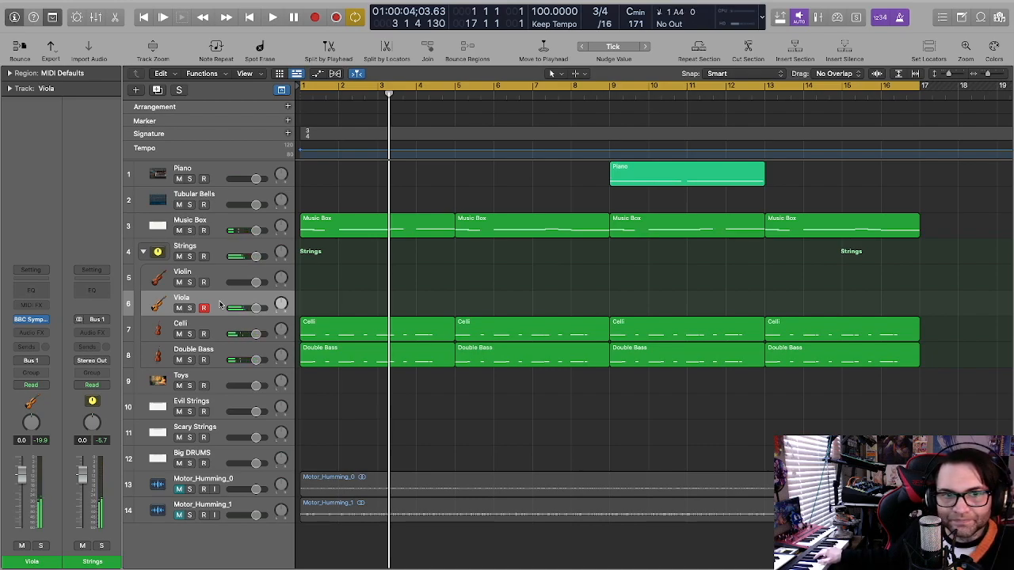
Select the Toys track and try its sound over the opening bars of the arrangement.
left_click(224, 409)
key("Return")
key("space")
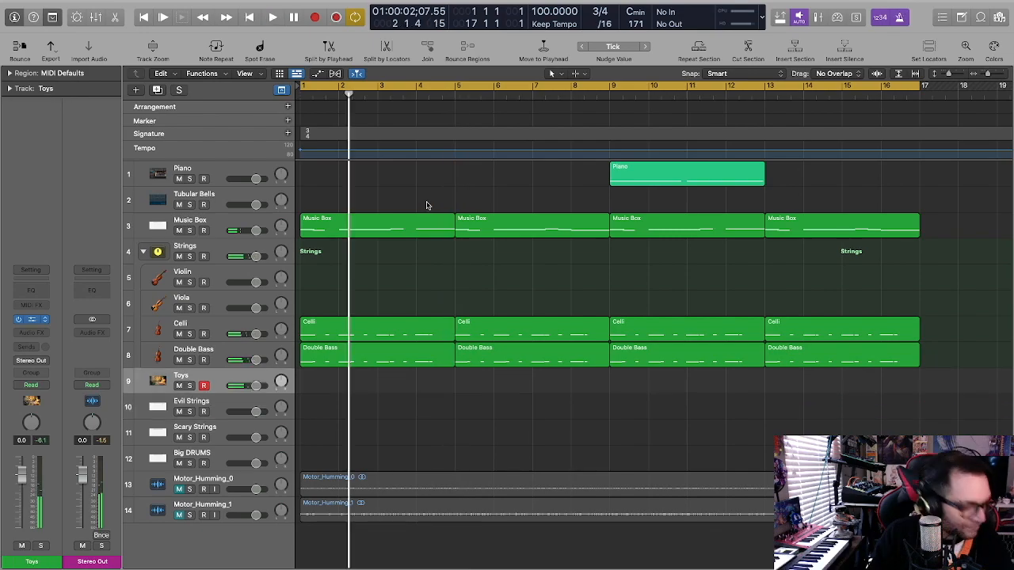
Adjust the synth layer volume in the Toys track's Kinetic Treats instrument, try it during playback and close the plug-in.
key("v")
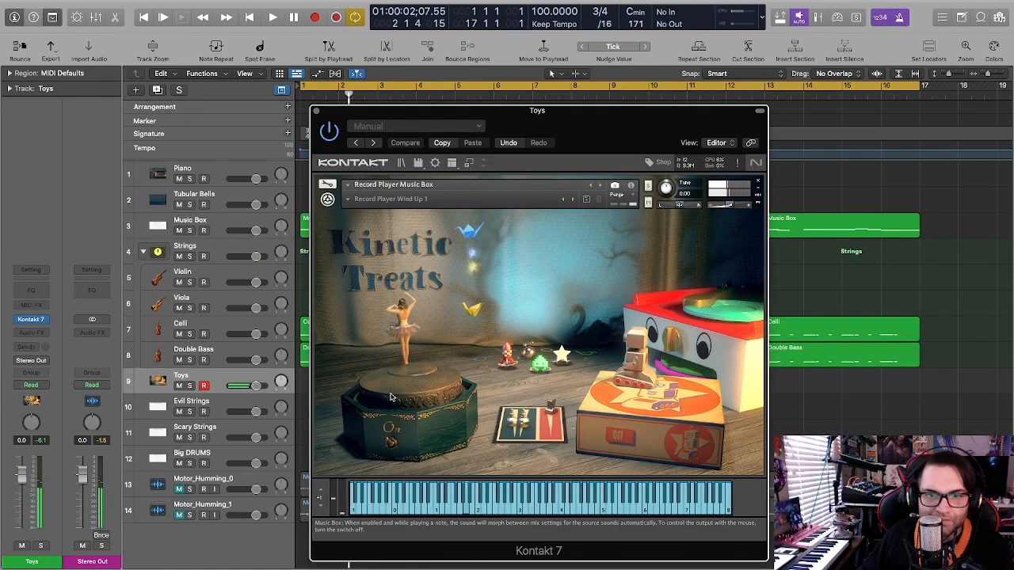
left_click(548, 408)
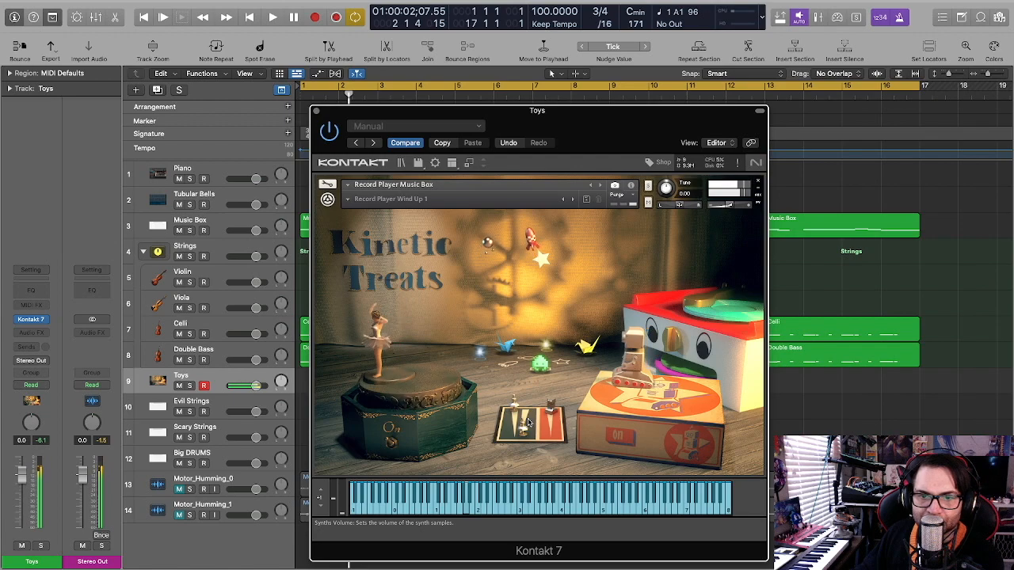
key("space")
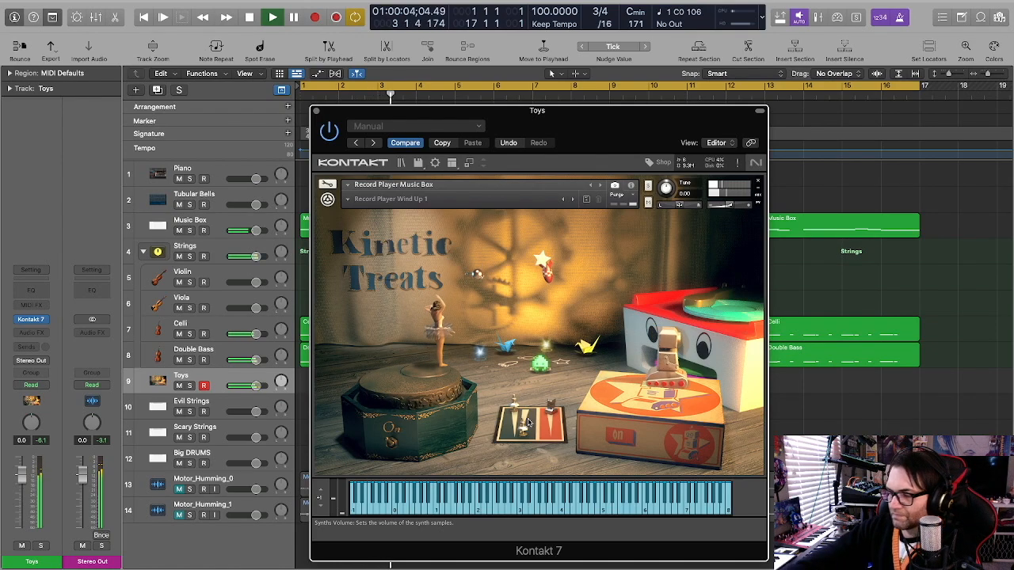
left_click(315, 112)
key("space")
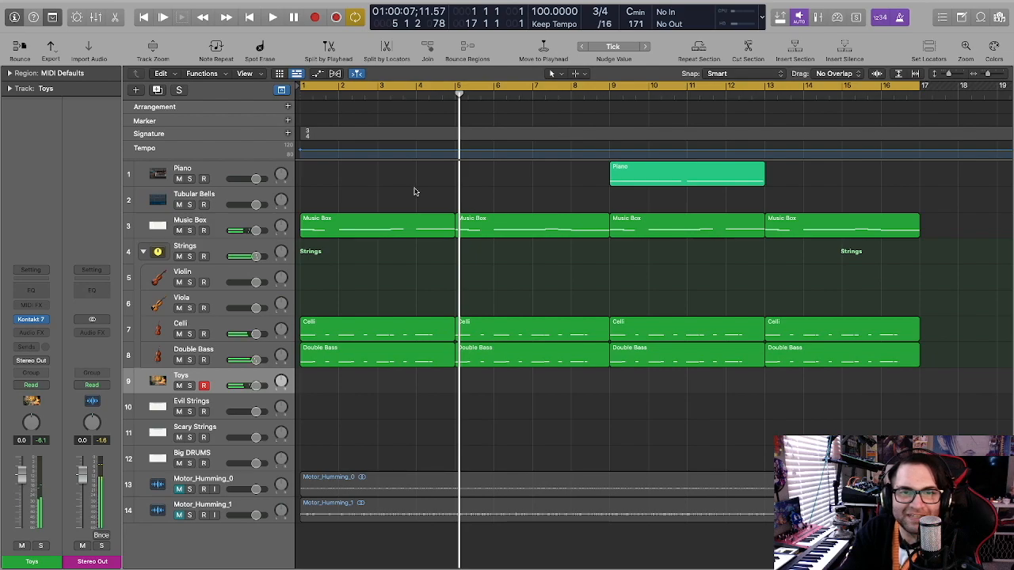
Review the Toys track's Kinetic Treats instrument, close it and show the project's Note Pad with the Alice Asylum artwork.
key("v")
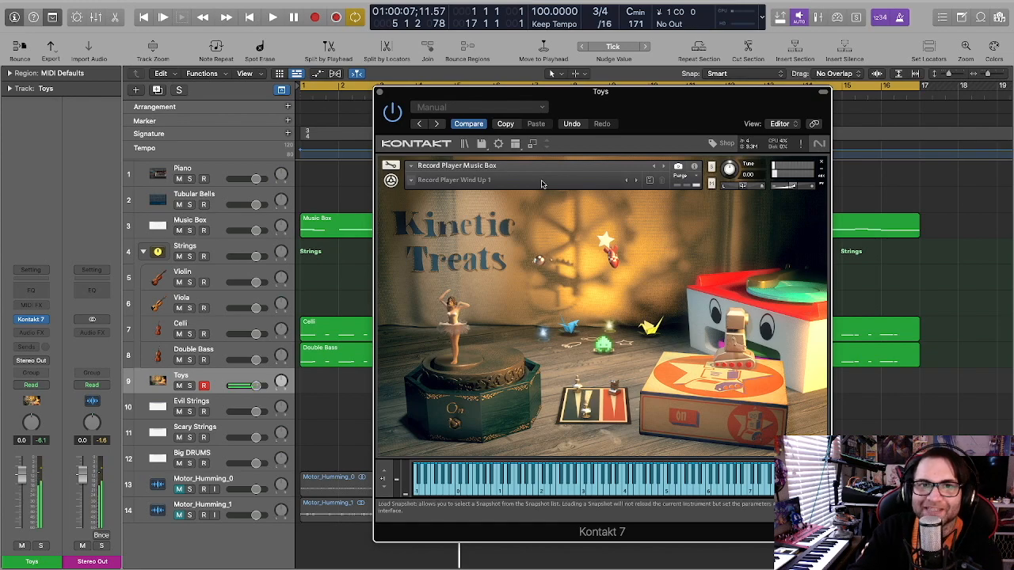
left_click(380, 93)
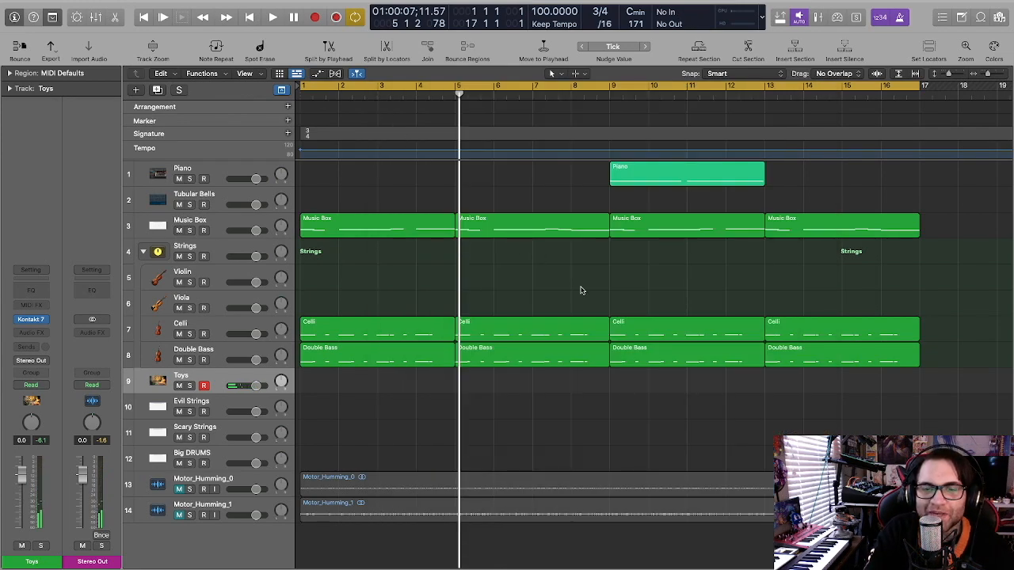
left_click(961, 17)
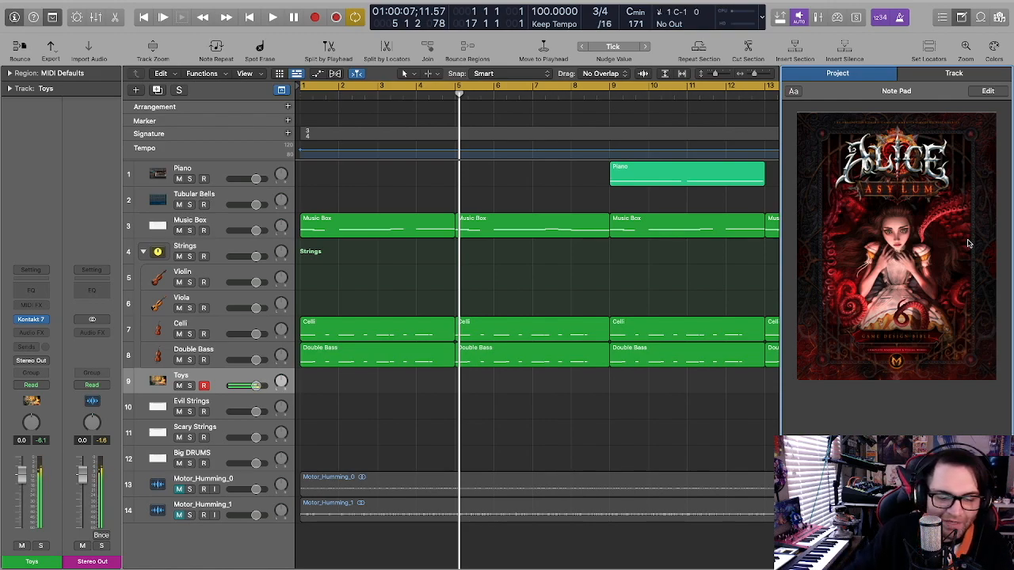
Record long C-1 notes on the Toys track from bar 1.
key("Return")
key("space")
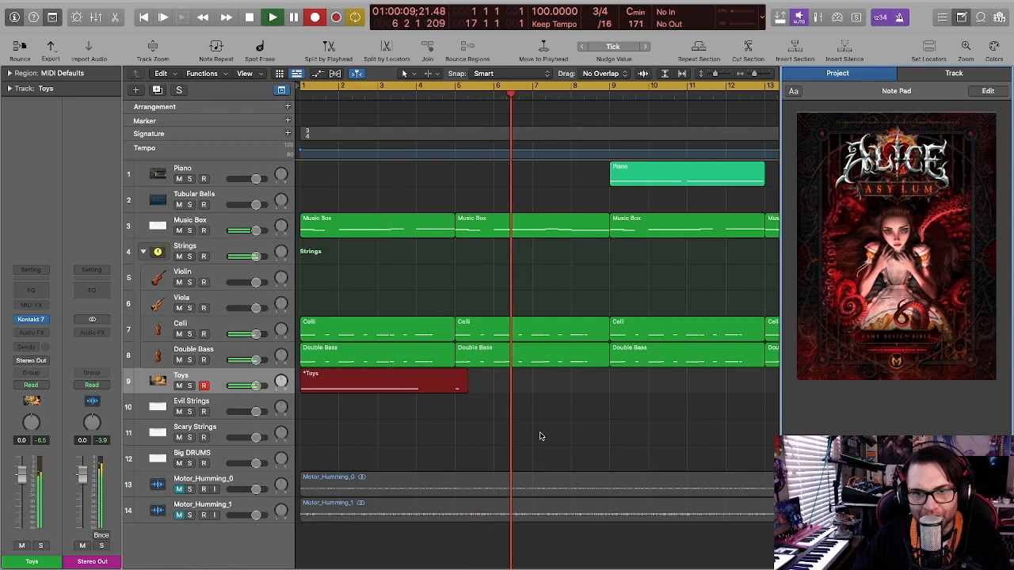
key("space")
Open the Toys region in the Piano Roll and try lowering its first C-1 note by an octave.
key("p")
left_click(400, 465)
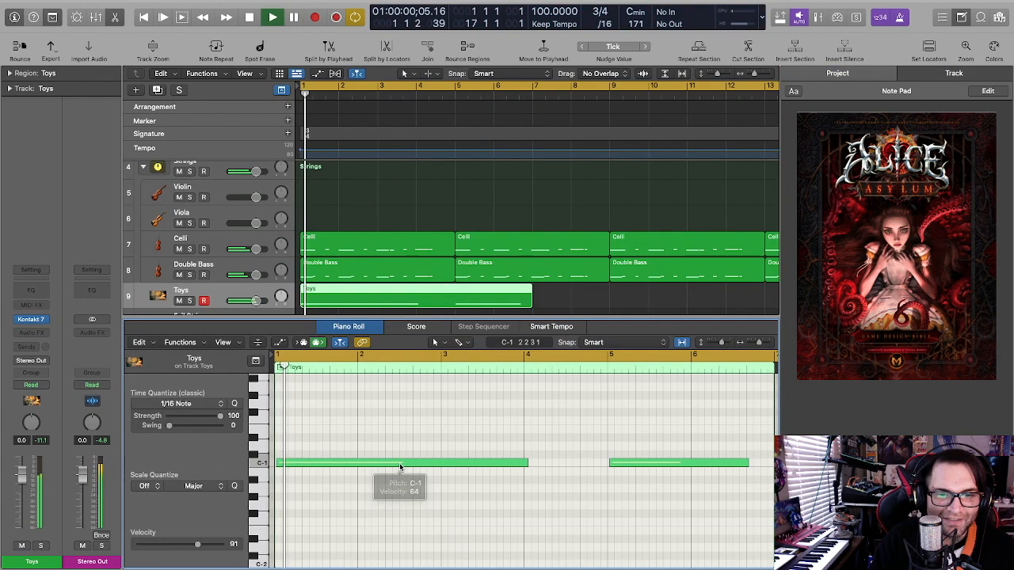
left_click(400, 466)
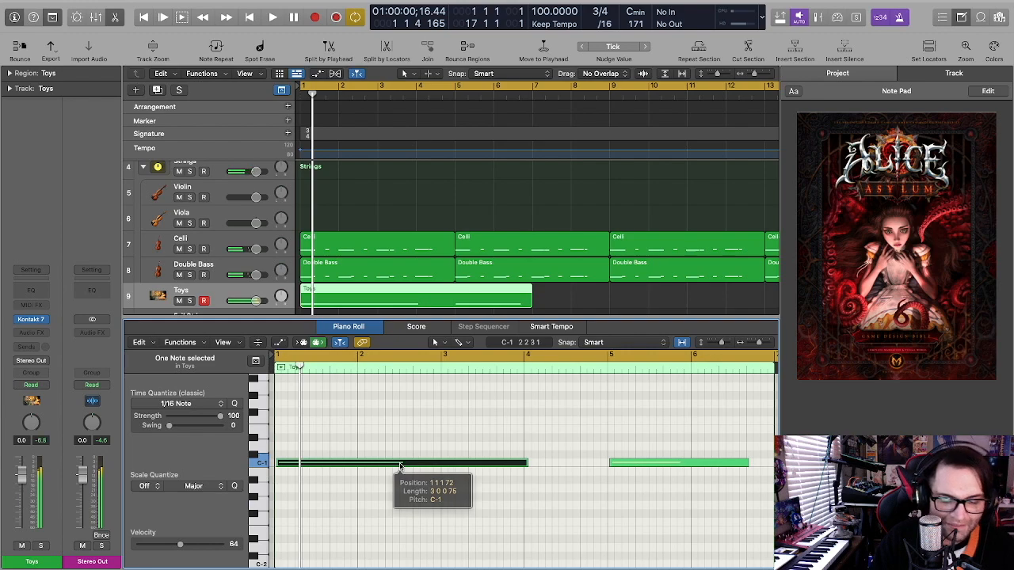
key("shift+alt+Down")
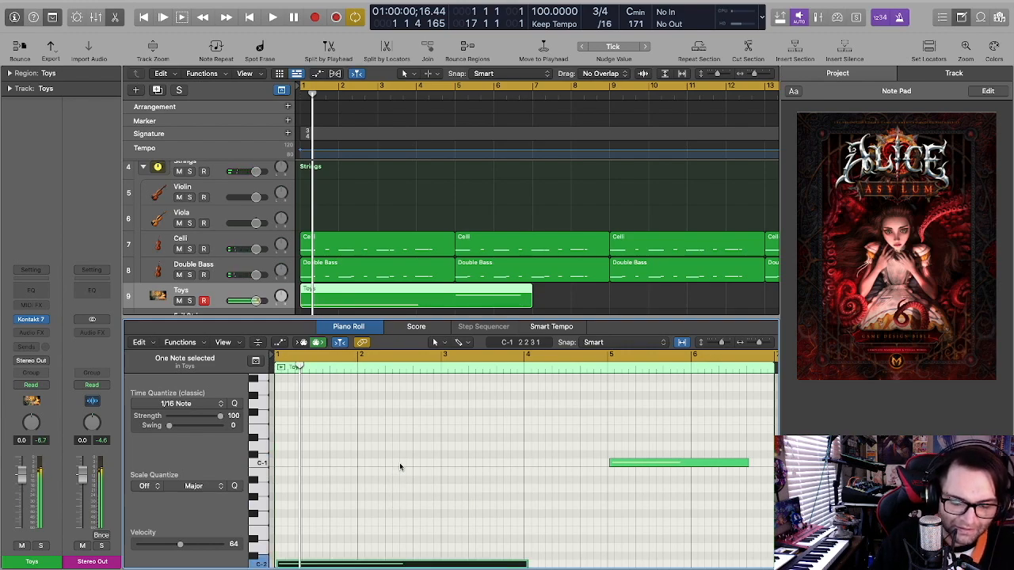
key("shift+alt+Up")
Try doubling the first Toys note an octave higher at C0, play it and close the note editor.
left_click_drag(400, 466, 402, 457)
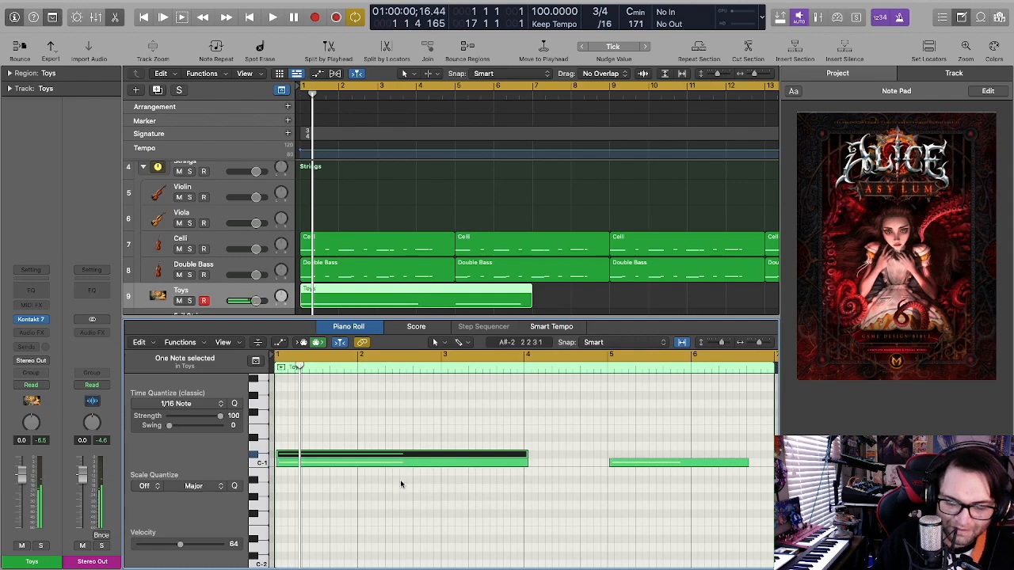
key("shift+alt+Up")
scroll(404, 488, "up", 2)
left_click_drag(319, 386, 321, 394)
key("space")
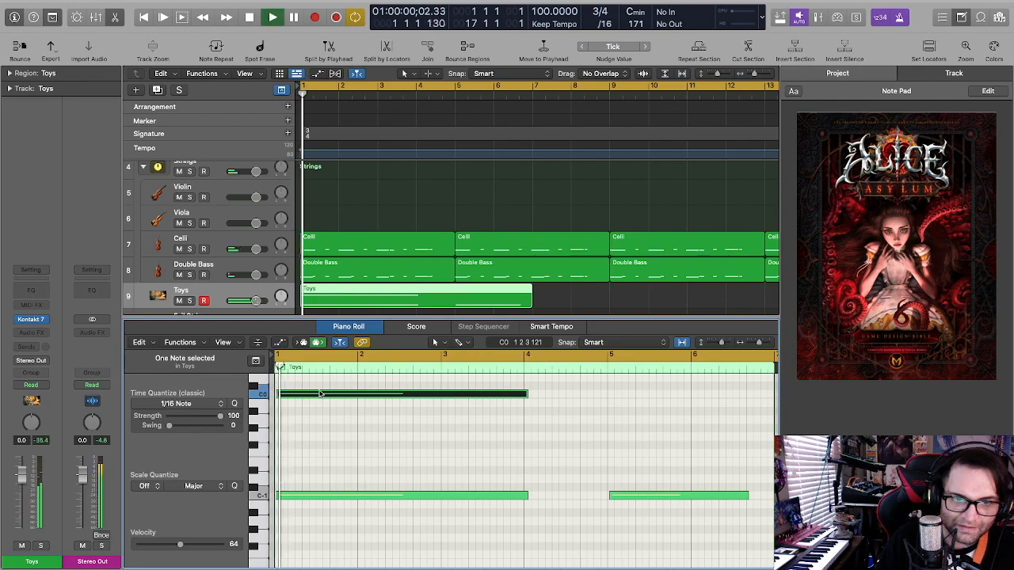
key("e")
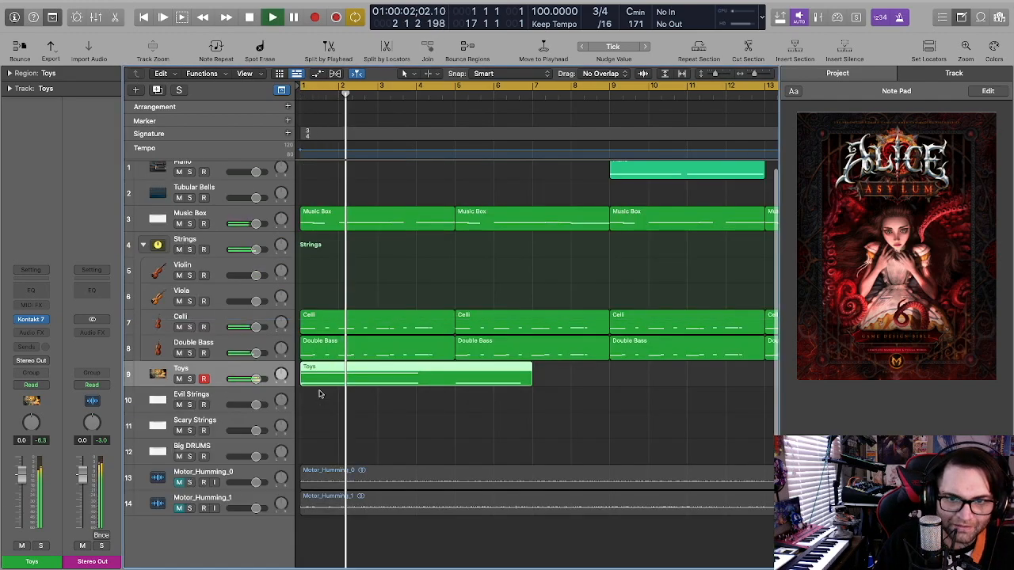
Delete the doubled C0 note from the Toys region and shorten the region to end at bar 5.
double_click(346, 384)
scroll(352, 431, "up", 3)
left_click(347, 413)
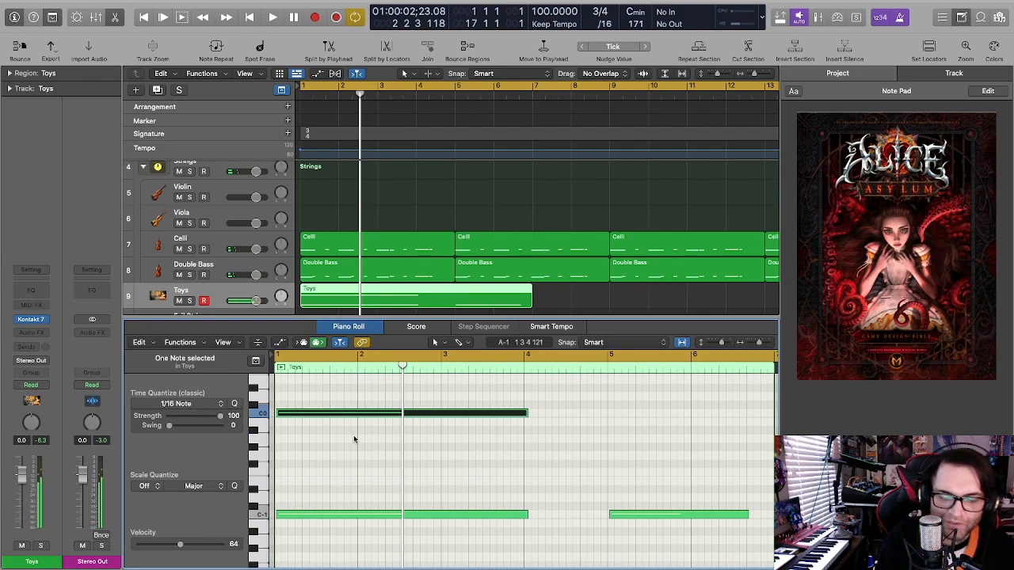
key("Delete")
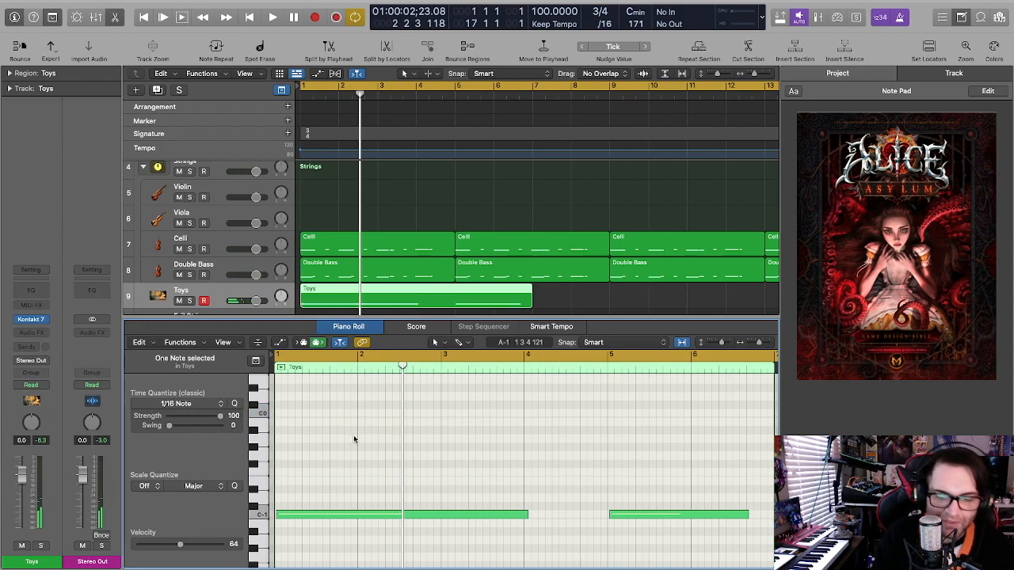
key("e")
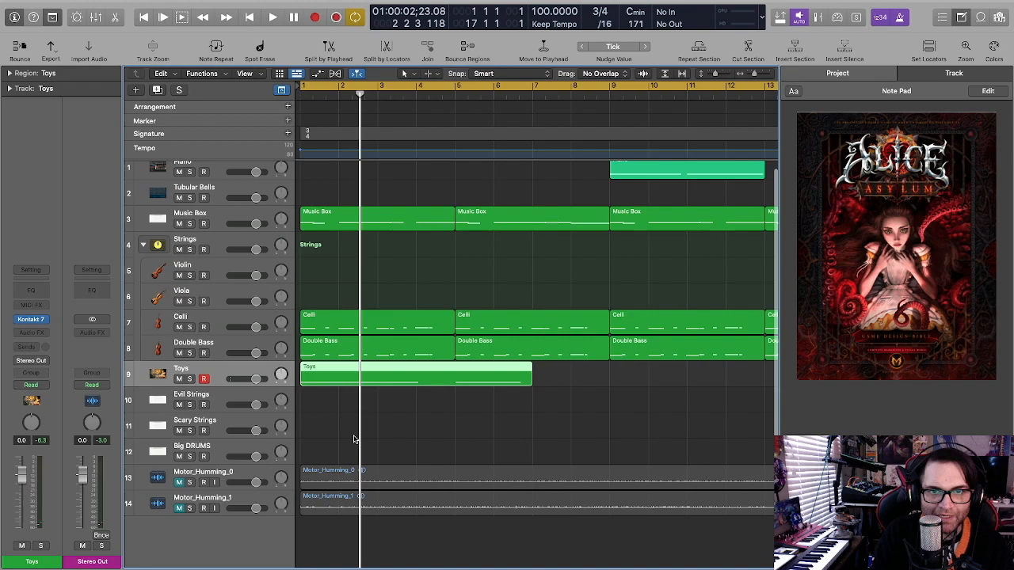
left_click(454, 386)
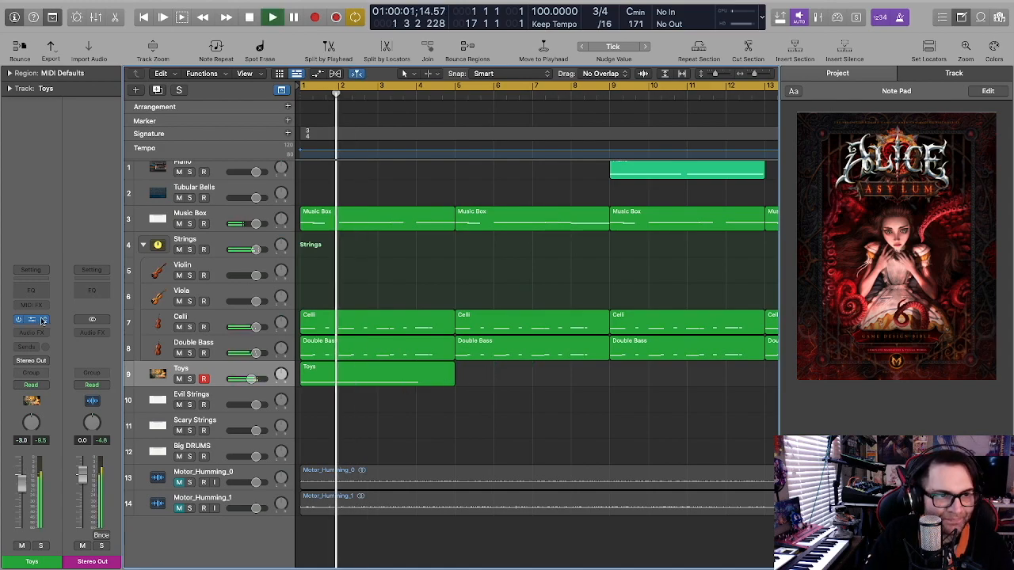
Open the Toys track's Kontakt instrument, audition the music box patch against the arrangement, and close the instrument window.
left_click(31, 319)
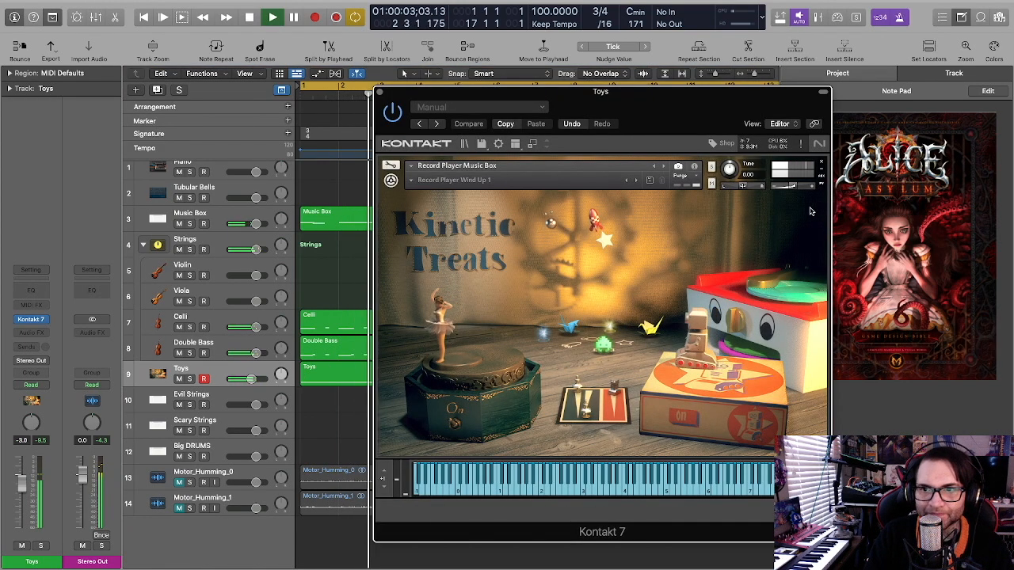
key("space")
left_click_drag(792, 186, 790, 187)
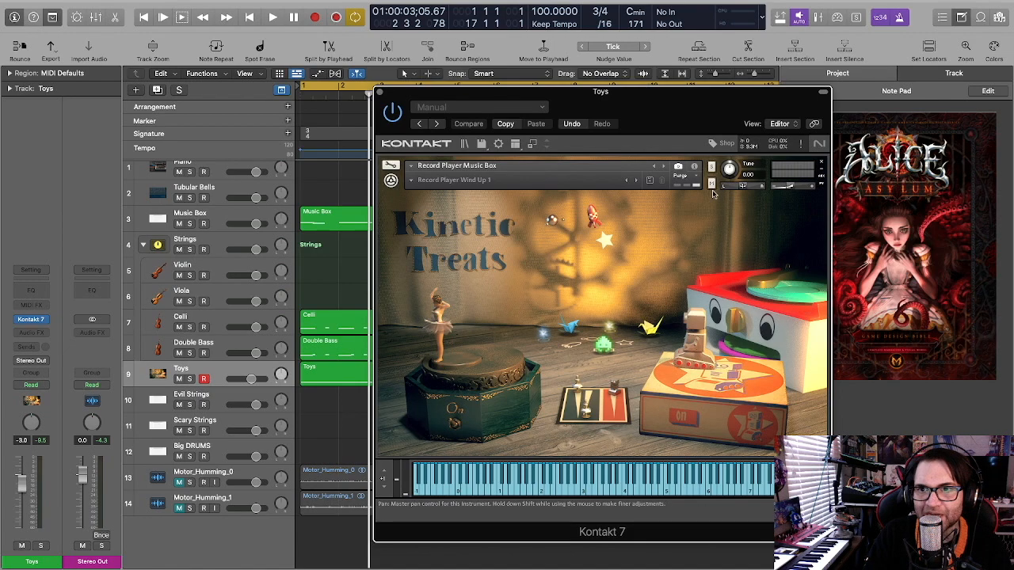
key("space")
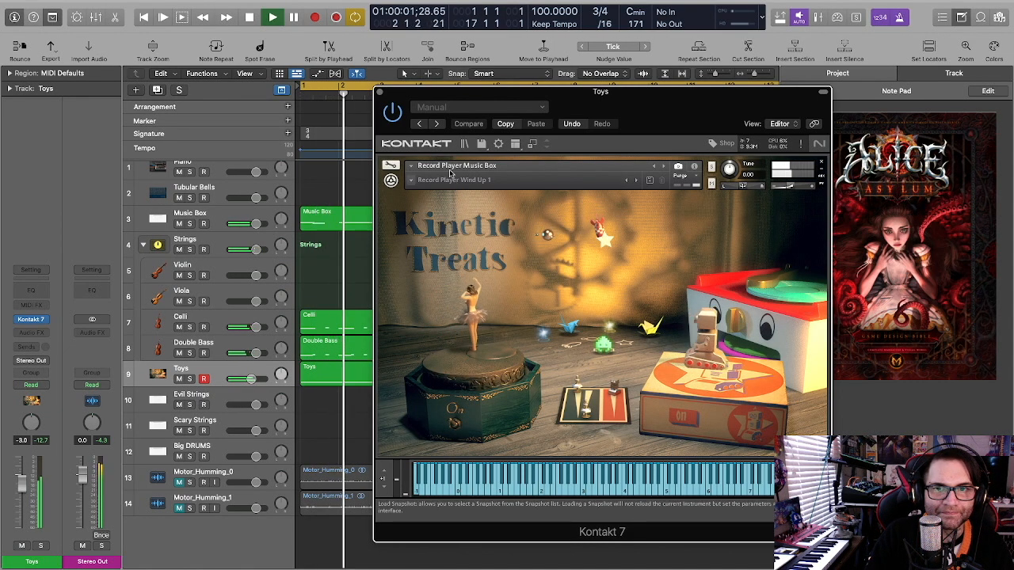
left_click(379, 91)
key("space")
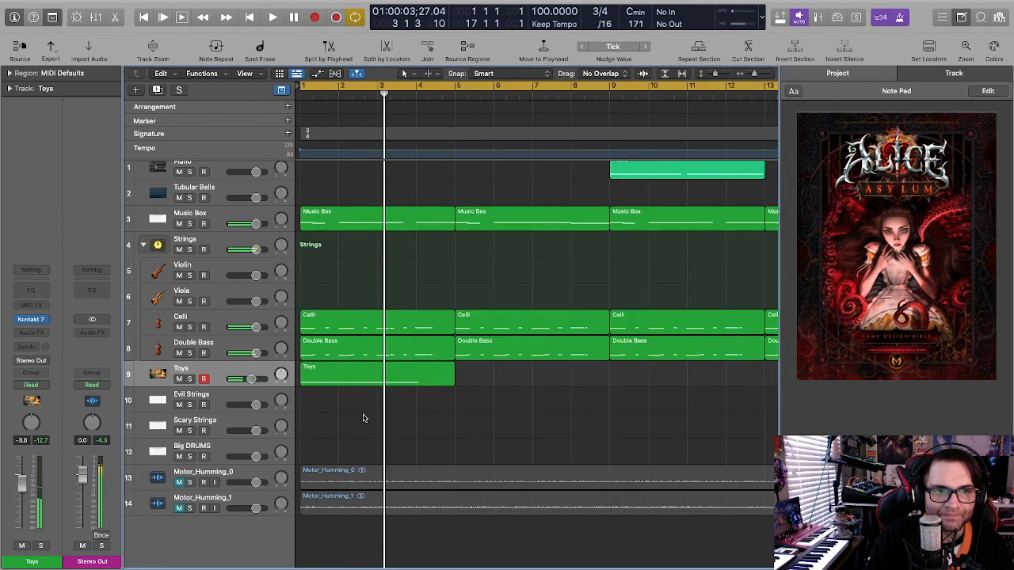
Move the Toys region so it starts at bar 5.
left_click_drag(381, 375, 499, 378)
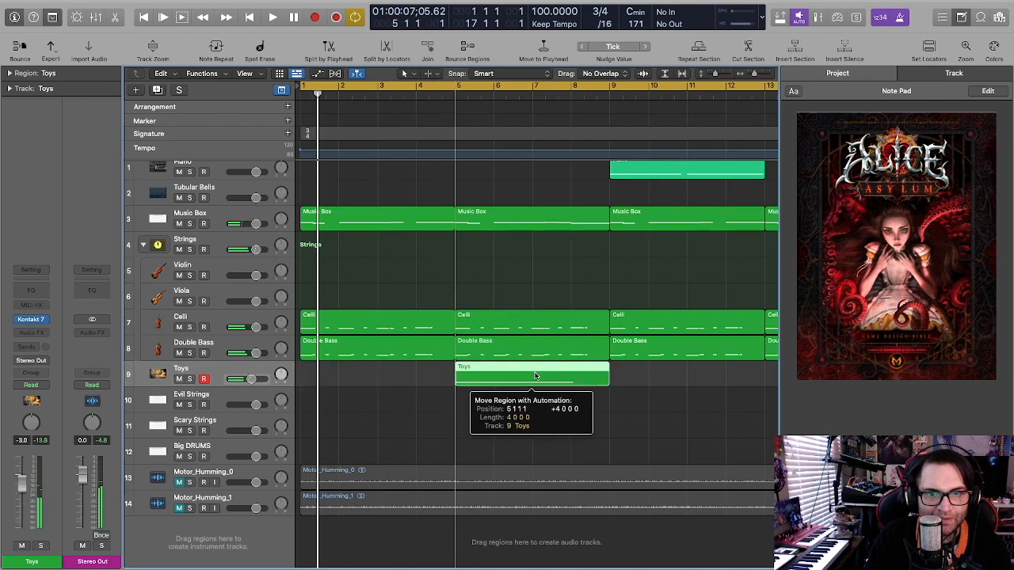
left_click(615, 375)
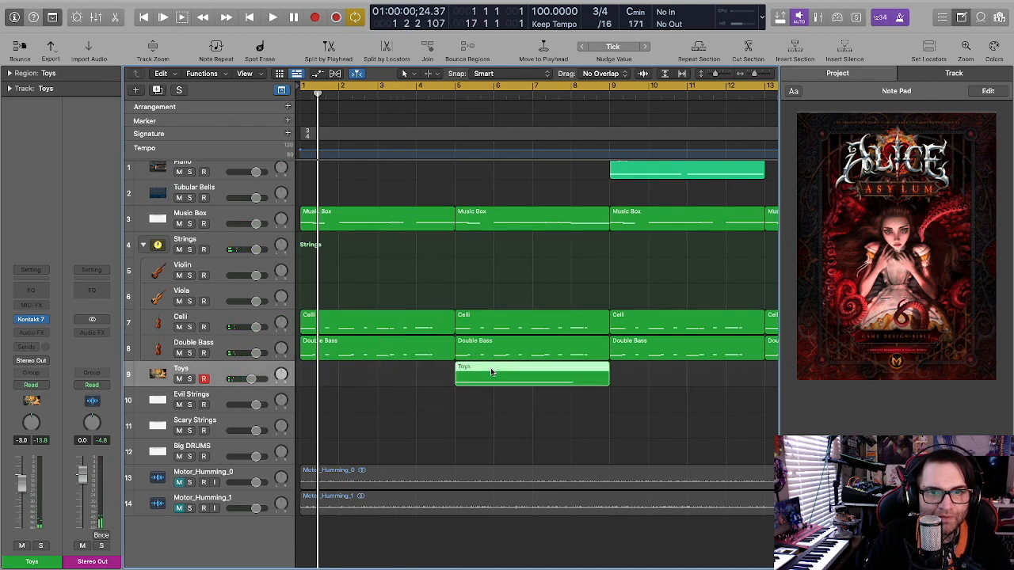
Play a long C2 note on the Tubular Bells track from bar 5 and capture it as a region.
left_click(217, 193)
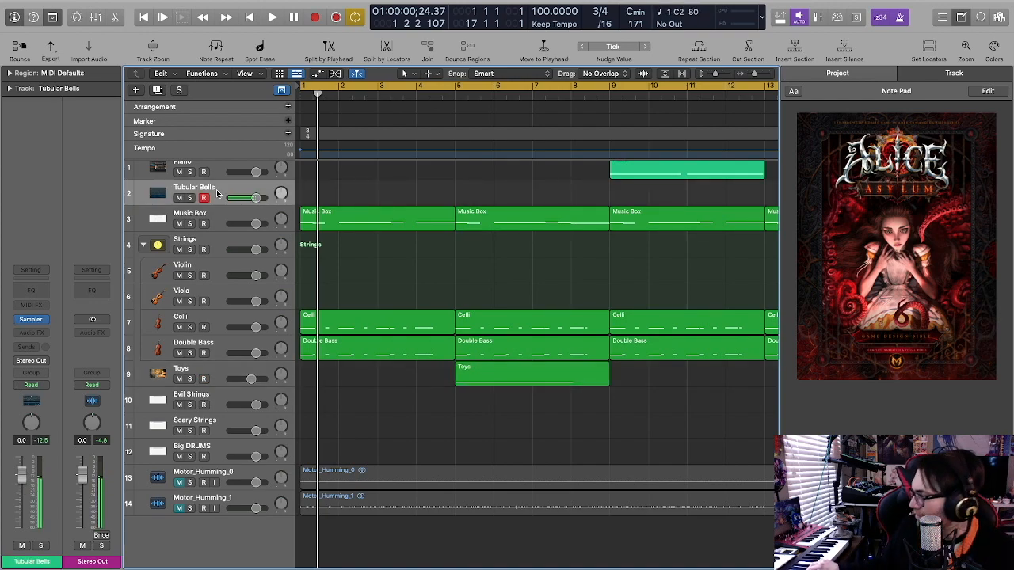
key("space")
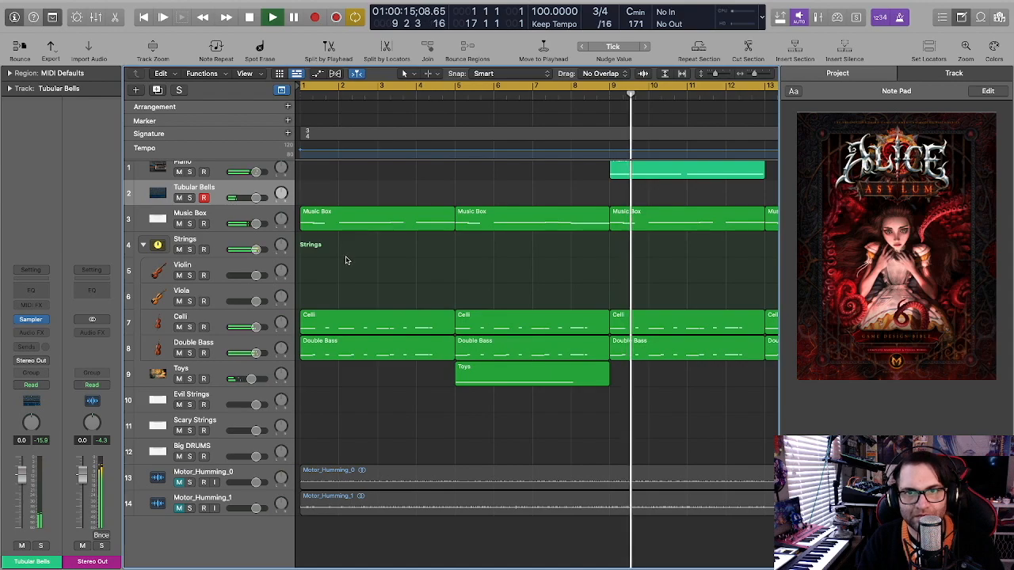
left_click(335, 17)
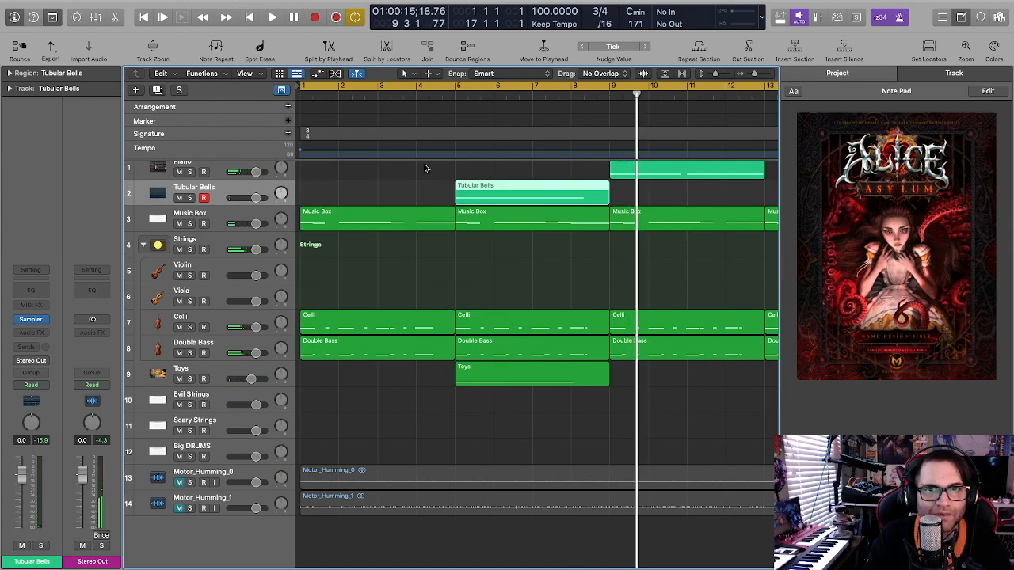
Shorten the Tubular Bells C2 note and its region so both end at bar 8.
key("p")
left_click(653, 474)
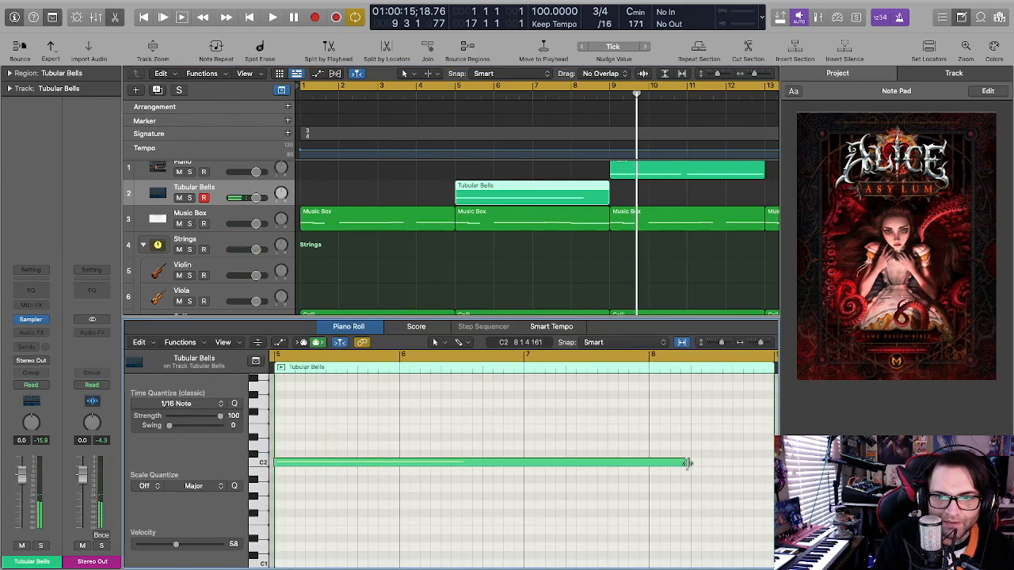
left_click_drag(688, 462, 649, 464)
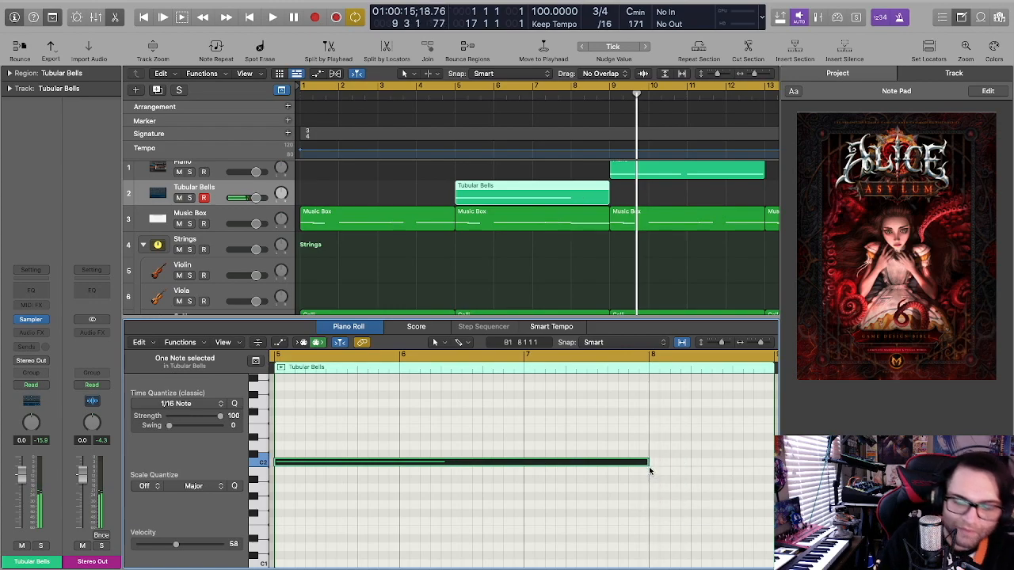
left_click_drag(768, 439, 648, 448)
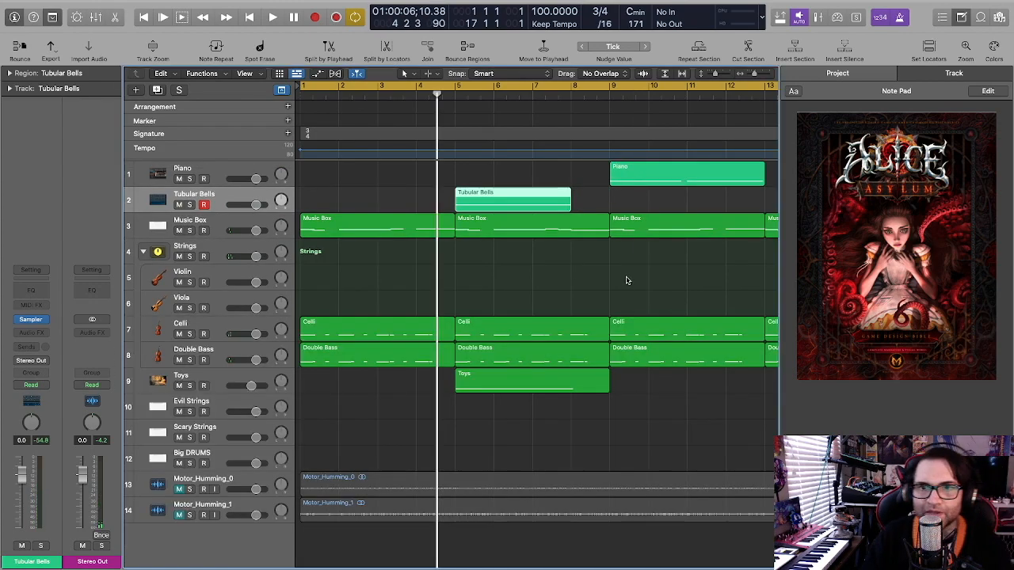
Try copying the bar 9 Music Box region onto the Violin track at the same position.
scroll(631, 282, "right", 8)
scroll(631, 282, "right", 2)
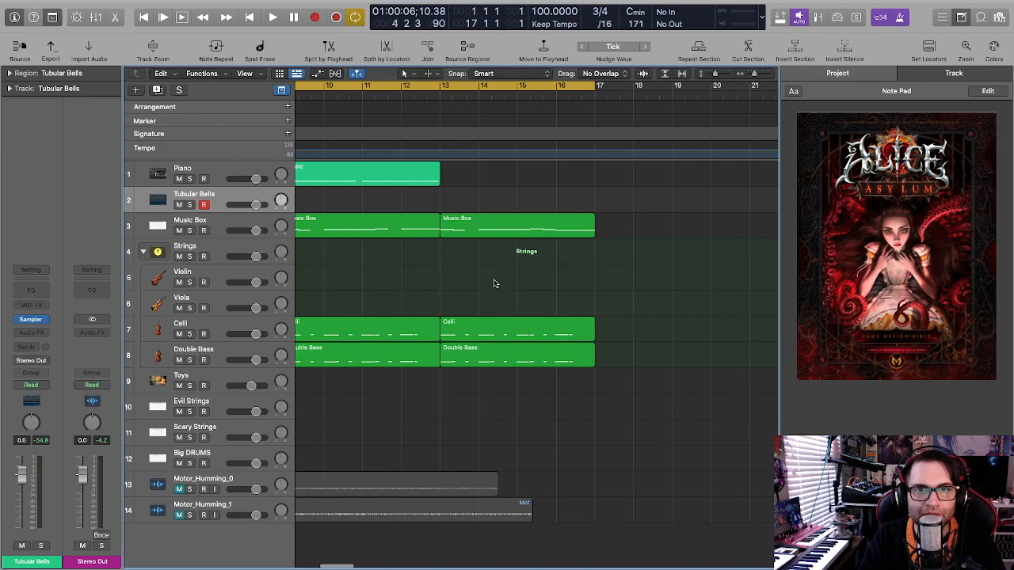
scroll(419, 261, "left", 10)
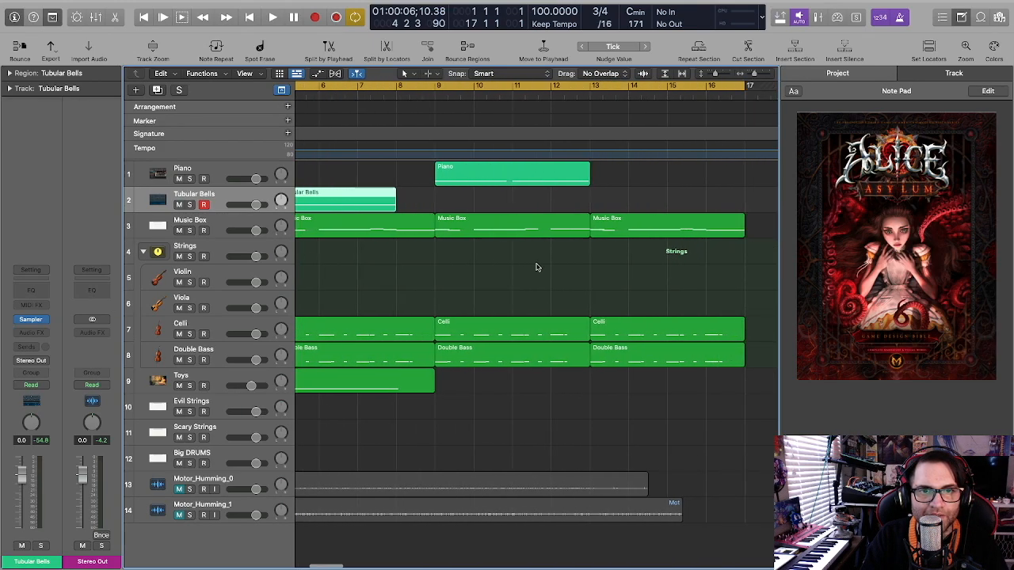
left_click_drag(461, 228, 464, 279)
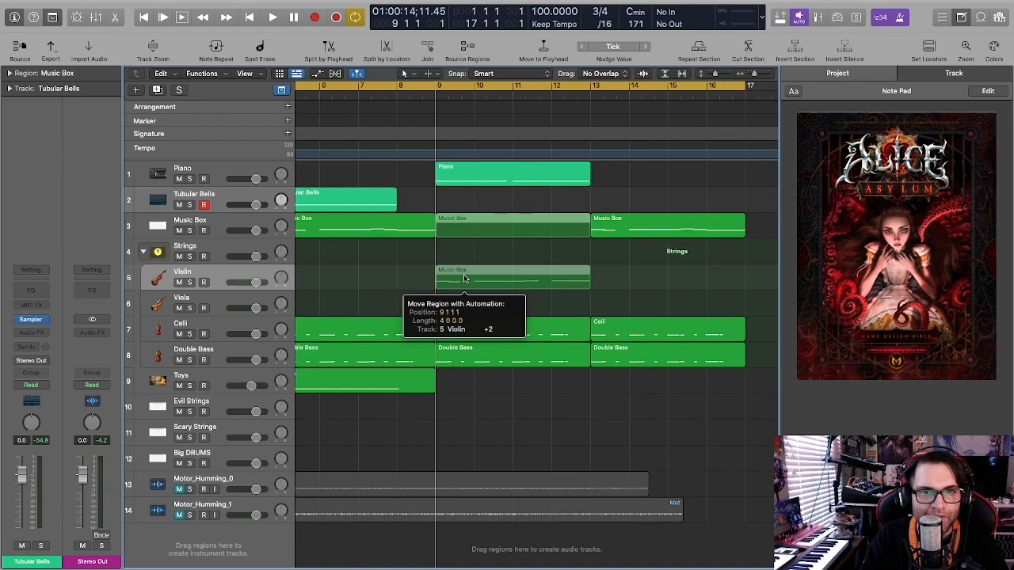
left_click_drag(465, 279, 465, 279)
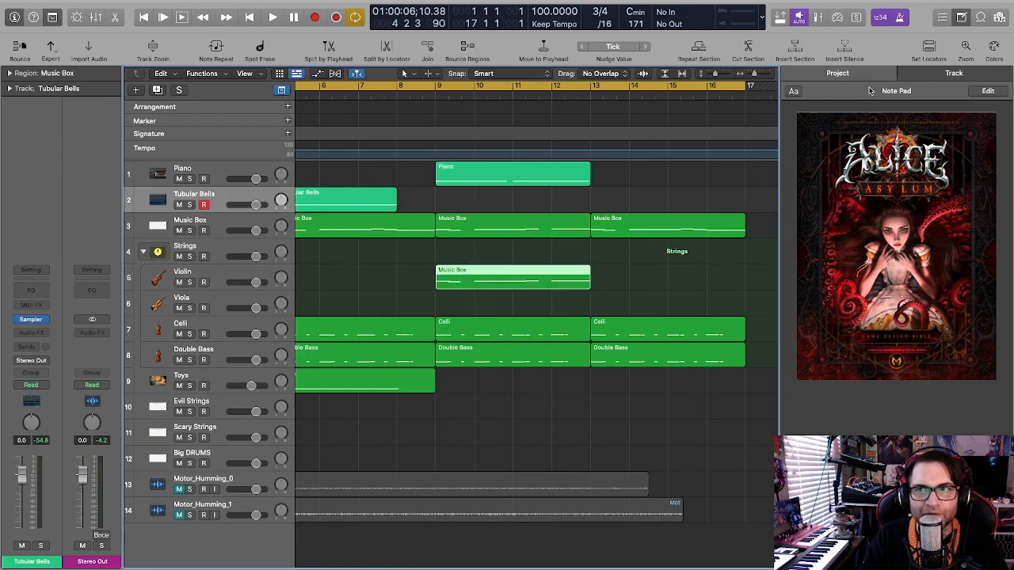
Set the cycle range from bar 9 to bar 13 around the selected region and play it briefly.
left_click(924, 53)
key("space")
key("space")
Try extending the Violin copy's C3 note to bar 10 and the second note of bar 11 to bar 12, and play it.
double_click(498, 288)
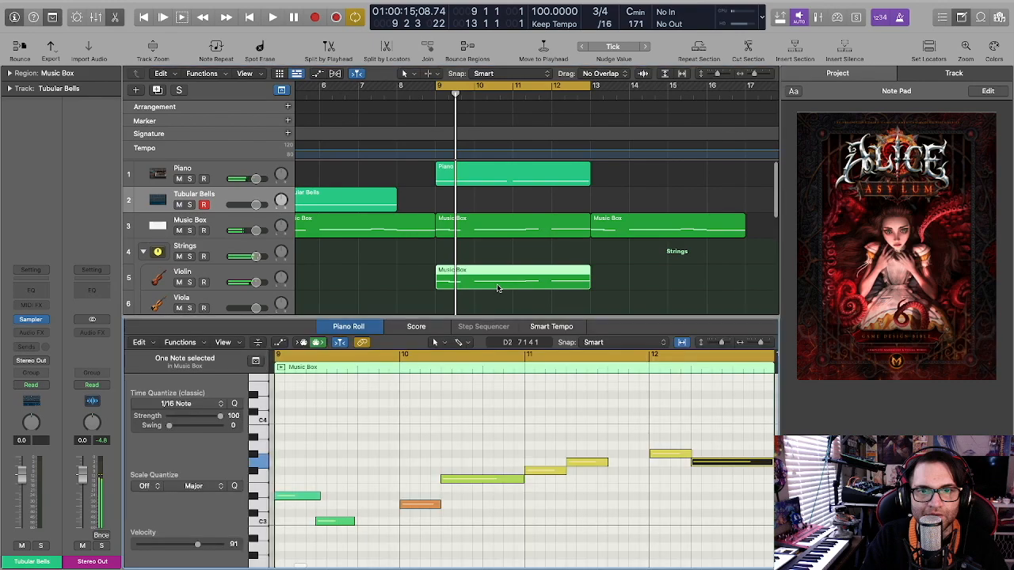
scroll(429, 527, "left", 3)
left_click(425, 529)
left_click_drag(424, 523, 469, 521)
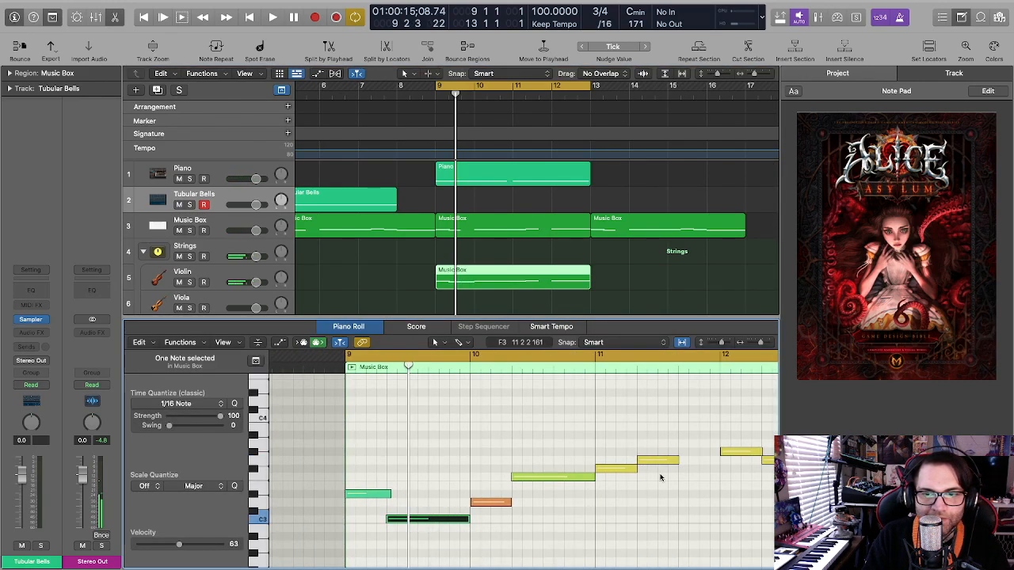
left_click_drag(675, 462, 718, 462)
key("space")
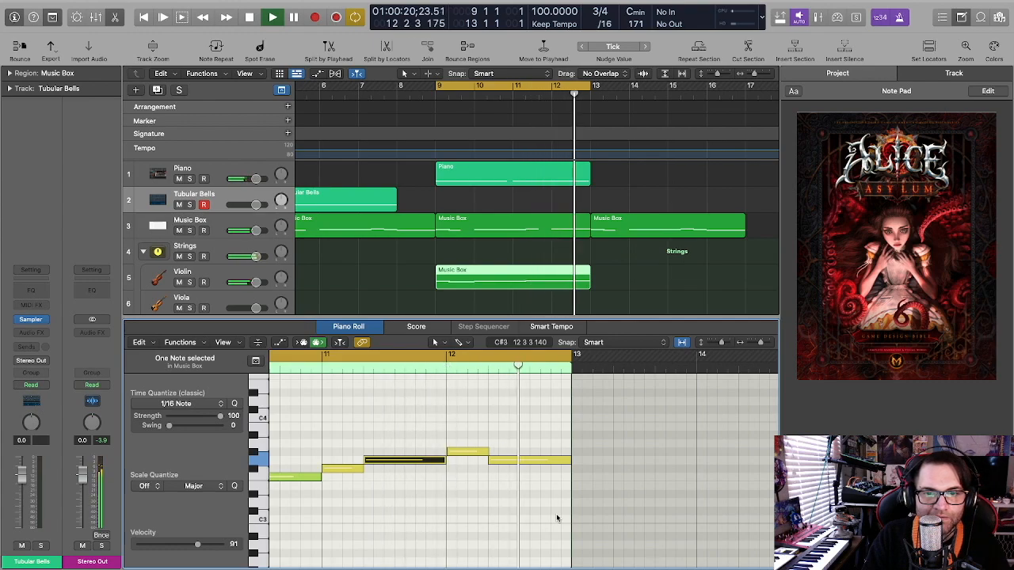
Try lengthening the first notes of bars 9, 10 and 11 in the Violin copy to beat 3, shortening the notes that follow.
left_click_drag(321, 519, 353, 501)
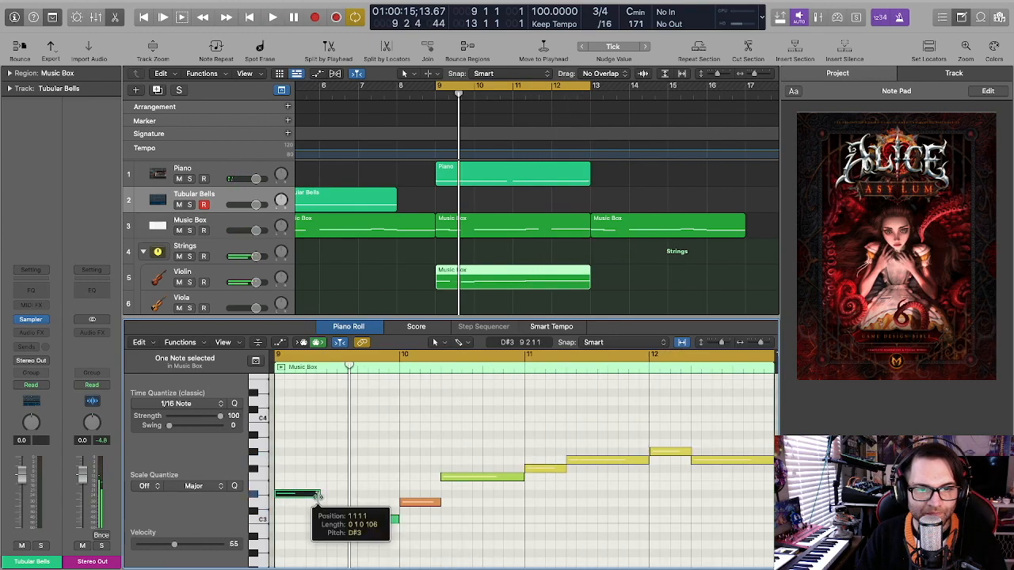
left_click_drag(440, 477, 483, 478)
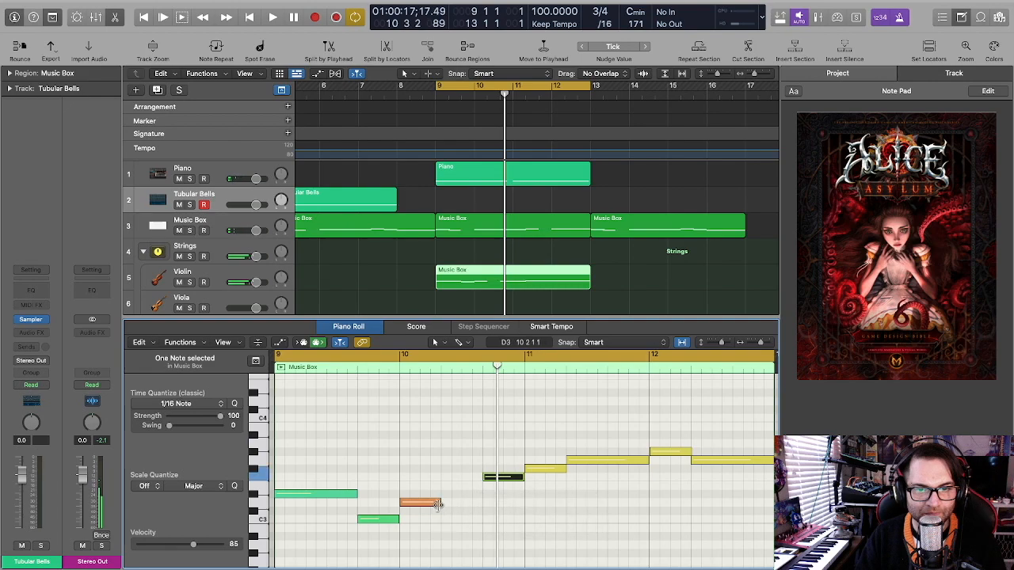
left_click_drag(432, 503, 434, 551)
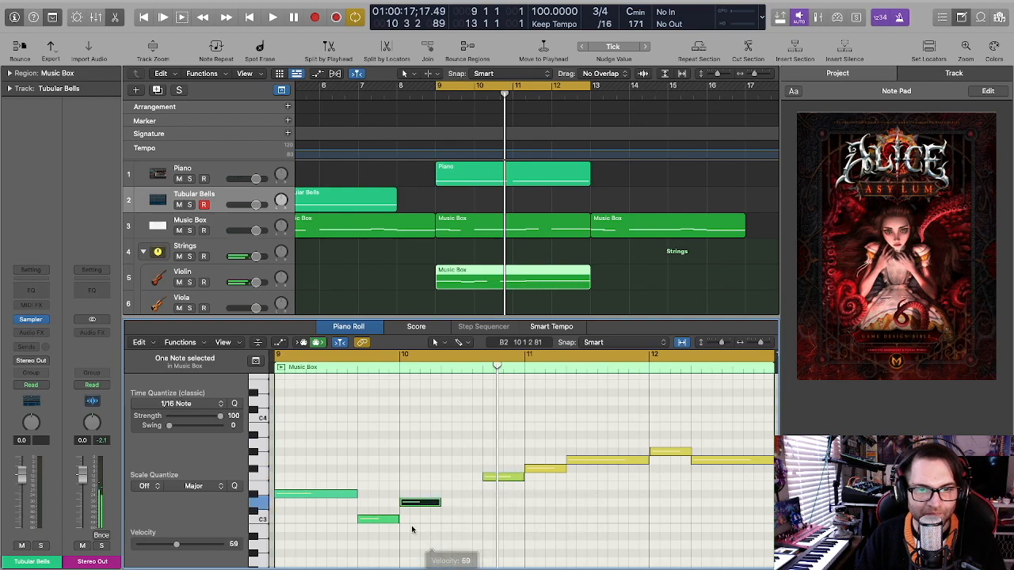
left_click_drag(434, 505, 483, 507)
left_click_drag(567, 461, 606, 469)
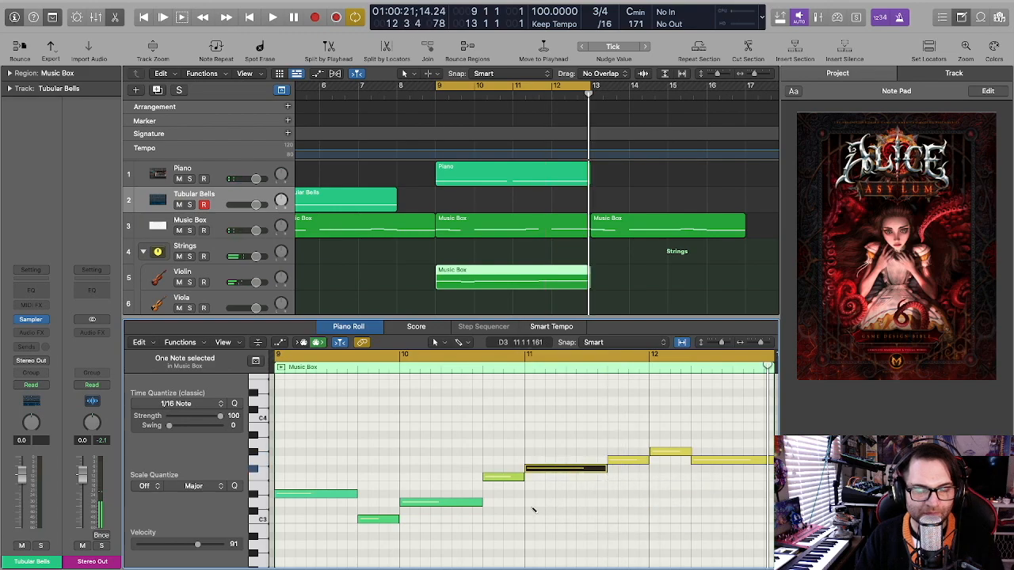
left_click_drag(436, 502, 474, 502)
left_click_drag(476, 499, 485, 488)
left_click(527, 507)
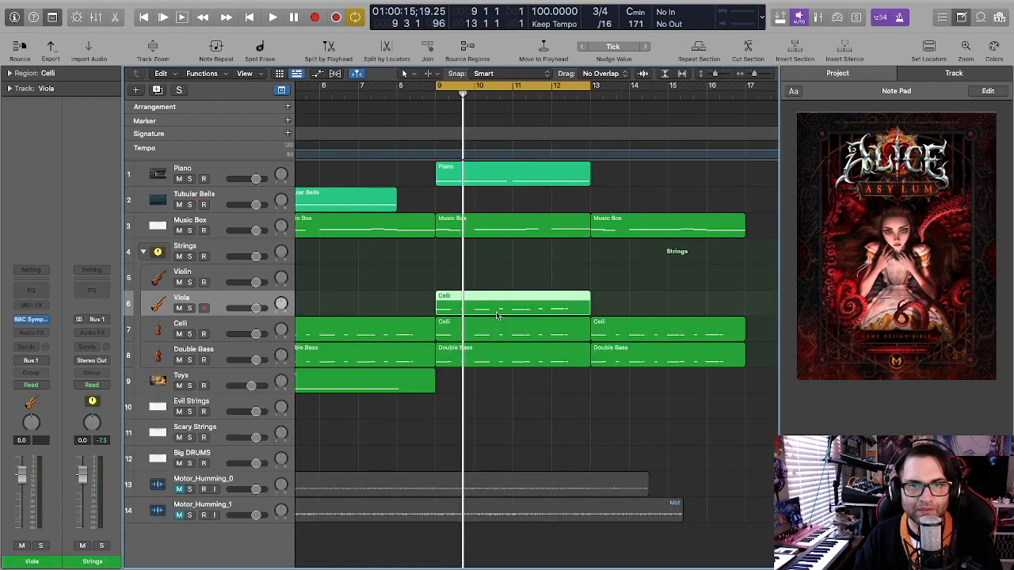
Name the copied Celli region on the Viola track after its track.
right_click(496, 311)
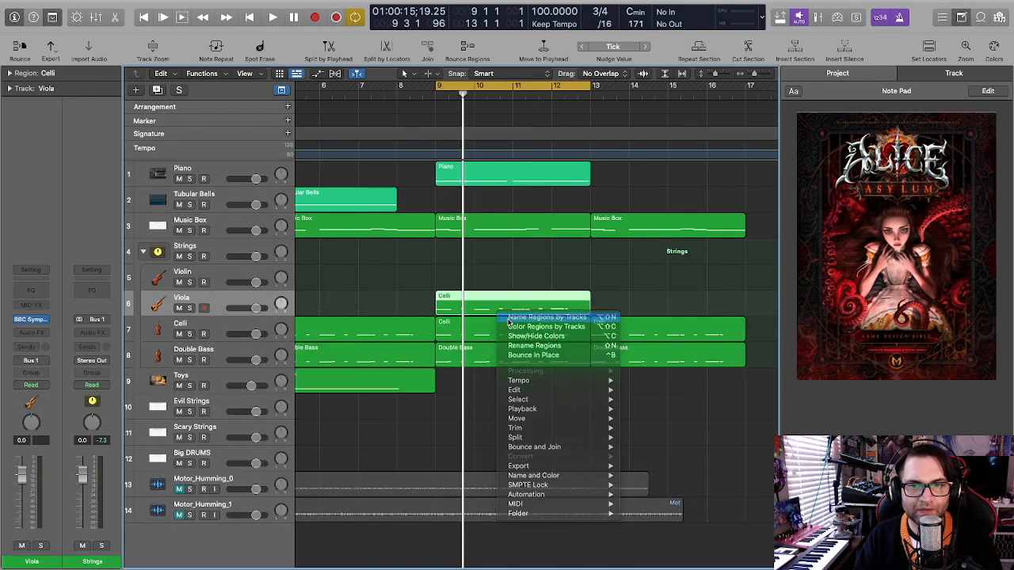
right_click(481, 310)
left_click(499, 281)
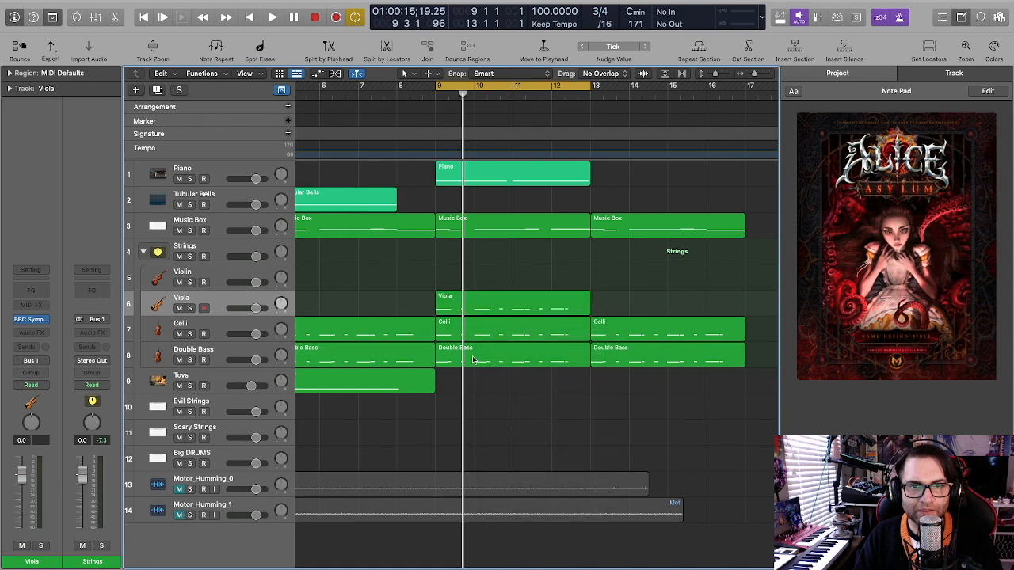
Transpose all notes in the Viola region up by octaves, close the note editor and play the result.
double_click(476, 298)
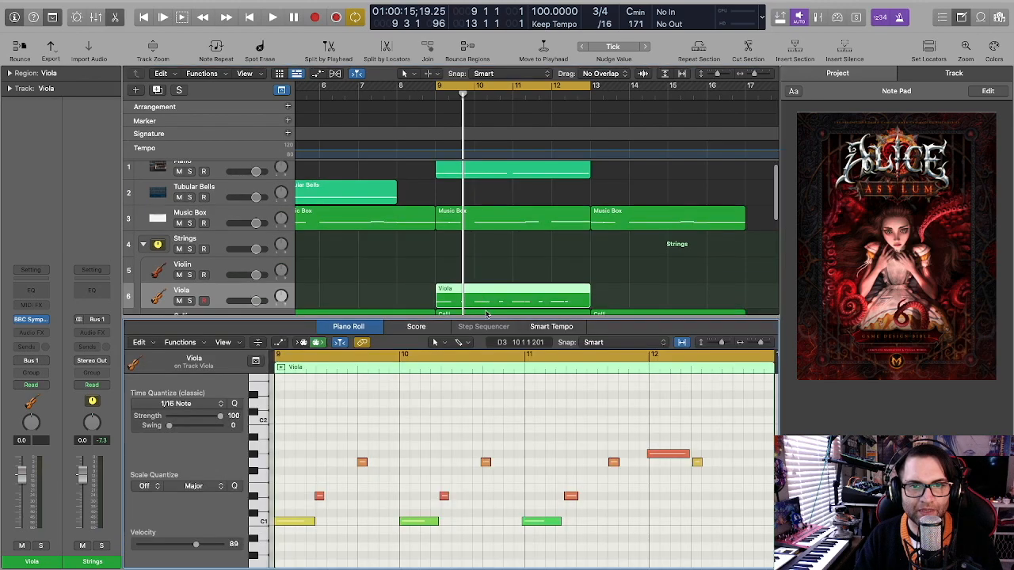
left_click_drag(294, 533, 706, 438)
key("alt+shift+Up")
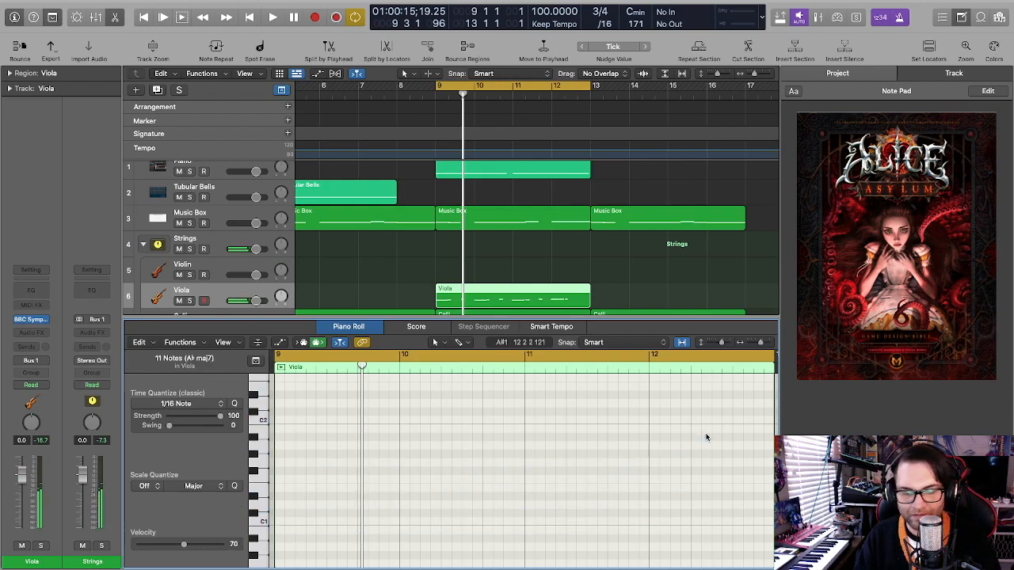
key("e")
key("space")
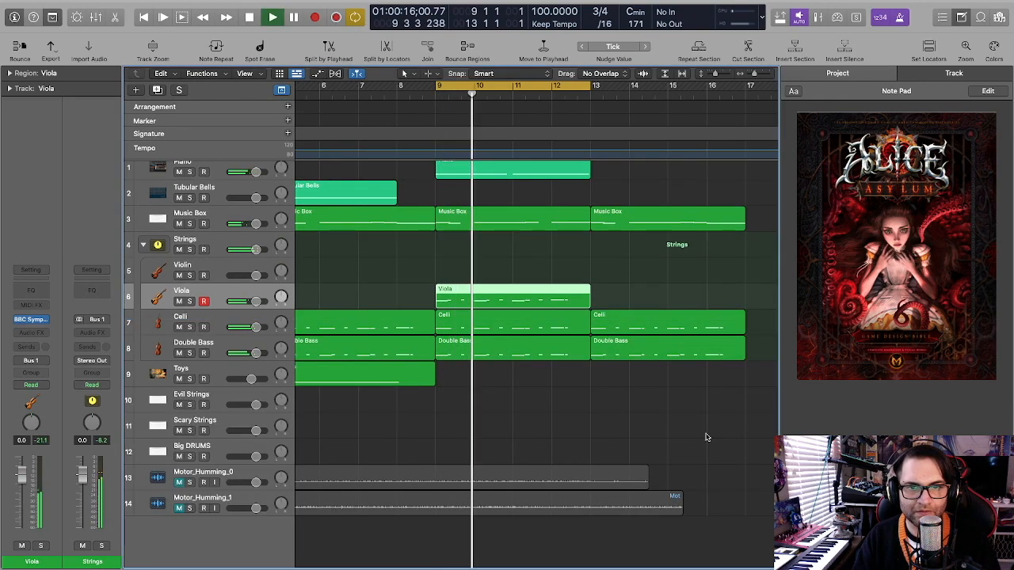
Copy the Viola region to bar 13 and play the arrangement from the start.
left_click_drag(519, 300, 674, 309)
key("Return")
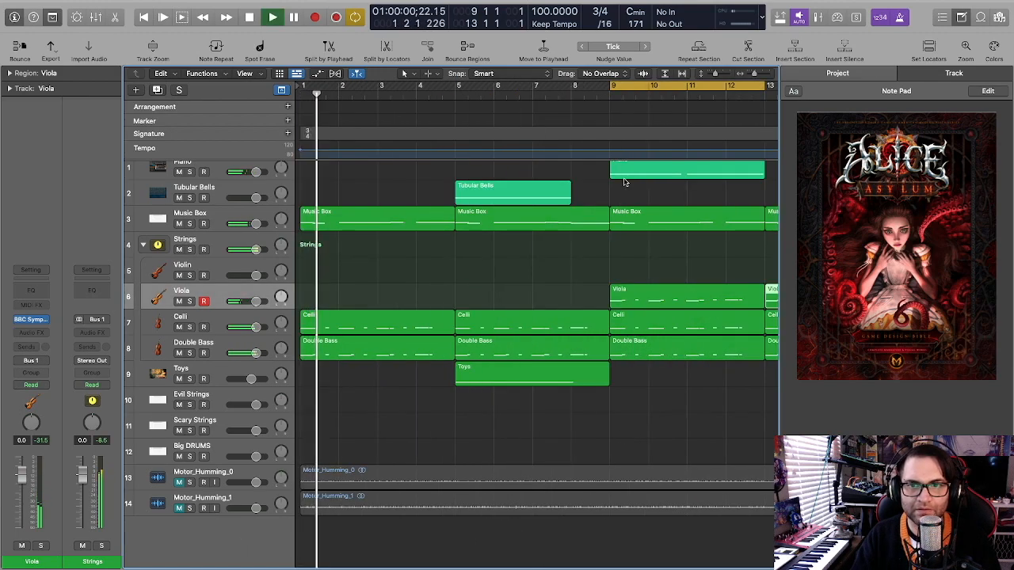
left_click_drag(612, 86, 611, 135)
left_click(684, 440)
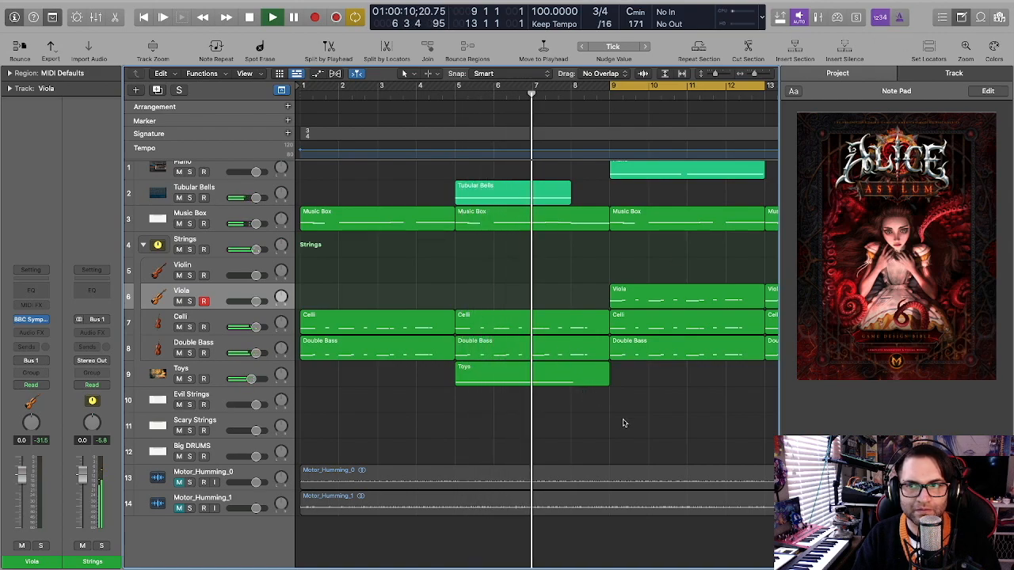
Copy the bar 5 Toys region to bar 13 on the same track.
scroll(624, 423, "right", 5)
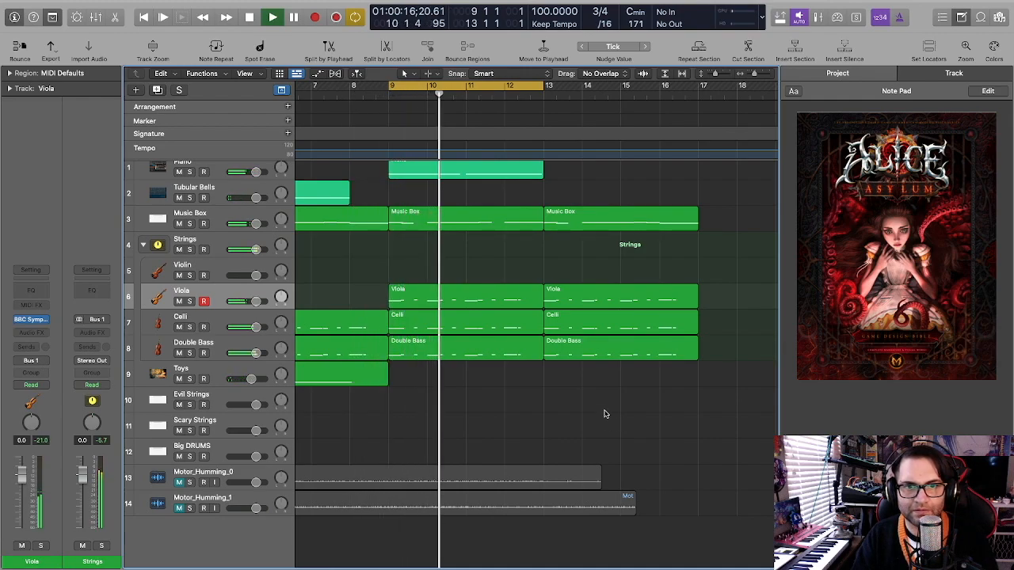
scroll(604, 414, "left", 6)
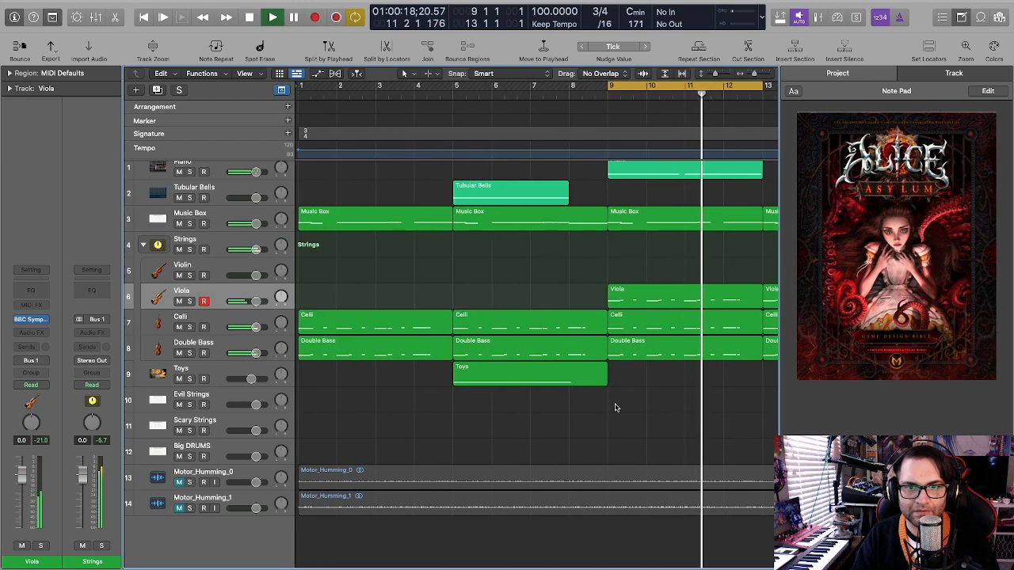
scroll(616, 407, "right", 6)
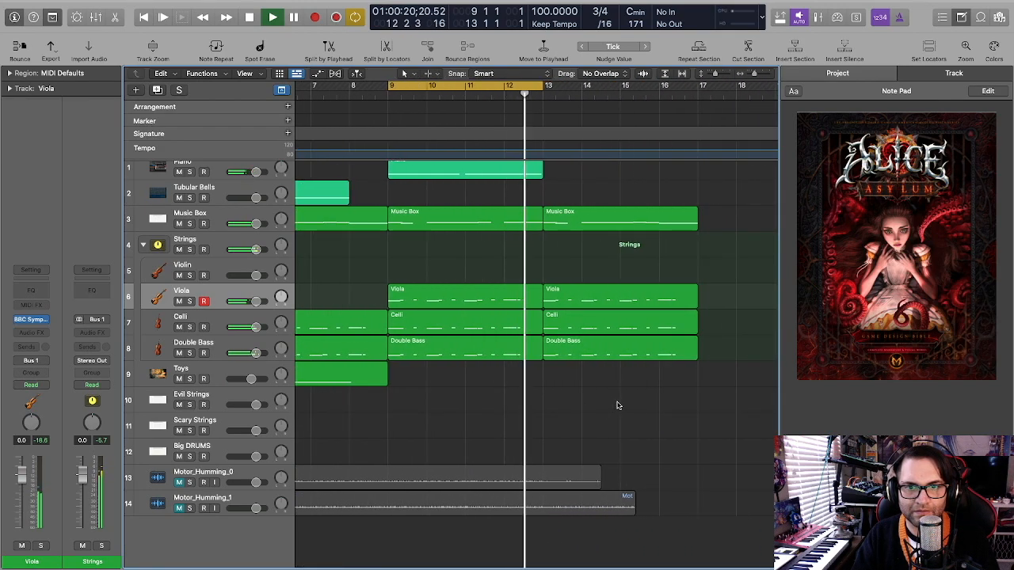
left_click_drag(356, 384, 668, 382)
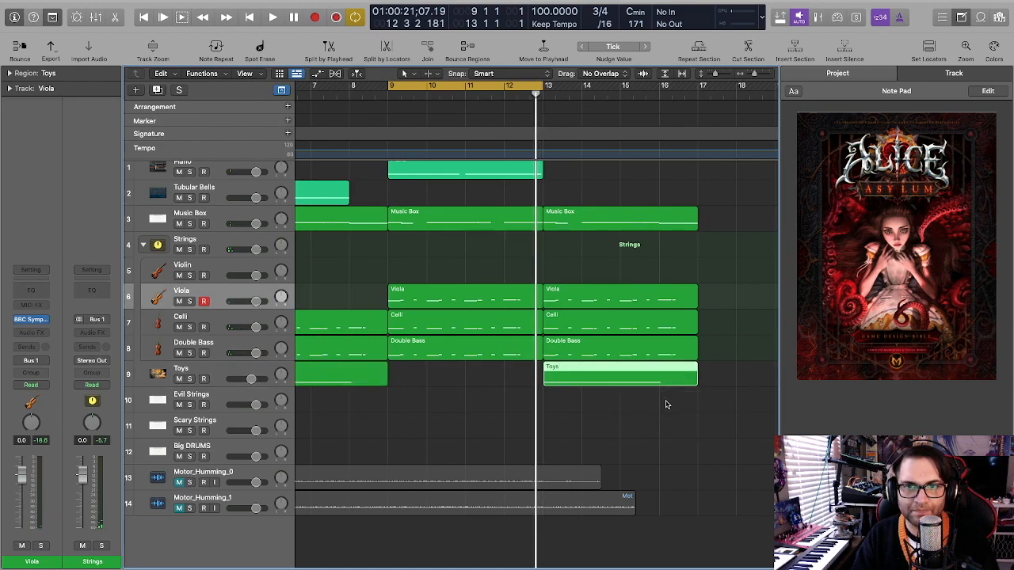
Extend the cycle range to cover bars 9 to 17 and play that section of the arrangement.
key("space")
left_click_drag(542, 87, 697, 137)
scroll(448, 246, "up", 1)
scroll(491, 249, "left", 3)
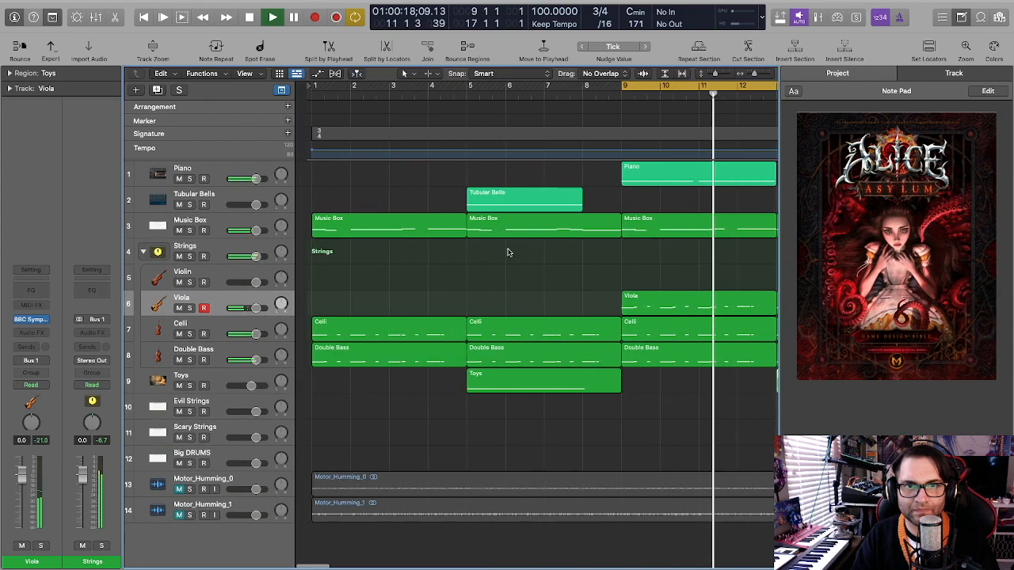
scroll(529, 237, "right", 1)
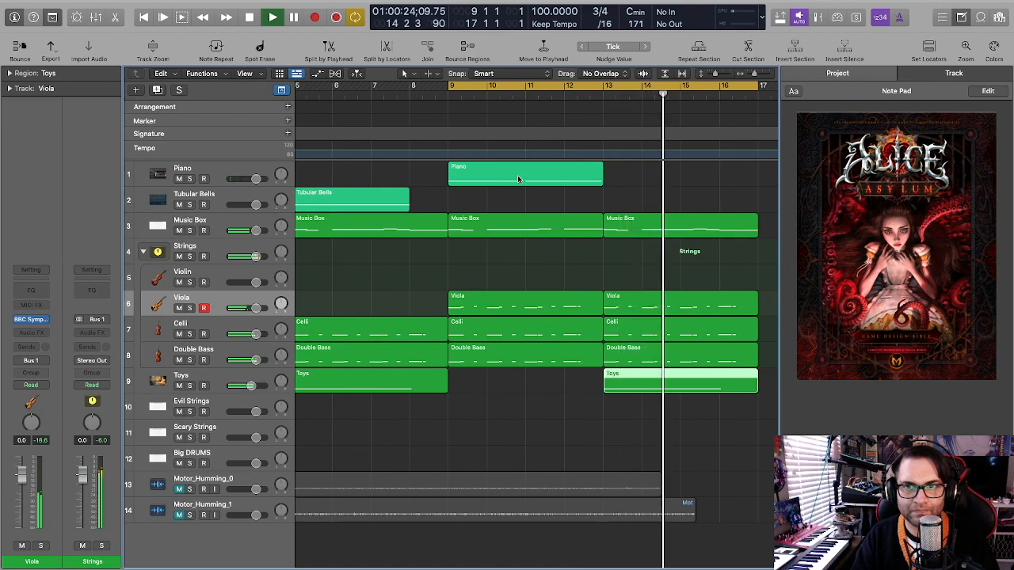
left_click(382, 427)
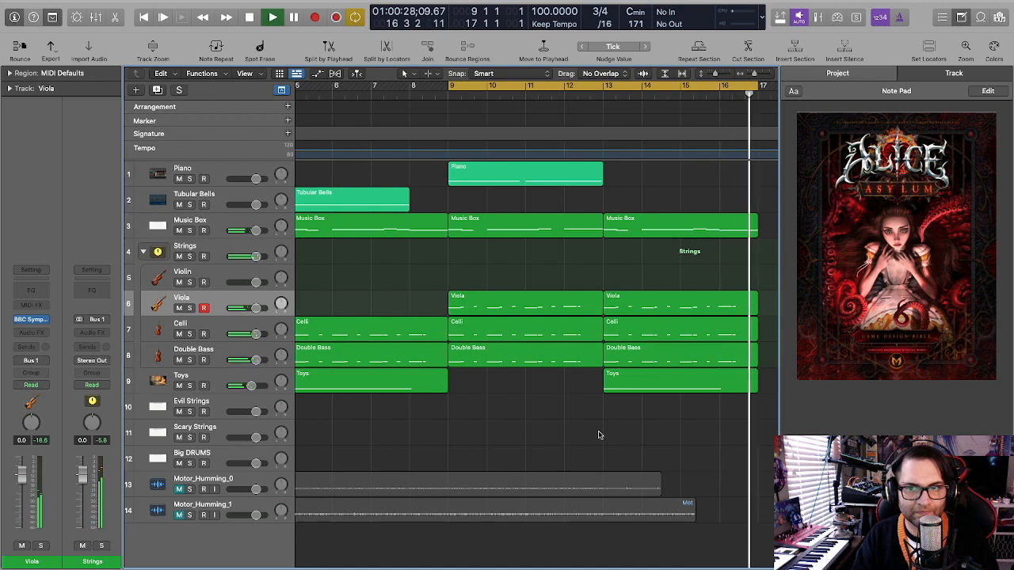
scroll(609, 252, "right", 5)
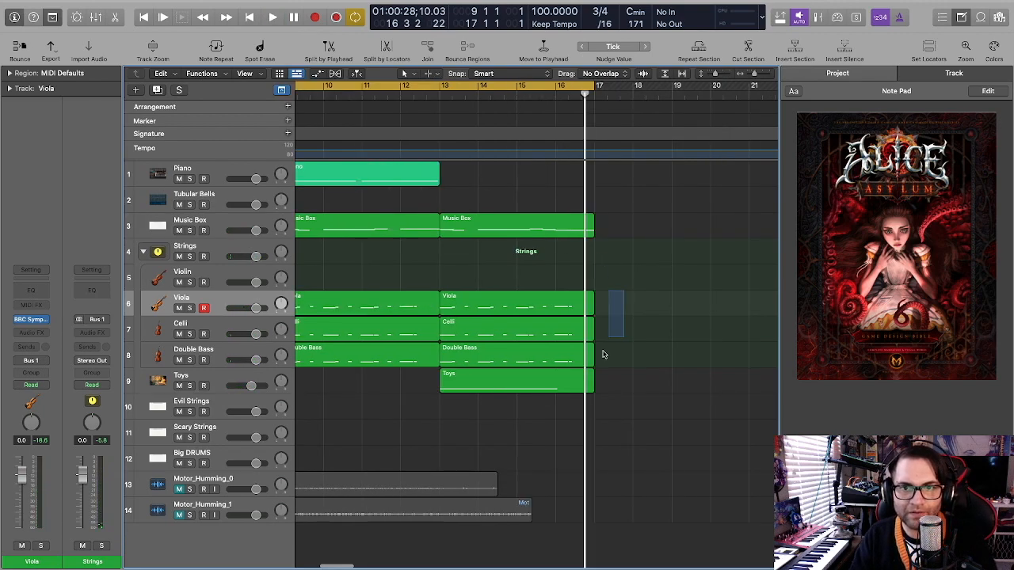
Compare the bar 16 notes of the Viola, Celli and Double Bass regions with the last Music Box note in the note editor.
left_click_drag(609, 341, 585, 367)
key("p")
scroll(669, 450, "right", 1)
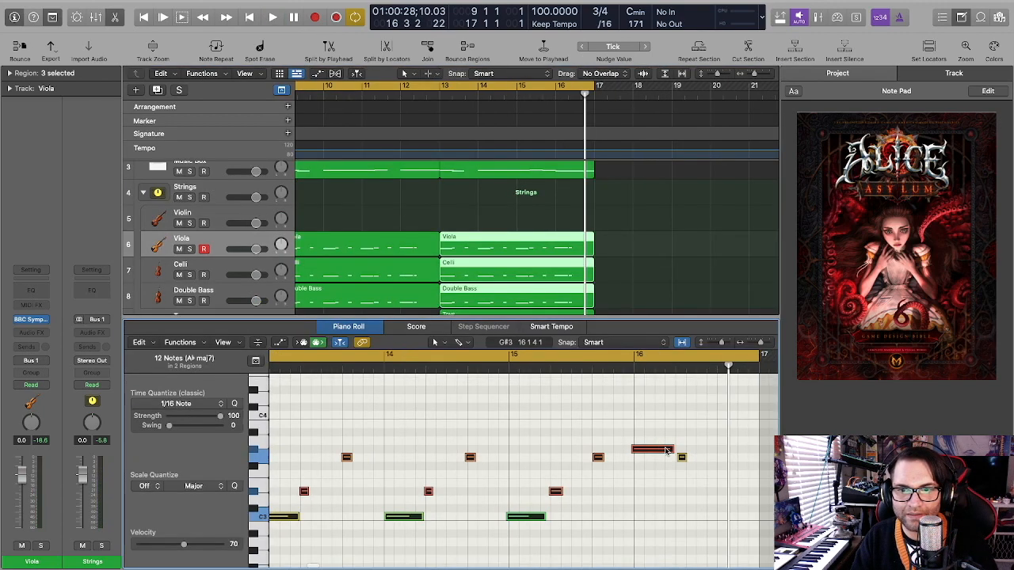
scroll(670, 450, "down", 1)
scroll(637, 269, "down", 1)
scroll(632, 201, "up", 2)
left_click(579, 184)
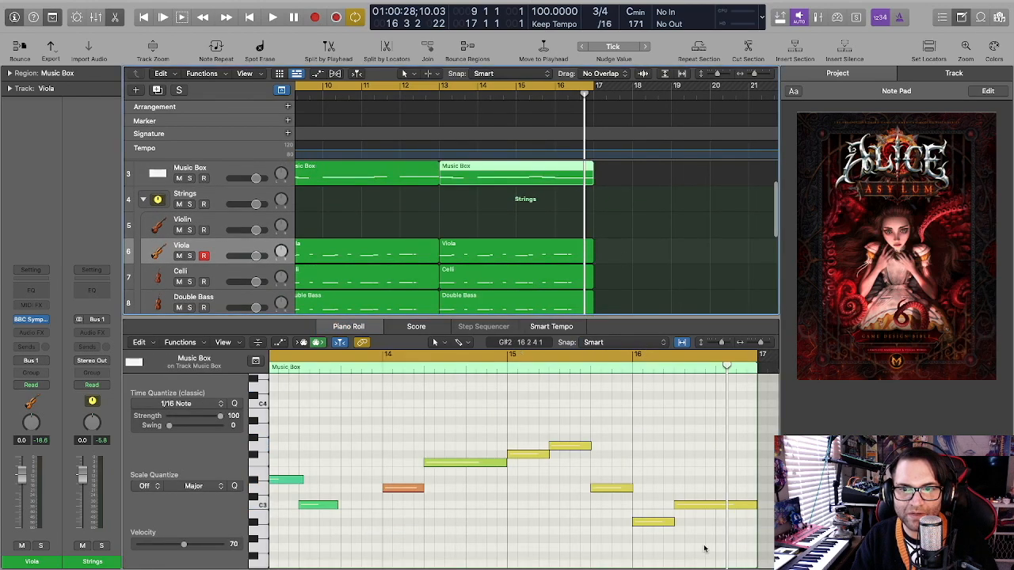
left_click(687, 507)
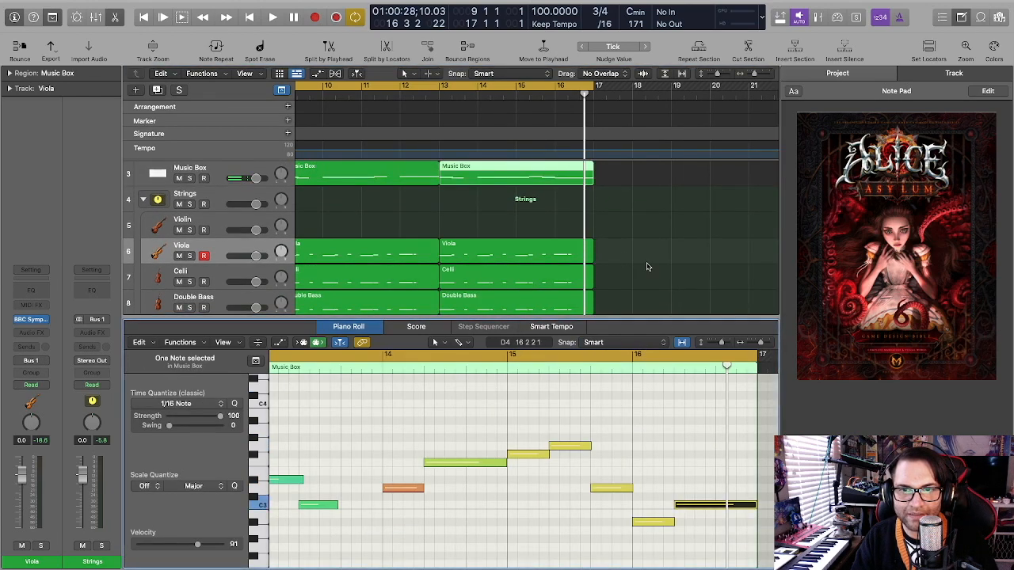
left_click_drag(617, 254, 589, 309)
key("p")
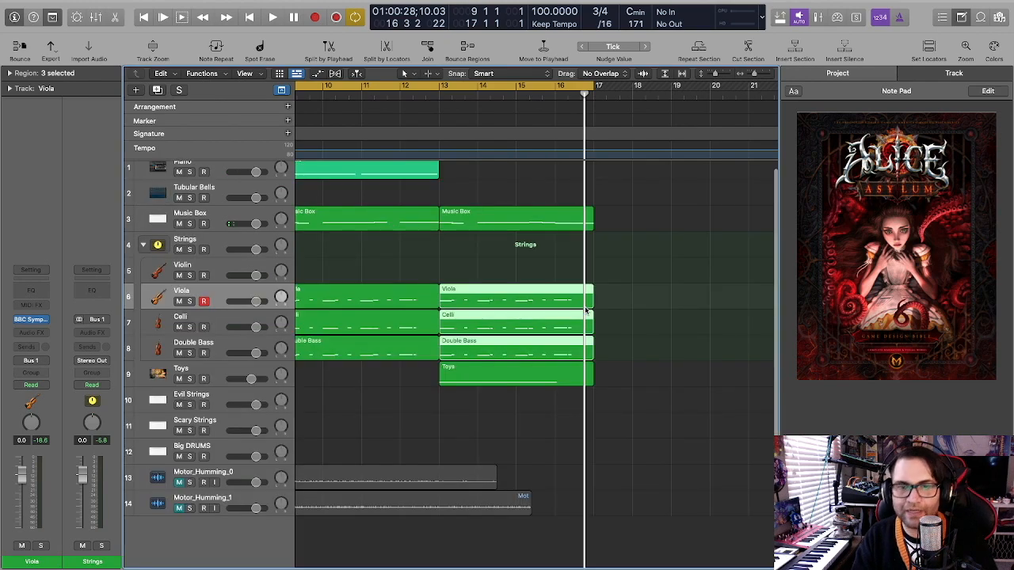
key("p")
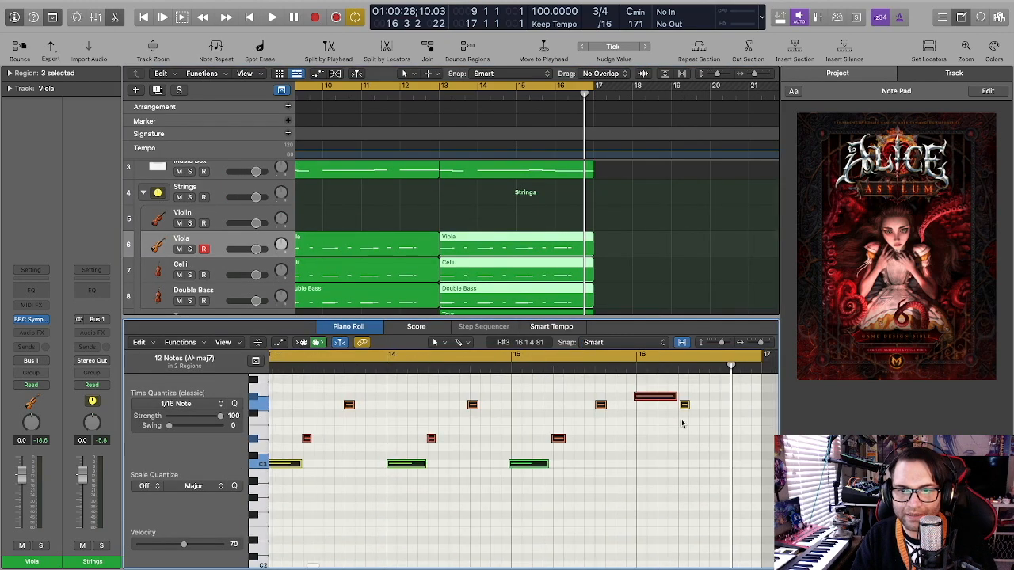
Lower the long bar 16 Viola note to D#3 and the short note after it by a semitone, and play the result.
left_click(584, 474)
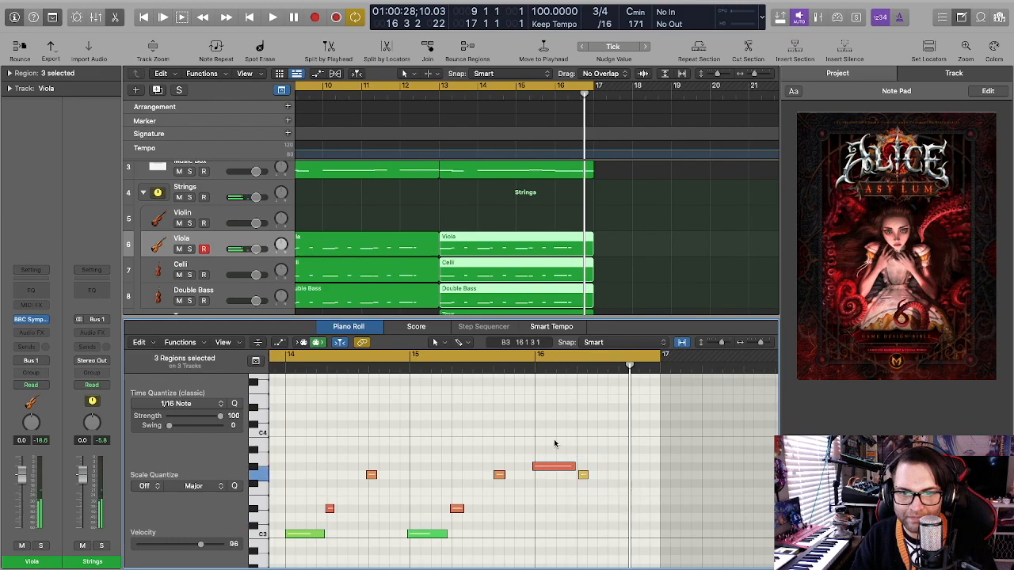
left_click(548, 468)
left_click_drag(664, 455, 697, 472)
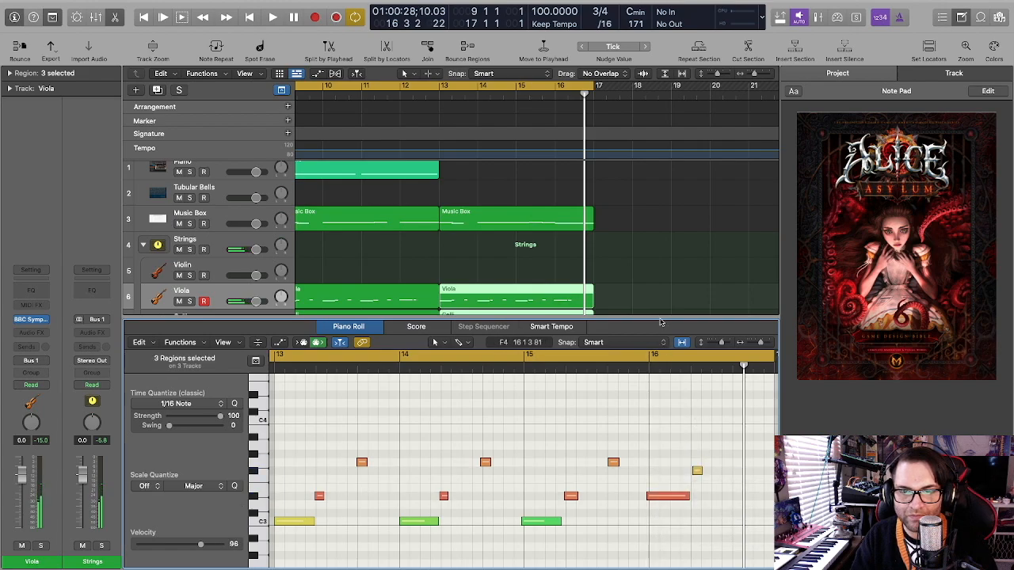
left_click(608, 359)
left_click(577, 368)
key("space")
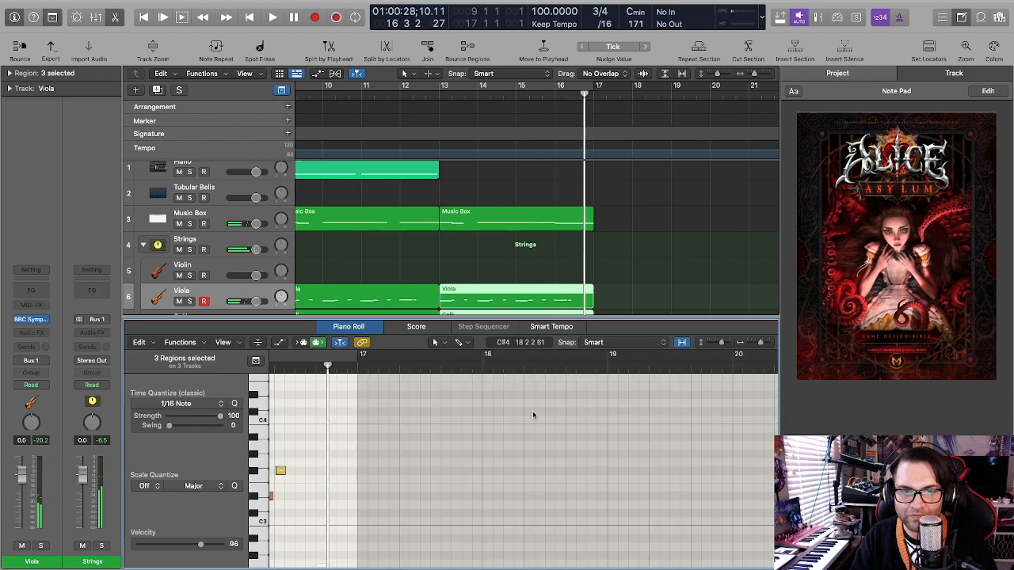
Lower the long bar 16 Viola note to A#2 and the short note after it to C3, and play the passage.
scroll(554, 415, "left", 6)
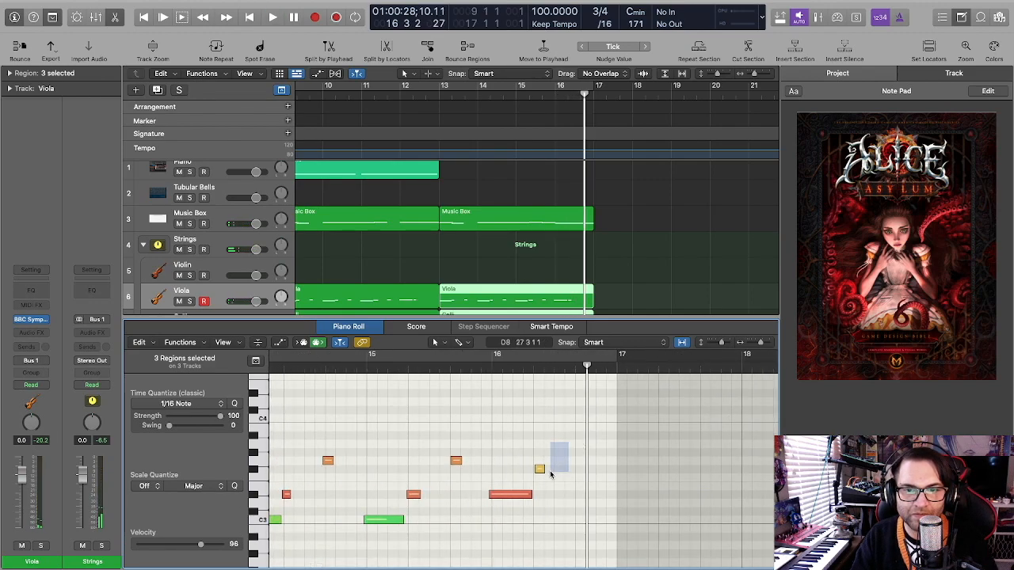
scroll(559, 471, "left", 4)
scroll(558, 471, "down", 1)
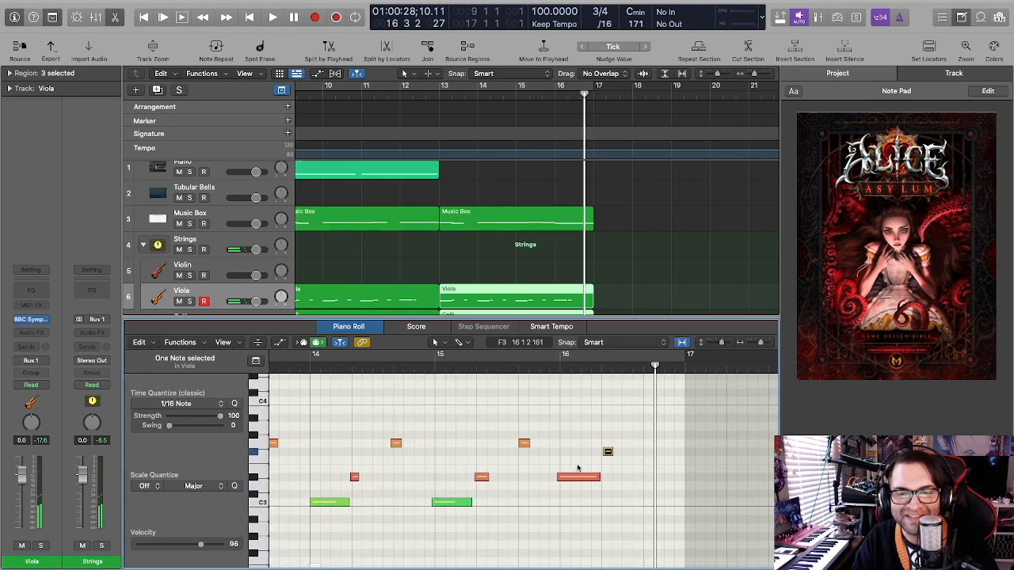
left_click_drag(574, 476, 574, 519)
left_click_drag(609, 455, 608, 504)
left_click(484, 407)
key("space")
left_click(434, 369)
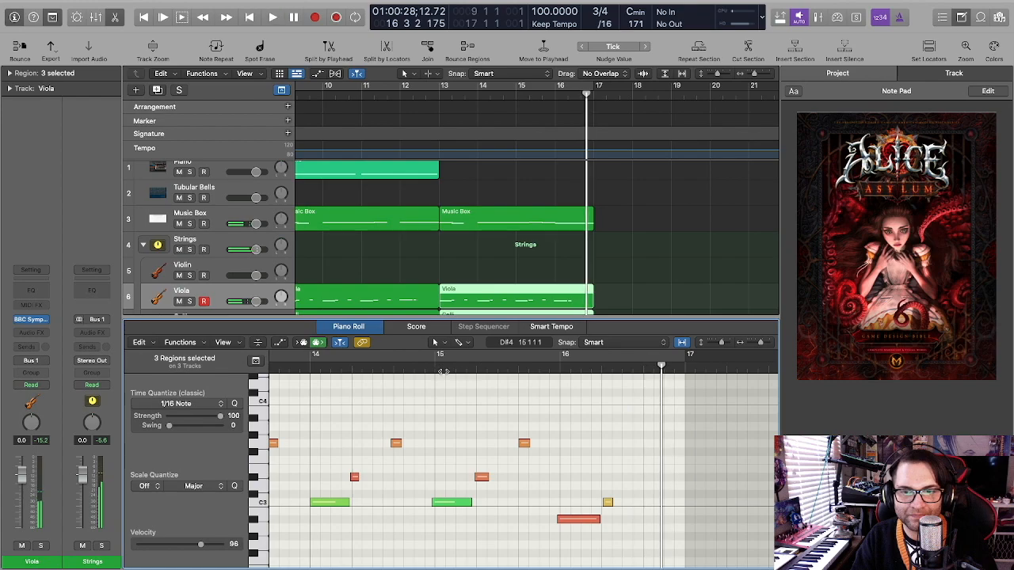
Raise the long bar 16 Viola note to D3, play the result and close the note editor.
key("space")
left_click_drag(573, 520, 566, 452)
left_click(427, 369)
key("space")
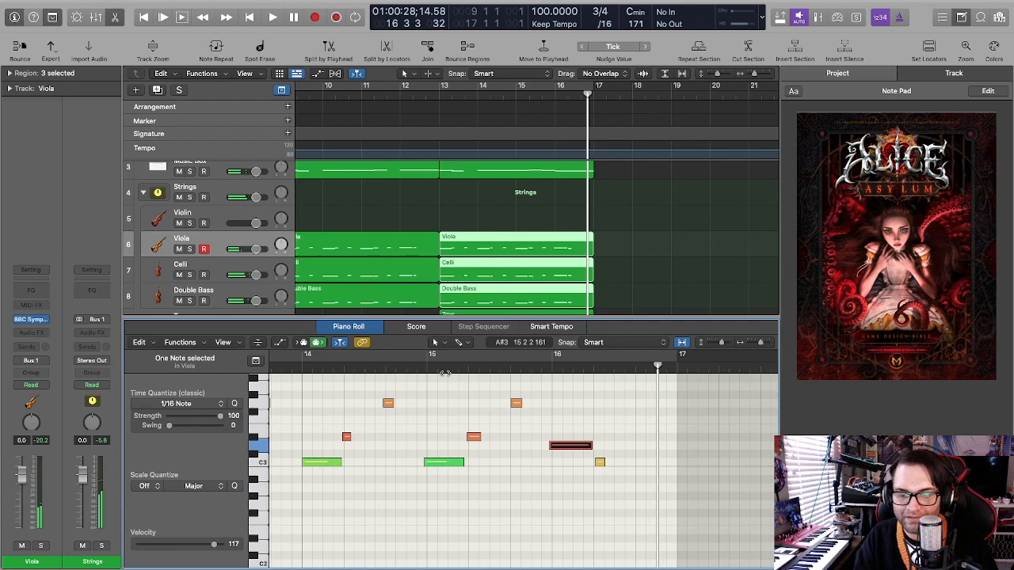
key("p")
left_click(646, 433)
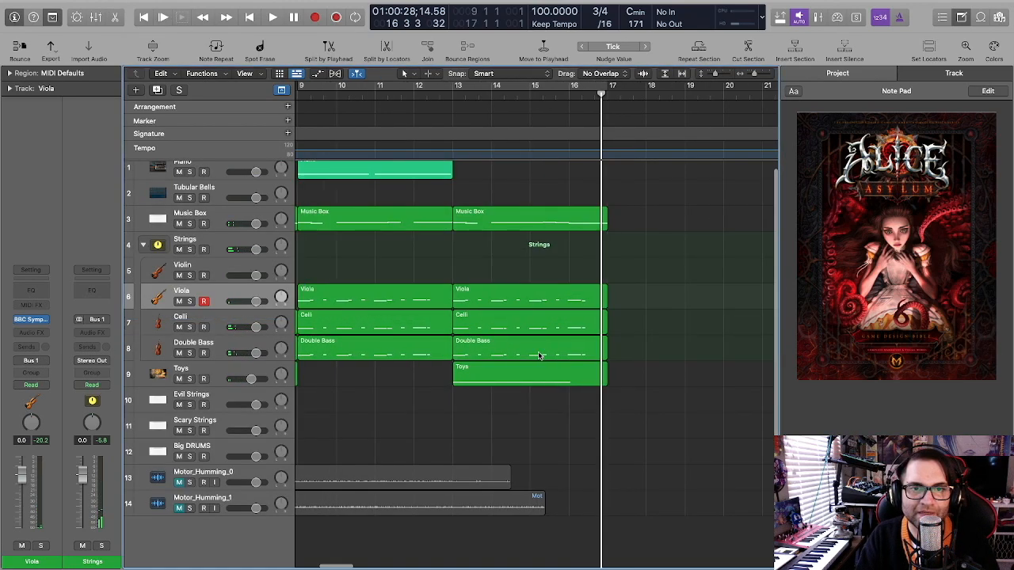
Play the arrangement from bar 5 to the end of bar 16, checking the bar 5 Celli and Double Bass notes during playback.
scroll(546, 317, "left", 10)
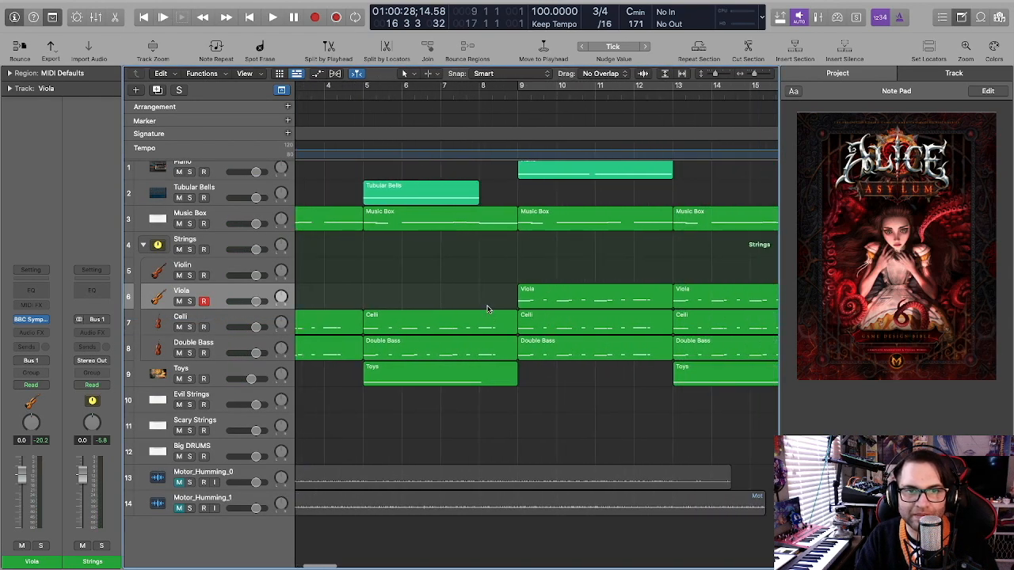
left_click(361, 96)
key("space")
left_click_drag(478, 297, 487, 351)
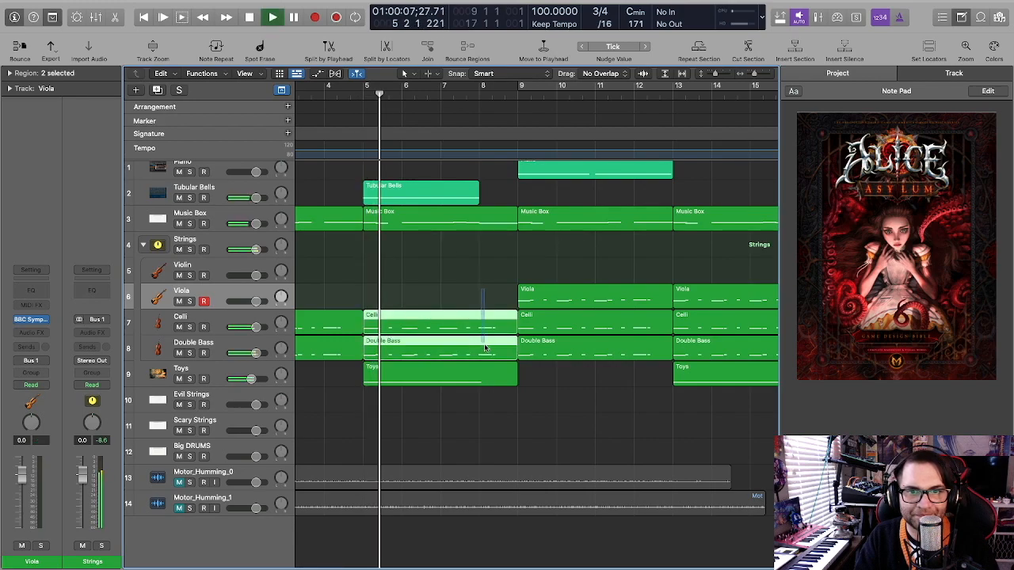
key("p")
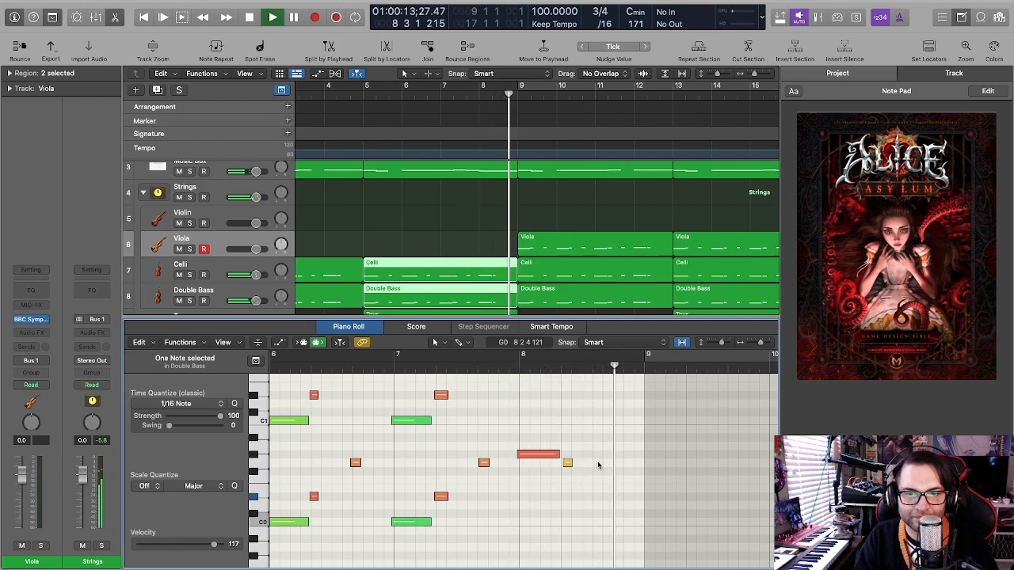
key("p")
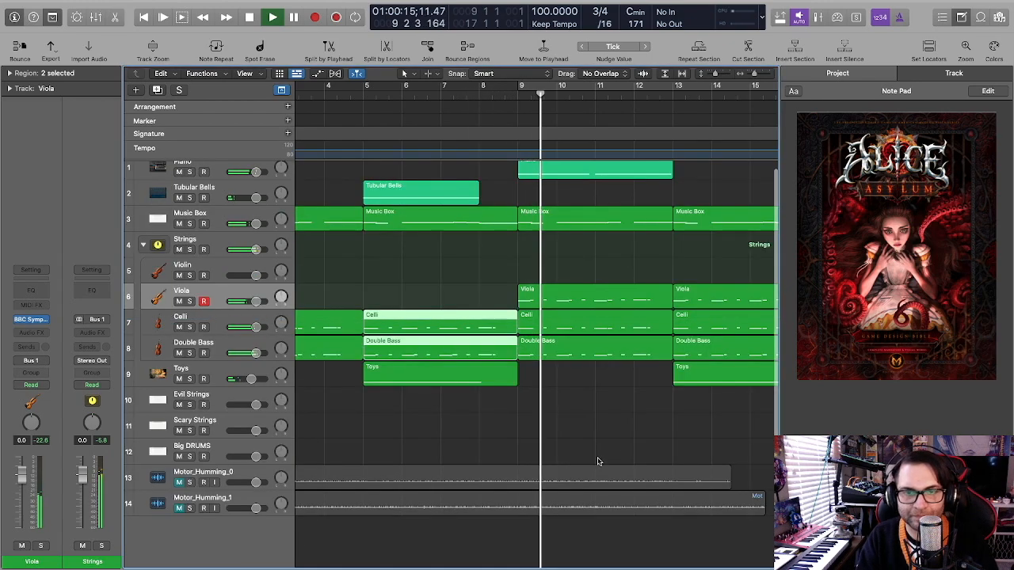
left_click(683, 439)
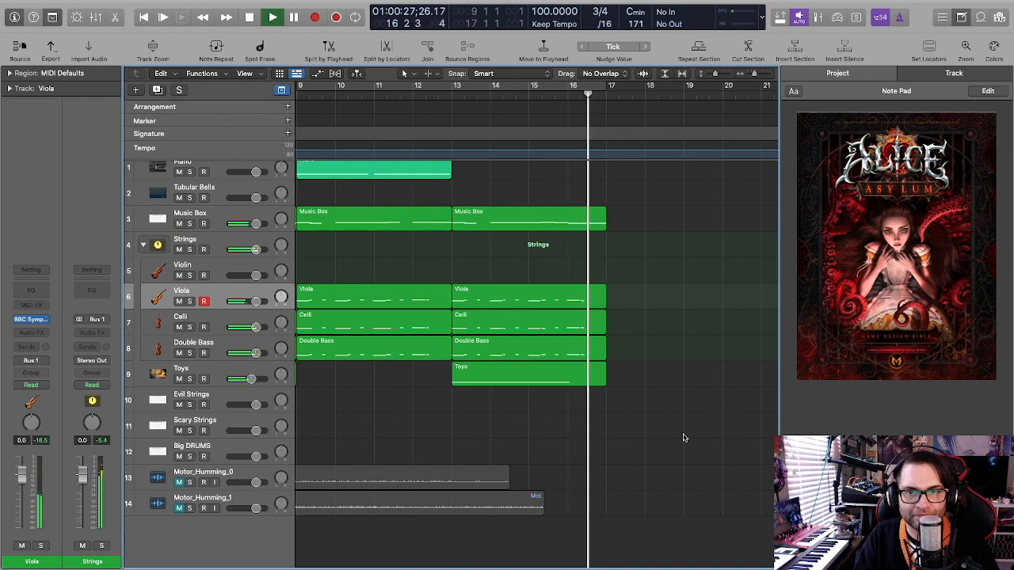
key("space")
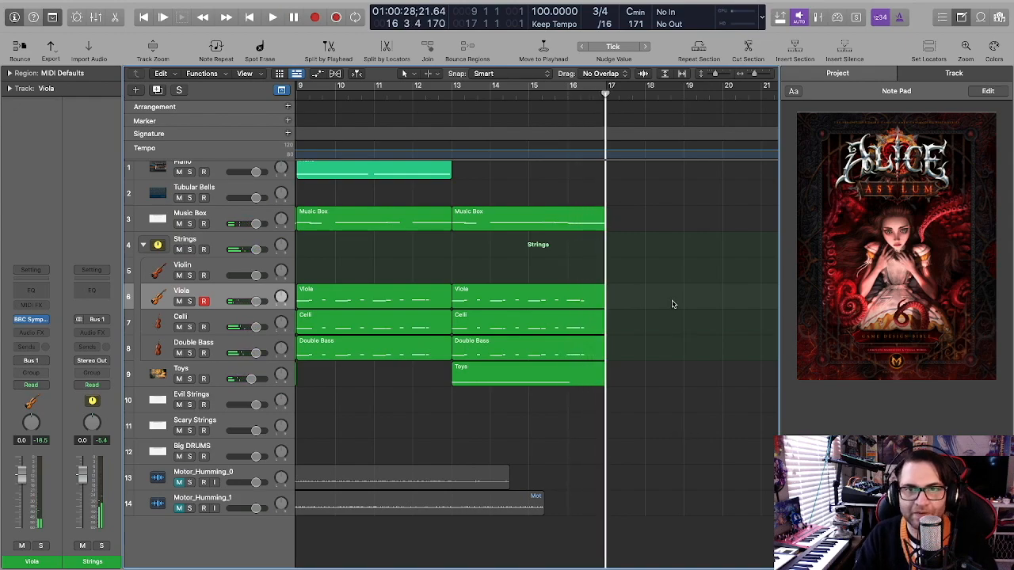
Add a 4/4 time signature at bar 17 and record a part on the Big DRUMS track over bars 17 to 20.
left_click(224, 447)
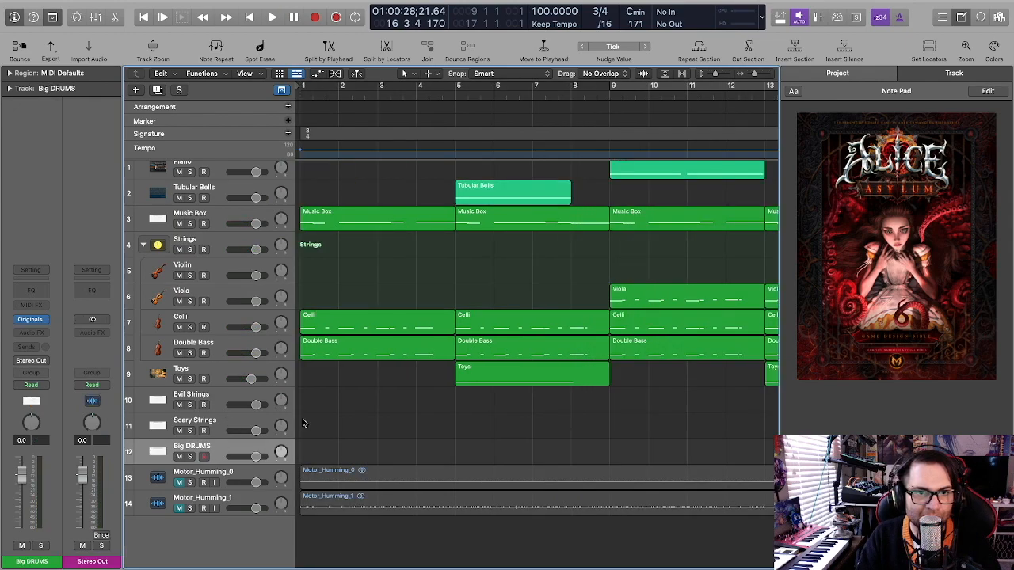
scroll(333, 410, "right", 10)
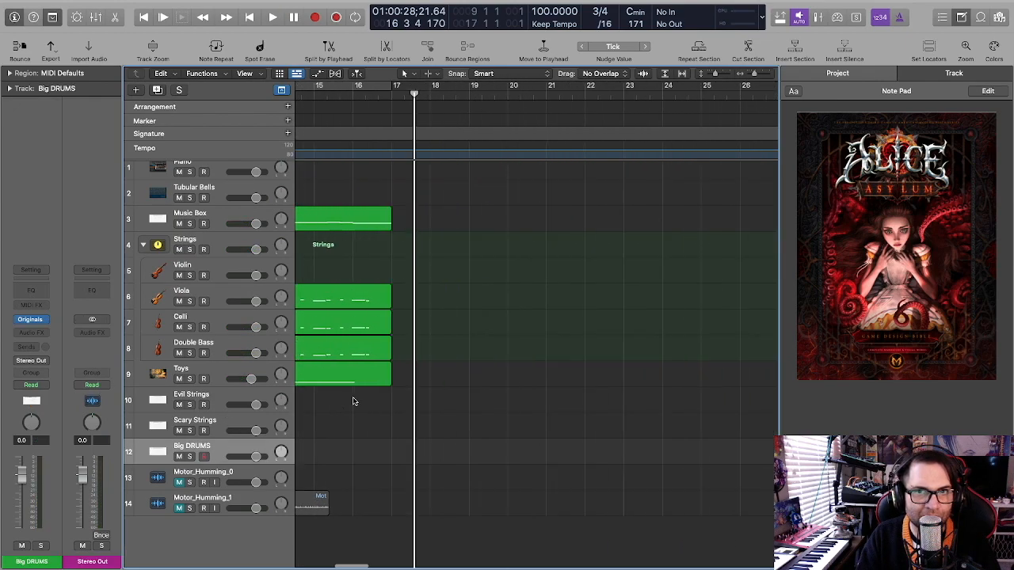
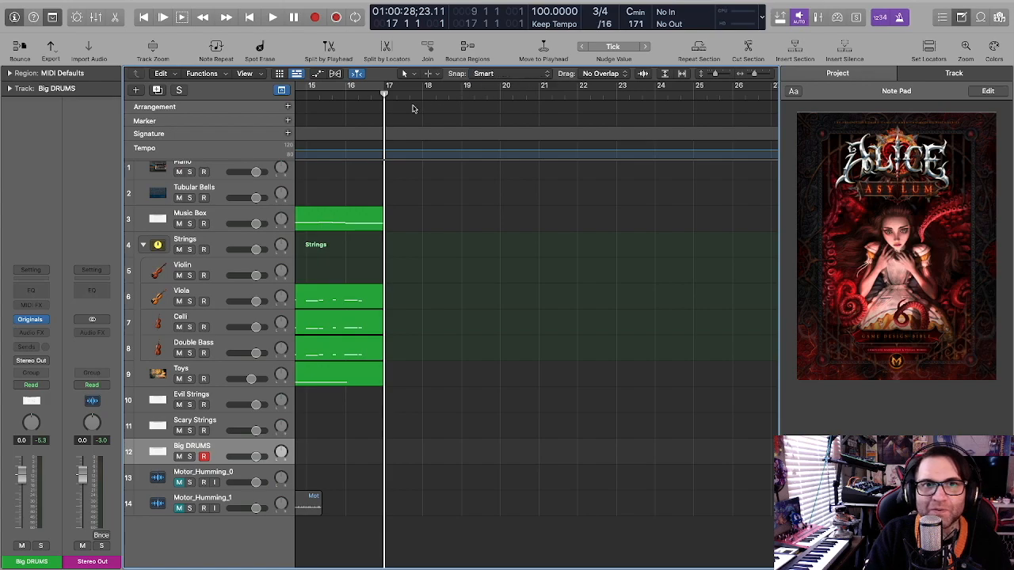
left_click(288, 135)
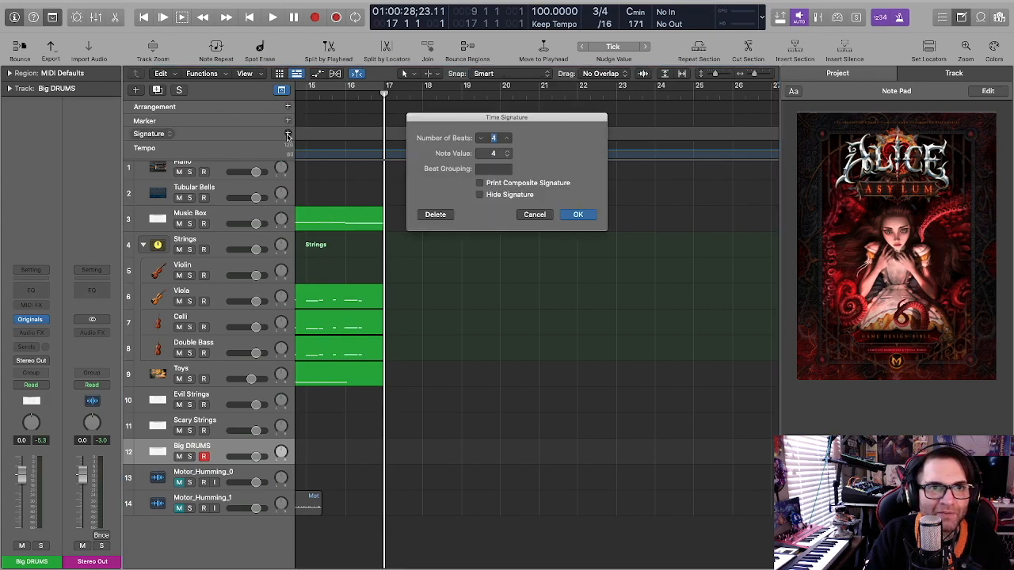
left_click(575, 215)
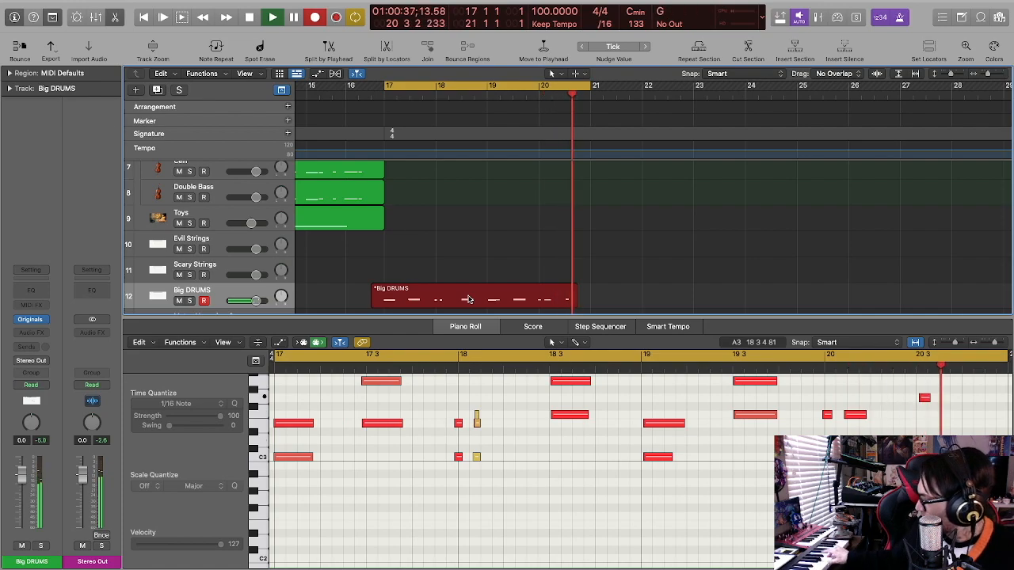
key("space")
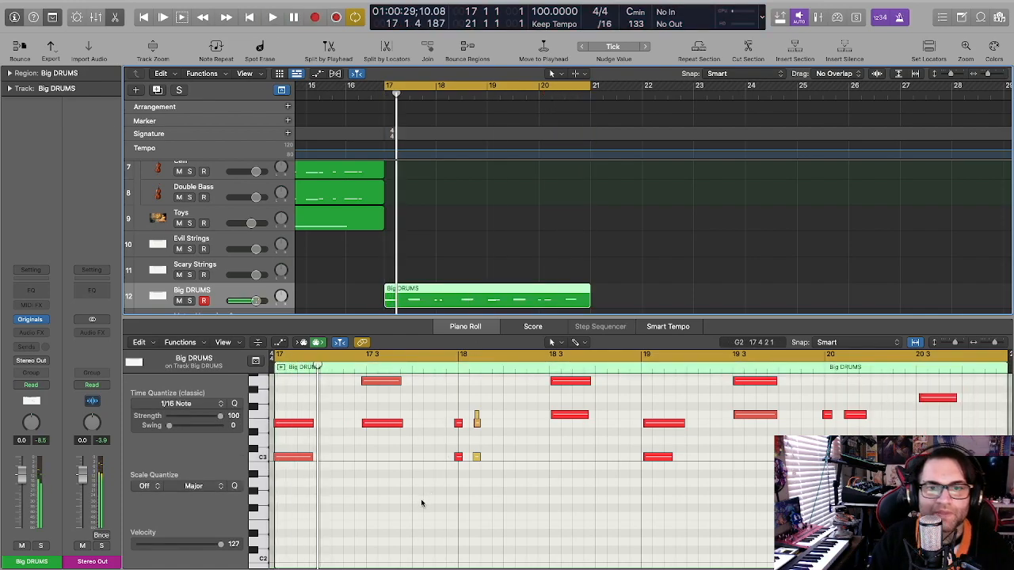
Lengthen the four short Big DRUMS notes at the start of bar 18 and shift the two bar 17 beat 3 notes slightly later.
scroll(372, 472, "up", 3)
left_click_drag(314, 436, 303, 558)
scroll(426, 518, "up", 1)
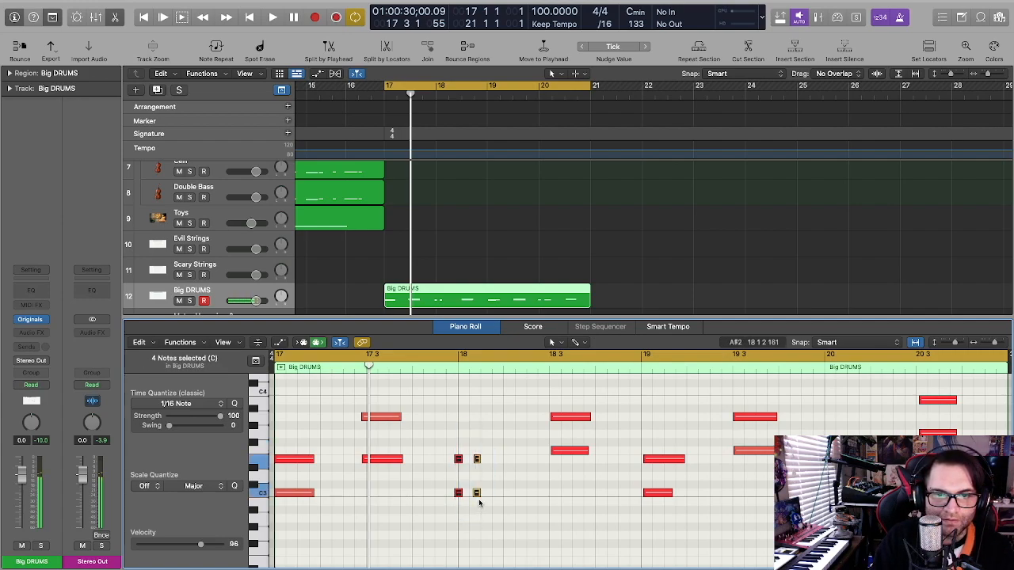
left_click_drag(478, 493, 488, 493)
left_click(654, 513)
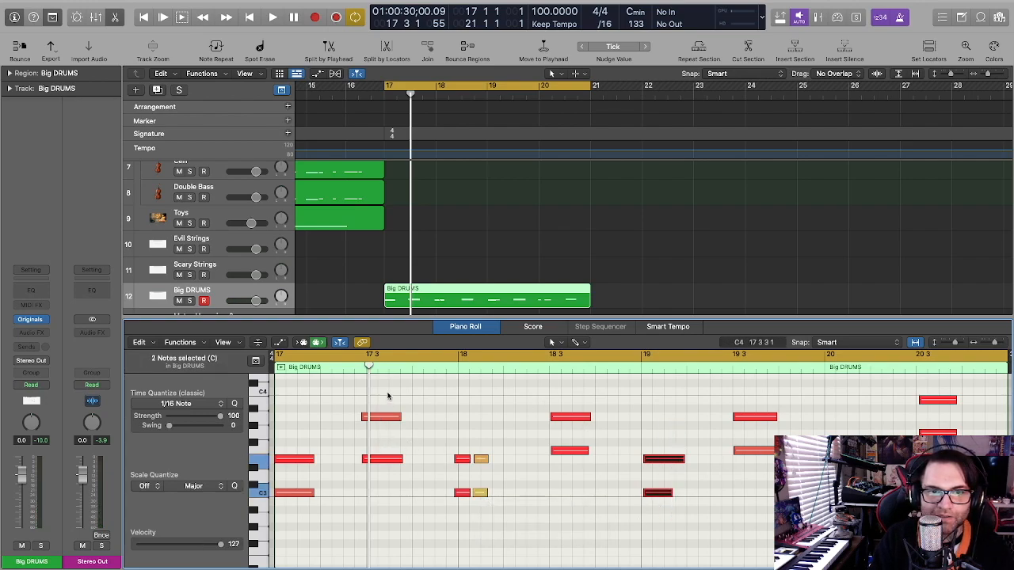
left_click_drag(376, 463, 379, 463)
left_click(407, 485)
Duplicate drum notes to add G3 at bar 18 beat 3 and D3 and G3 at bar 19 beat 3, and play the region.
left_click_drag(567, 452, 567, 437)
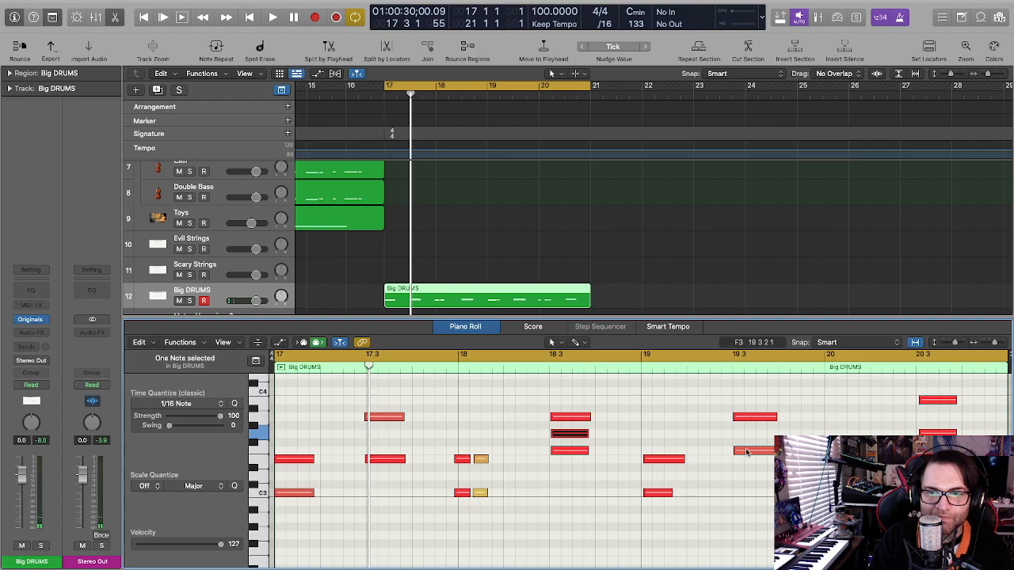
left_click_drag(747, 452, 745, 481)
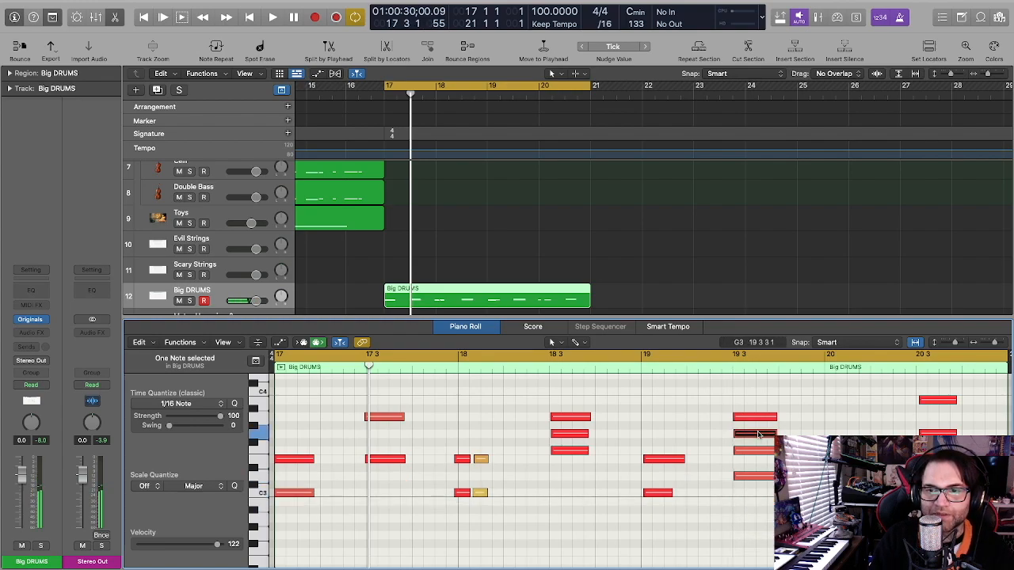
left_click_drag(756, 438, 938, 420)
key("space")
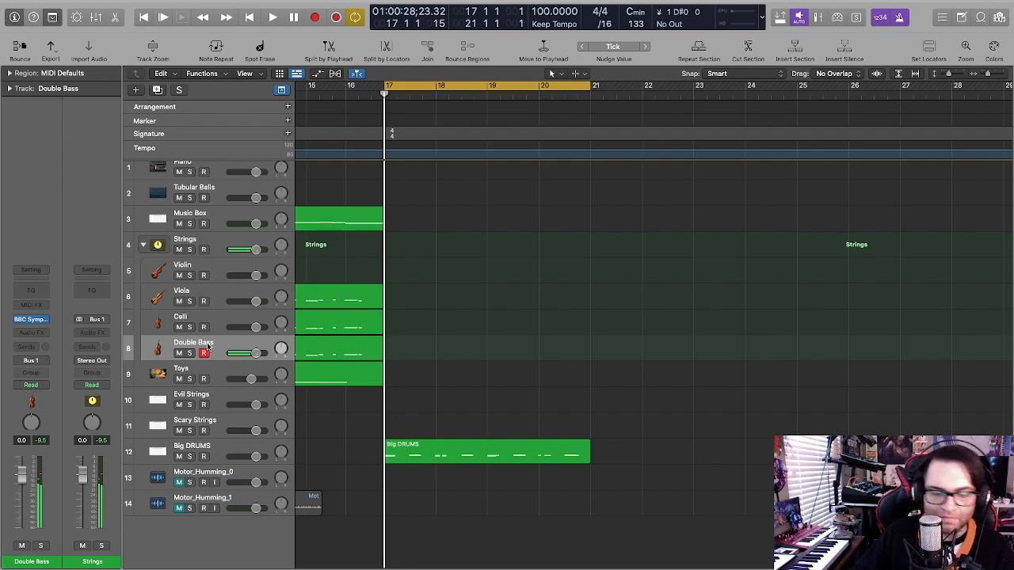
Record a Double Bass part over bars 17 and 18 and shift its first two notes to start exactly on bar 17.
key("r")
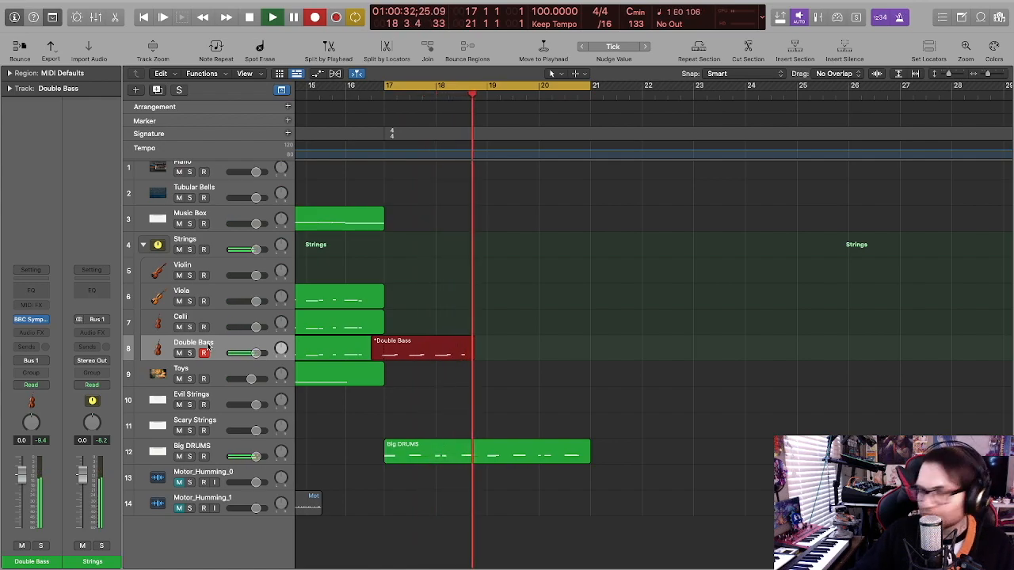
key("space")
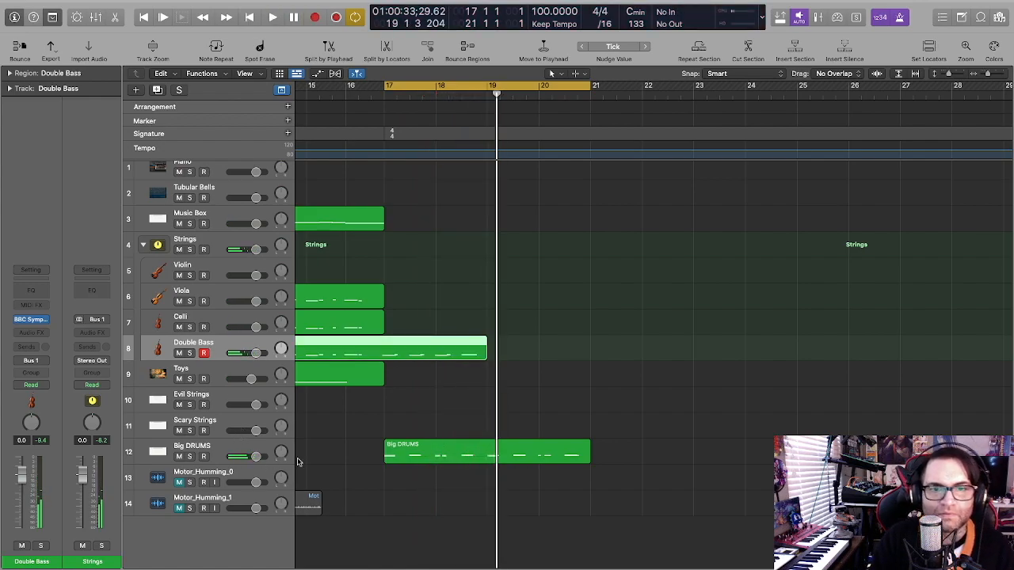
double_click(397, 354)
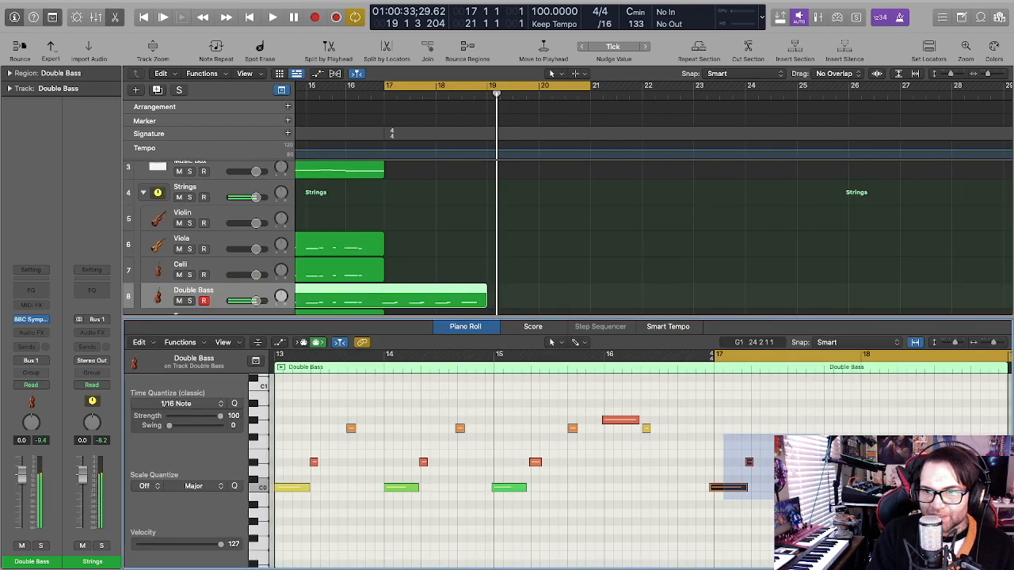
left_click_drag(797, 474, 800, 478)
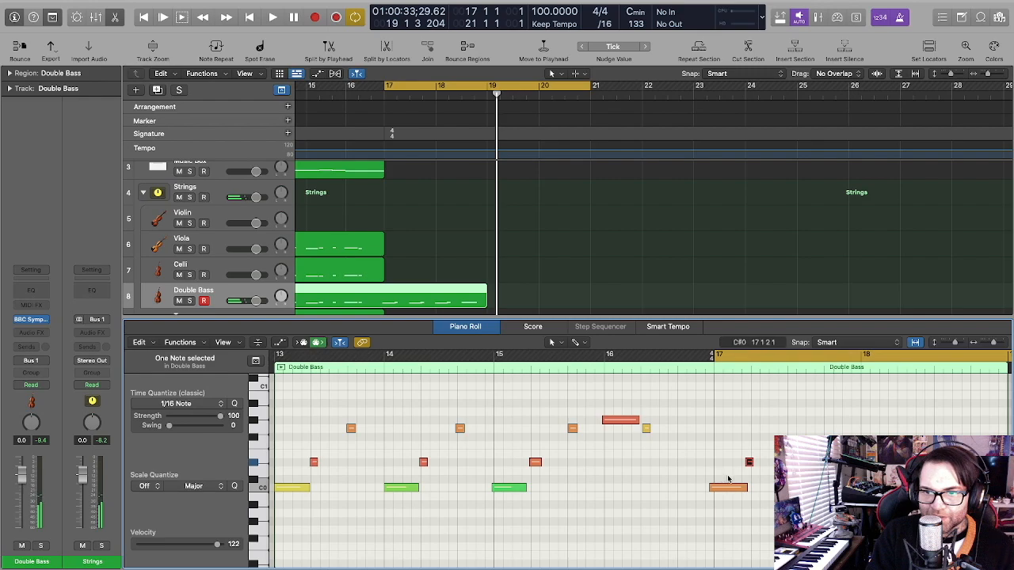
left_click_drag(724, 491, 730, 492)
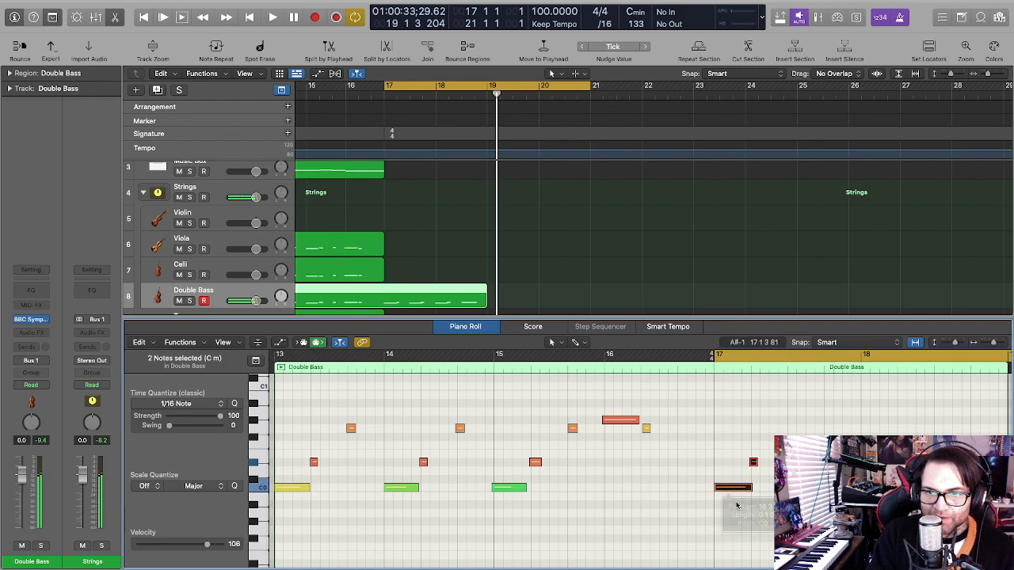
left_click(736, 506)
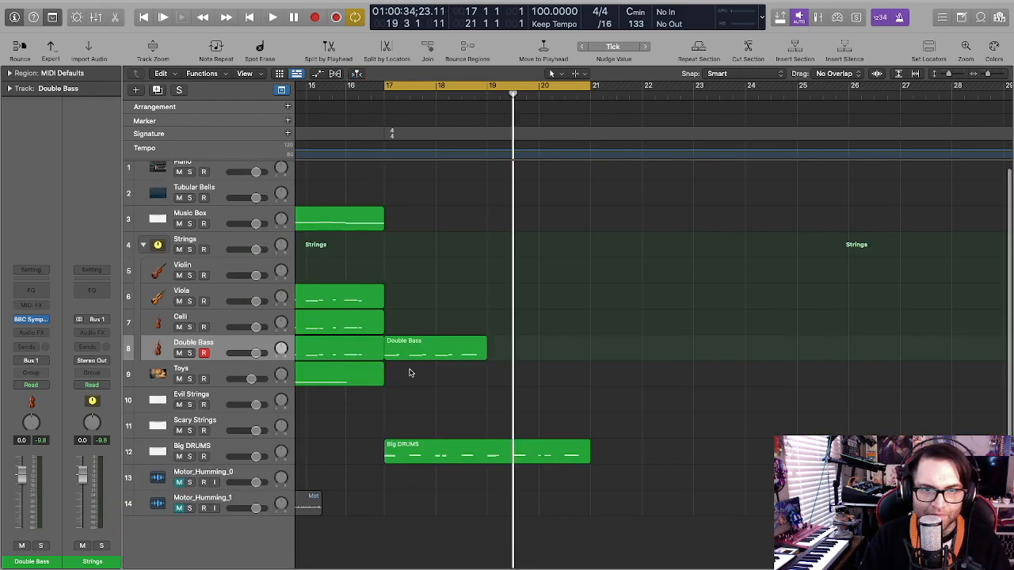
Repeat the Double Bass part to fill bars 17 to 20 as one region and copy it to the Celli track.
mouse_move(419, 354)
left_mouse_down()
mouse_move(522, 363)
mouse_move(472, 361)
left_mouse_up()
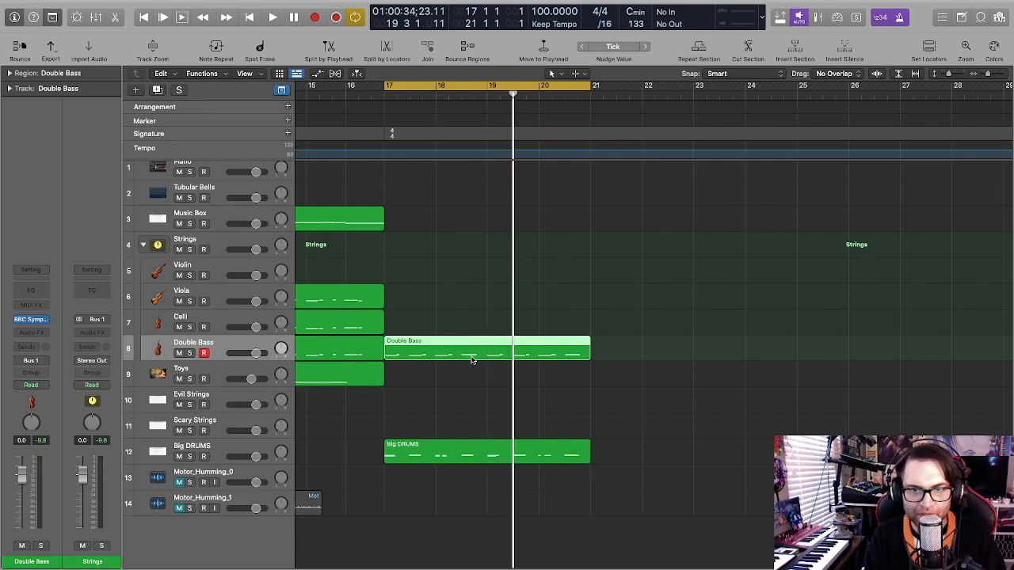
left_click(457, 390)
left_click_drag(447, 351, 447, 334)
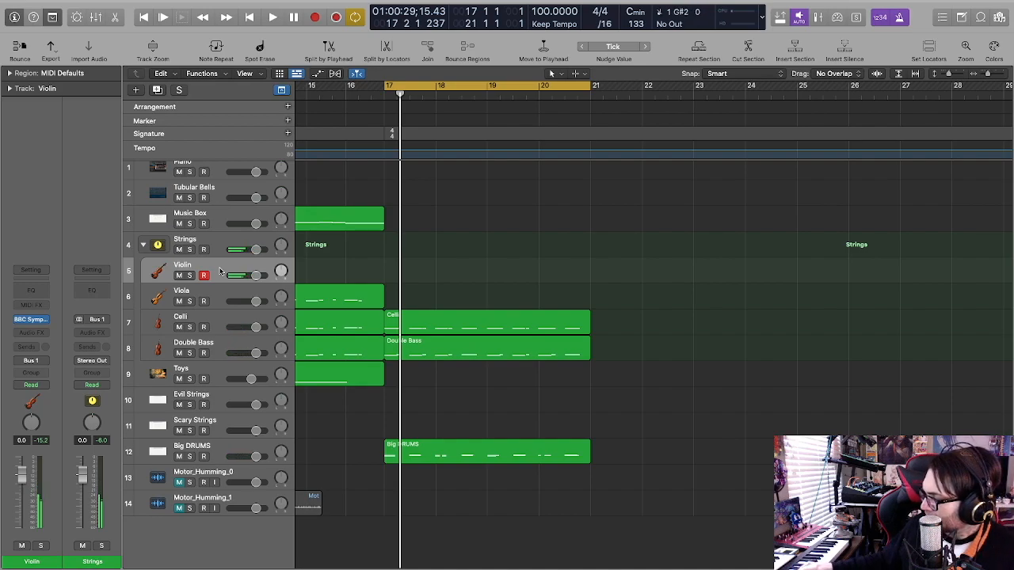
Record a Violin part over bars 17 and 18, copy its region to bars 19 and 20, and play it back.
key("r")
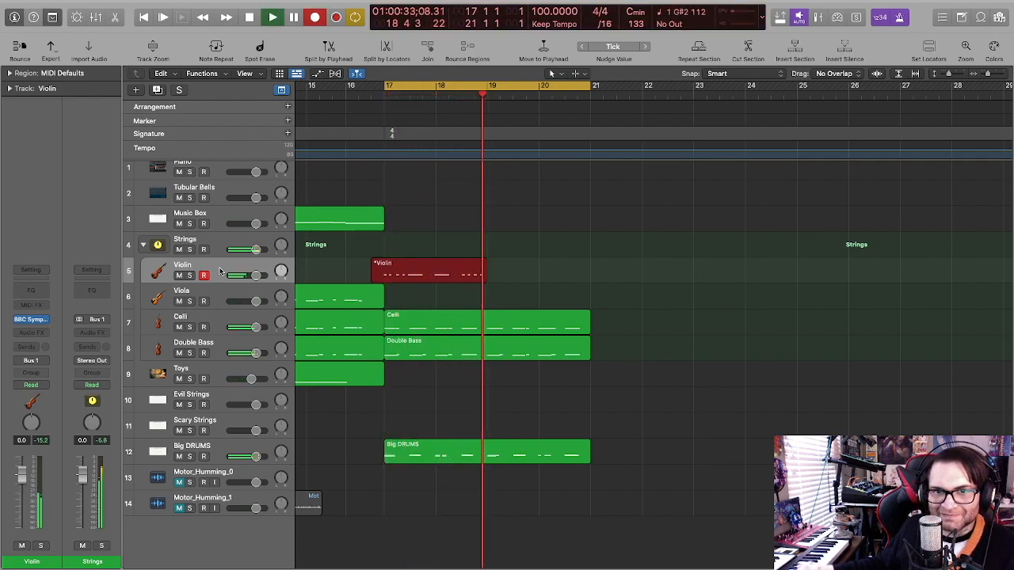
key("space")
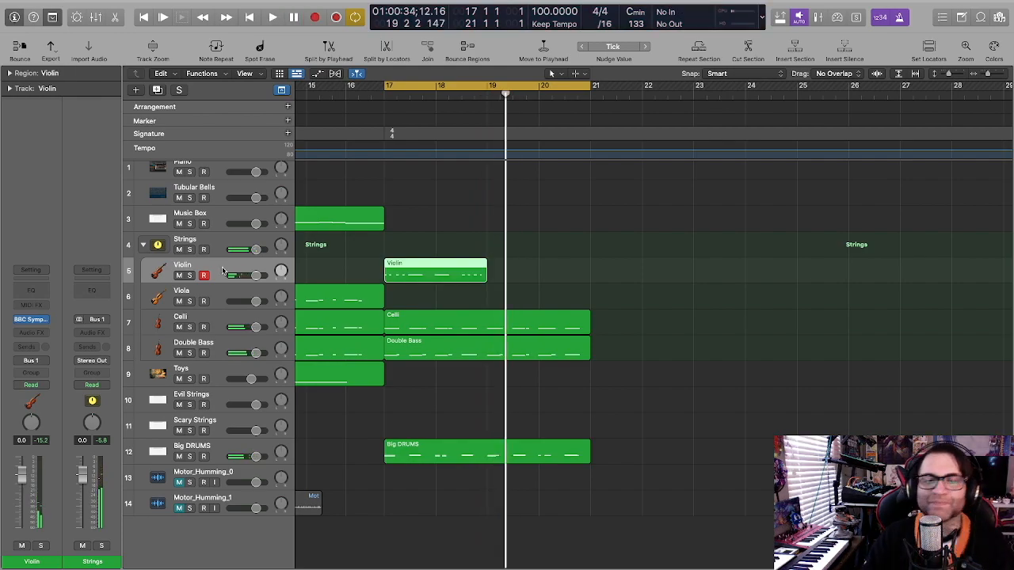
left_click_drag(426, 281, 527, 299)
key("space")
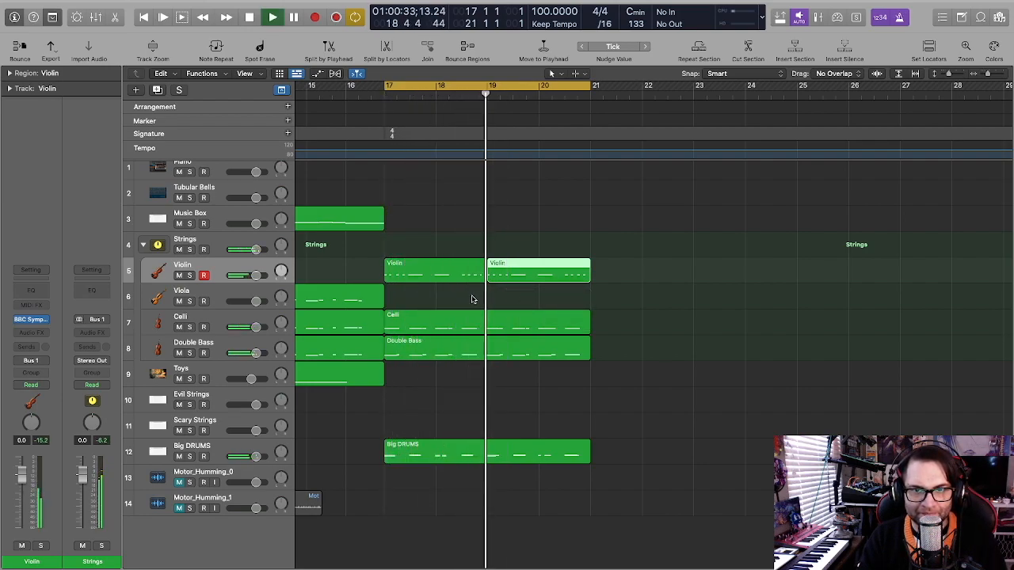
Move both Violin regions at bars 17 to 20 to the Viola track and select all their notes in the Piano Roll.
left_click_drag(472, 296, 507, 281)
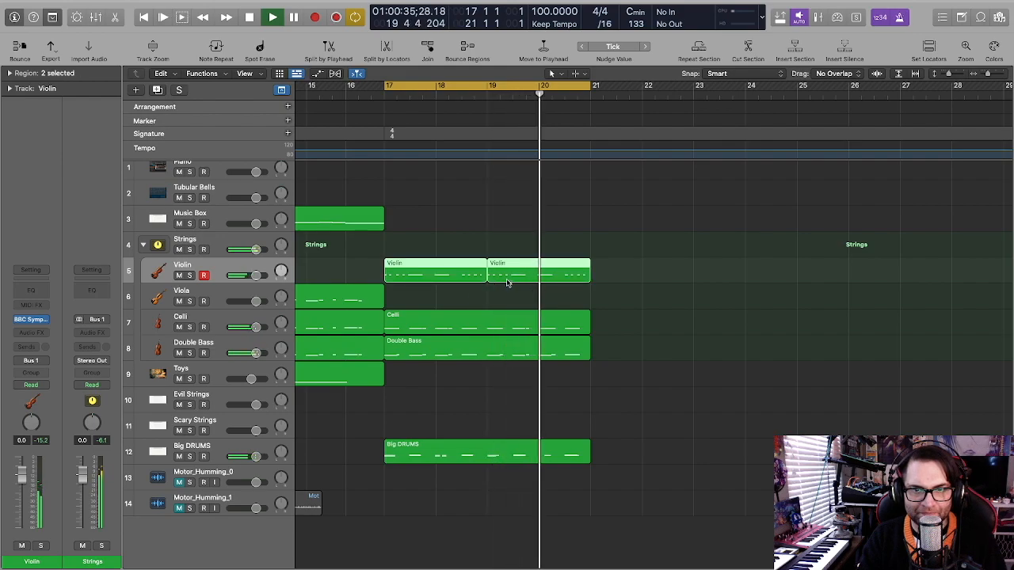
left_click_drag(447, 282, 489, 298)
double_click(454, 296)
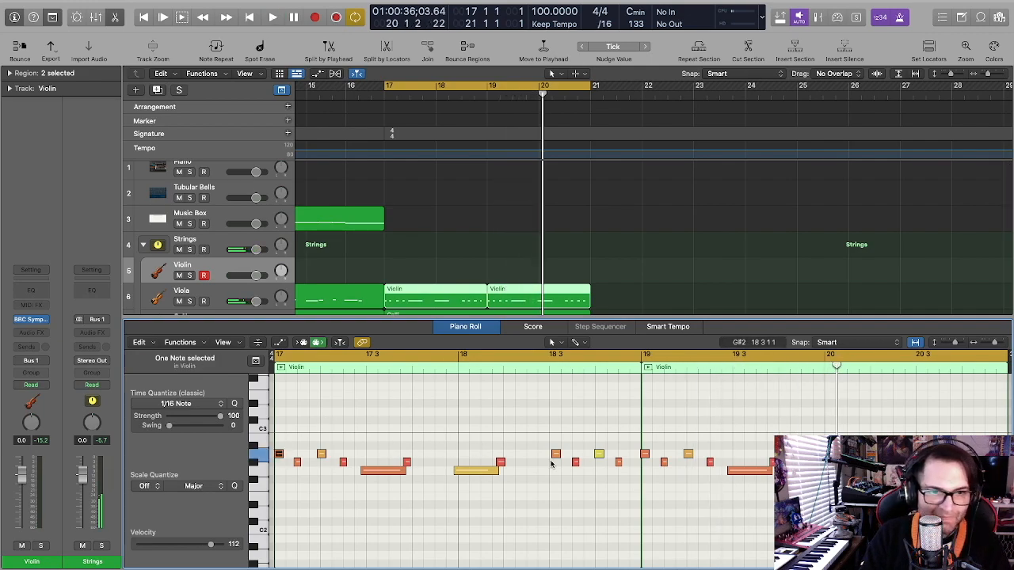
key("space")
key("super+a")
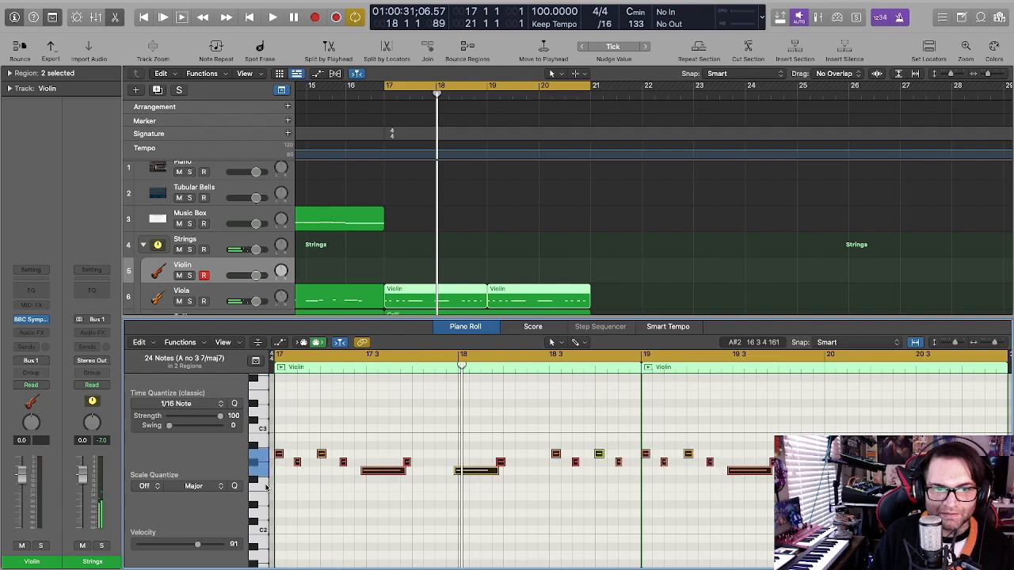
key("p")
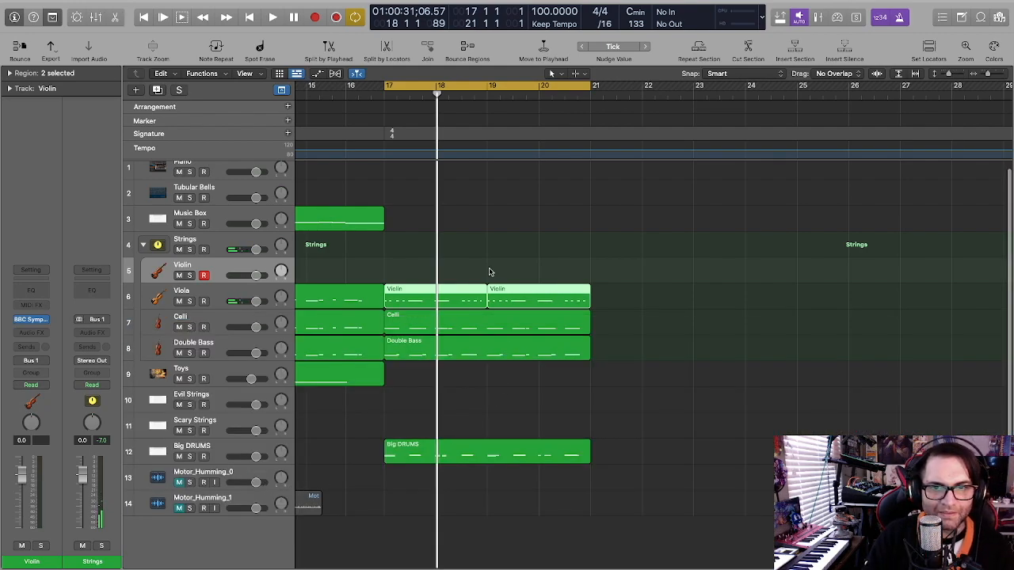
Duplicate the bars 17 to 20 section to bar 21 with the riff on Violin and Viola, and delete the Viola regions over bars 17 to 20.
left_click_drag(459, 295, 508, 293)
right_click(509, 293)
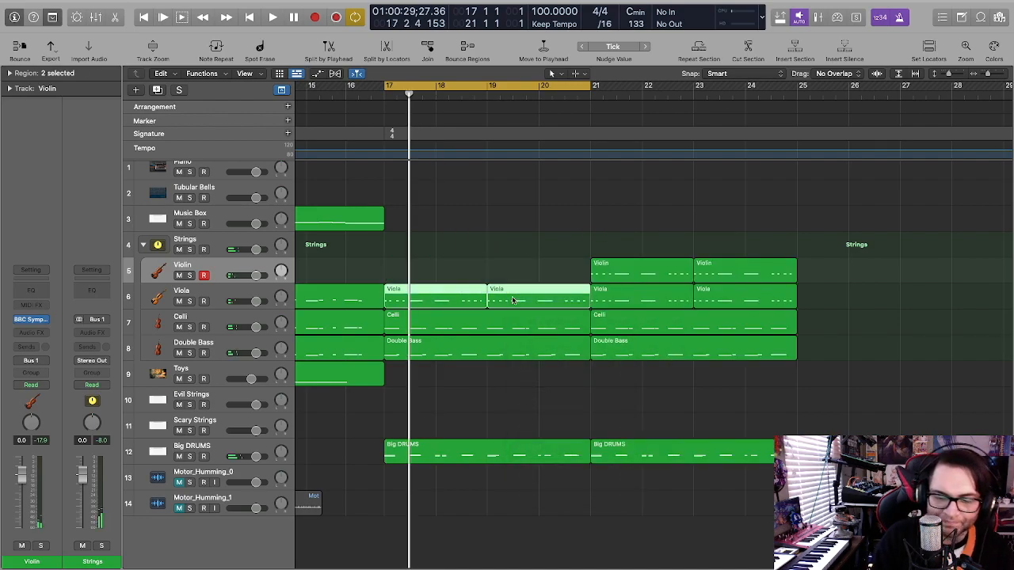
key("Delete")
key("space")
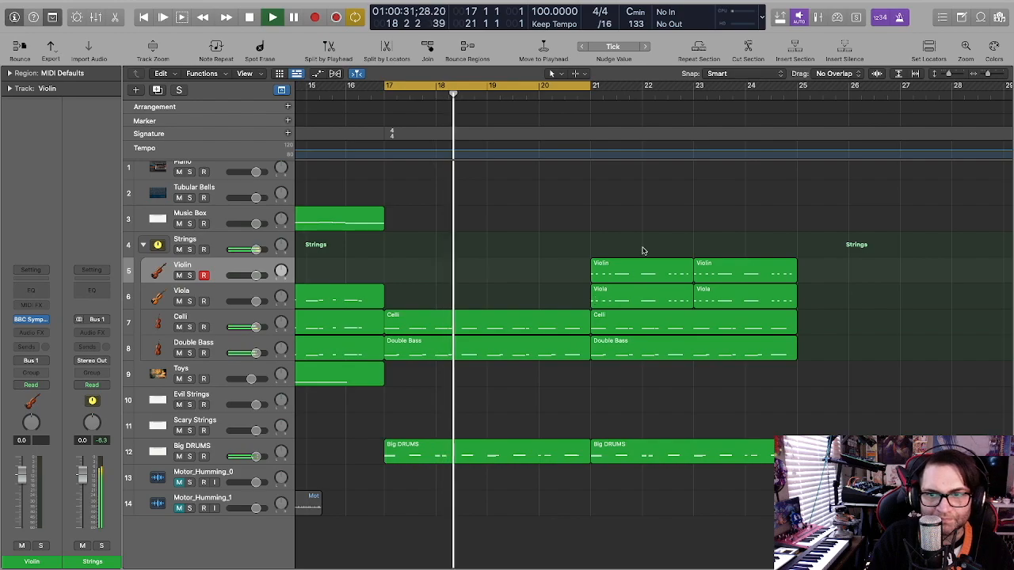
Delete the Violin region over bars 21 and 22, and copy bars 21 to 24 to bar 25, filling the Violin gap at bars 25 and 26.
left_click(651, 269)
key("Delete")
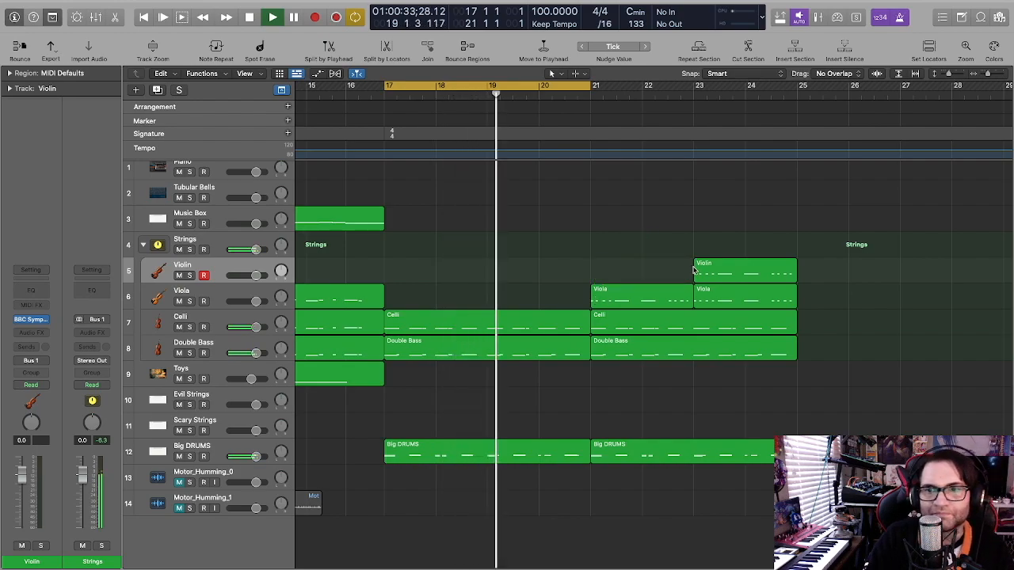
left_click_drag(895, 245, 836, 459)
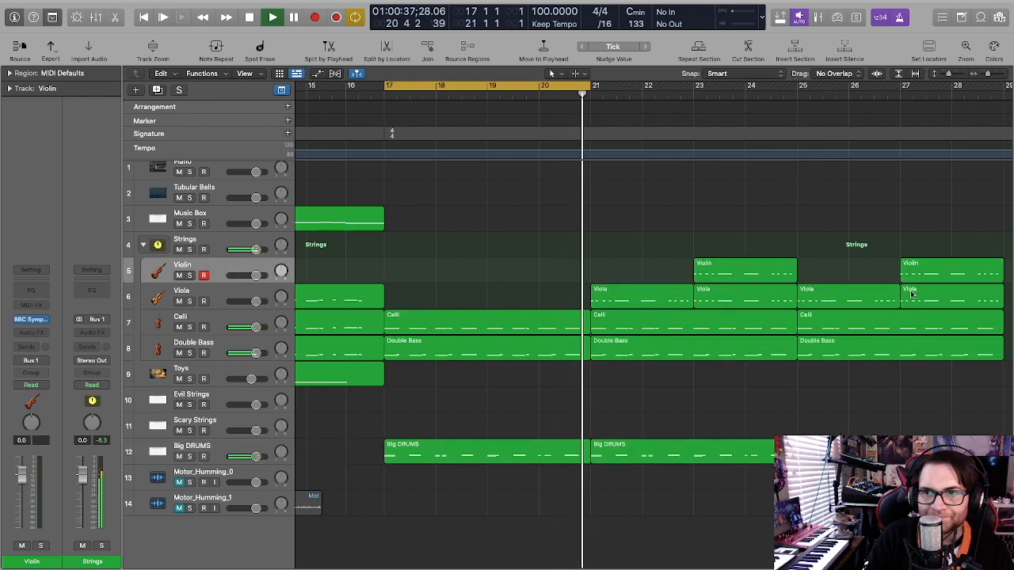
left_click_drag(741, 274, 843, 277)
Set the cycle range around all regions from the start of bar 17 to the end of bar 28.
left_click(927, 58)
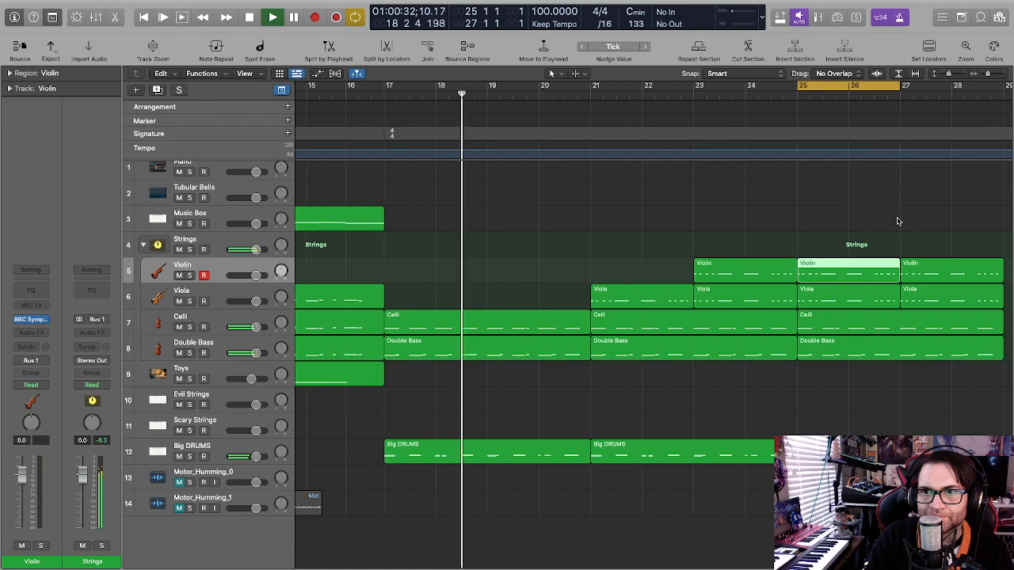
left_click_drag(938, 225, 433, 459)
left_click(433, 459)
left_click_drag(441, 285, 838, 456)
left_click(930, 51)
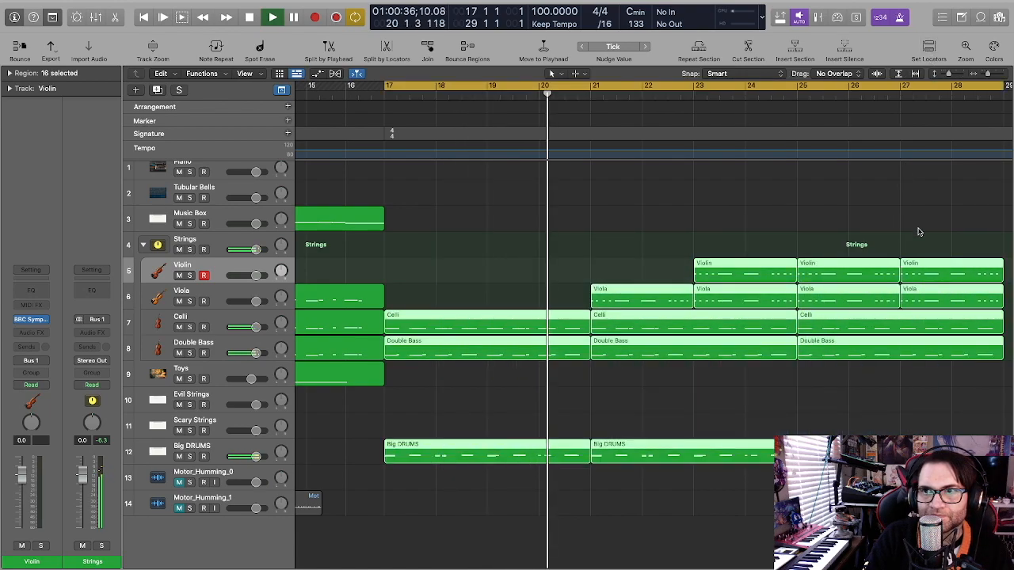
left_click(919, 233)
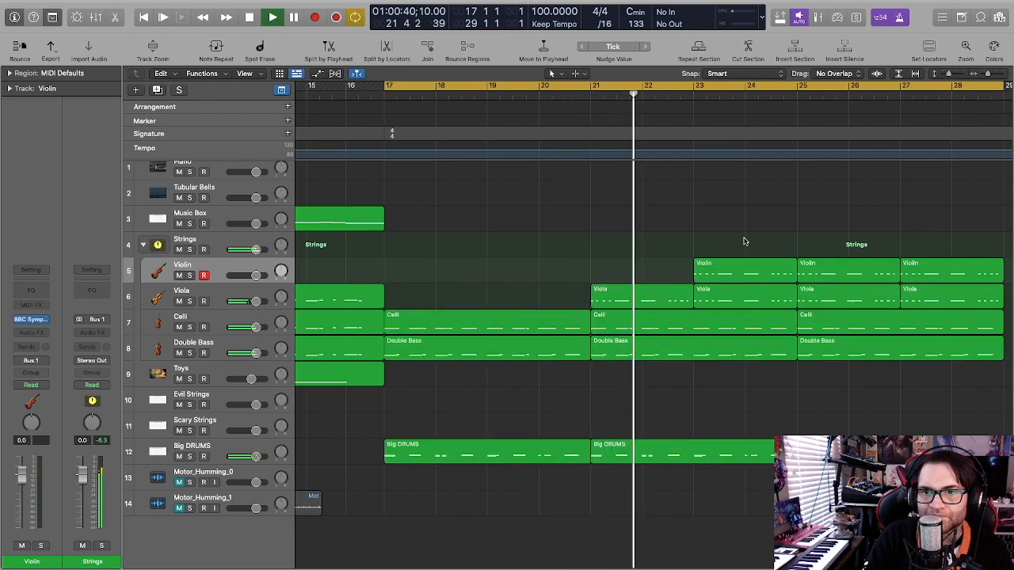
Delete the Violin region over bars 23 and 24 and listen to the section through to bar 27.
left_click(747, 271)
key("Delete")
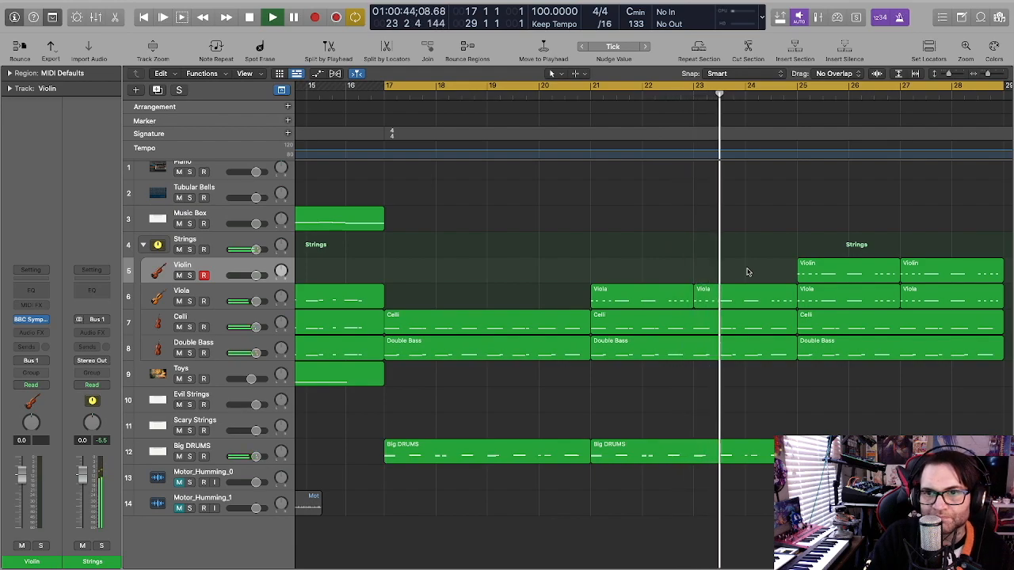
scroll(747, 272, "right", 5)
scroll(747, 272, "right", 1)
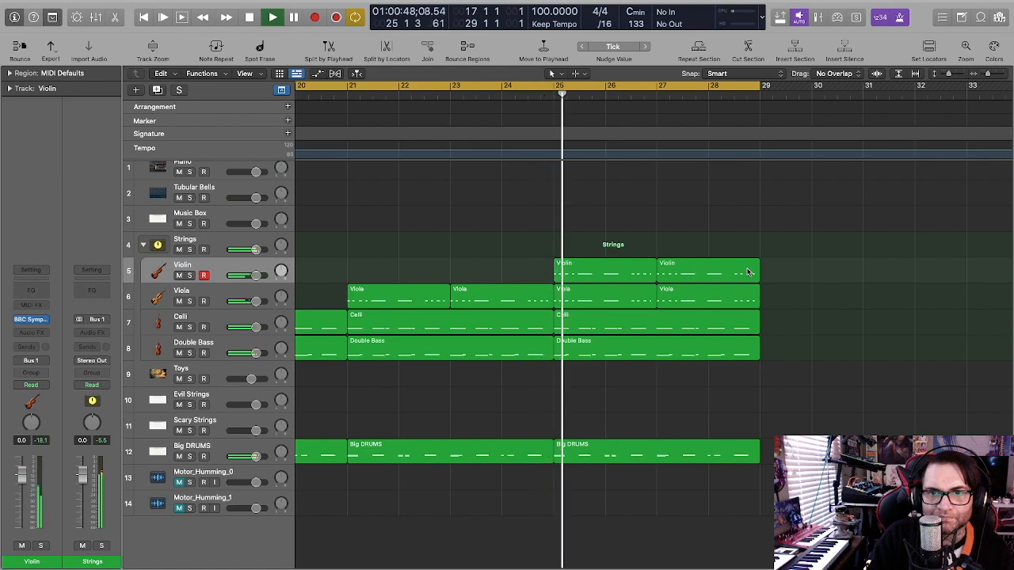
scroll(747, 271, "right", 2)
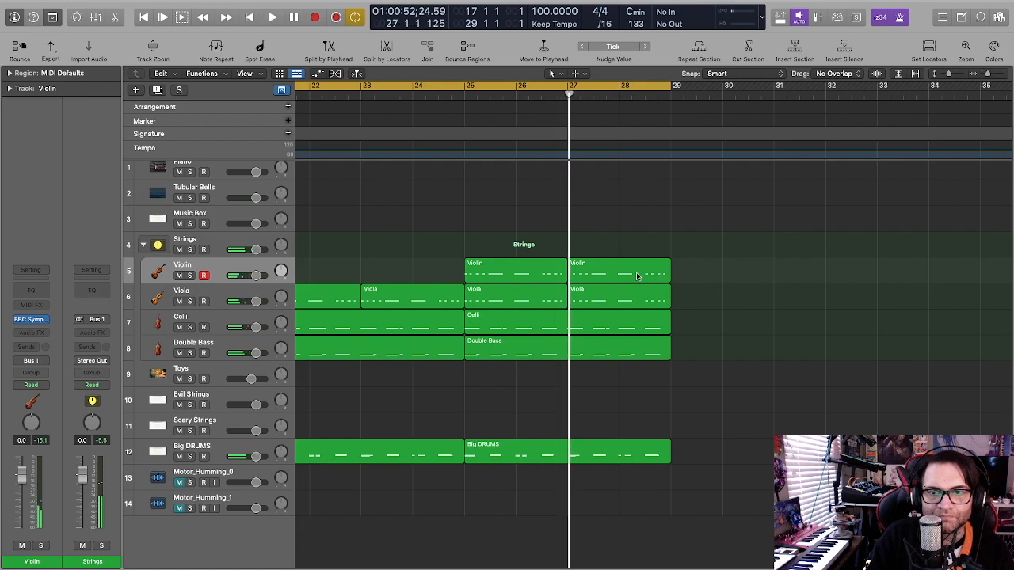
Raise all notes of the Violin region over bars 27 and 28 by an octave and play back from bar 25.
double_click(636, 272)
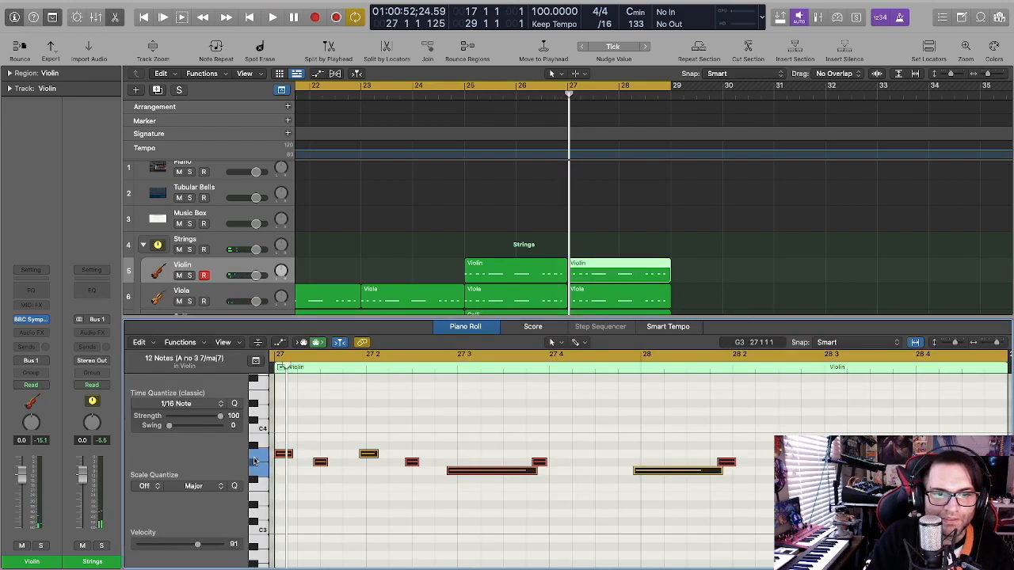
key("p")
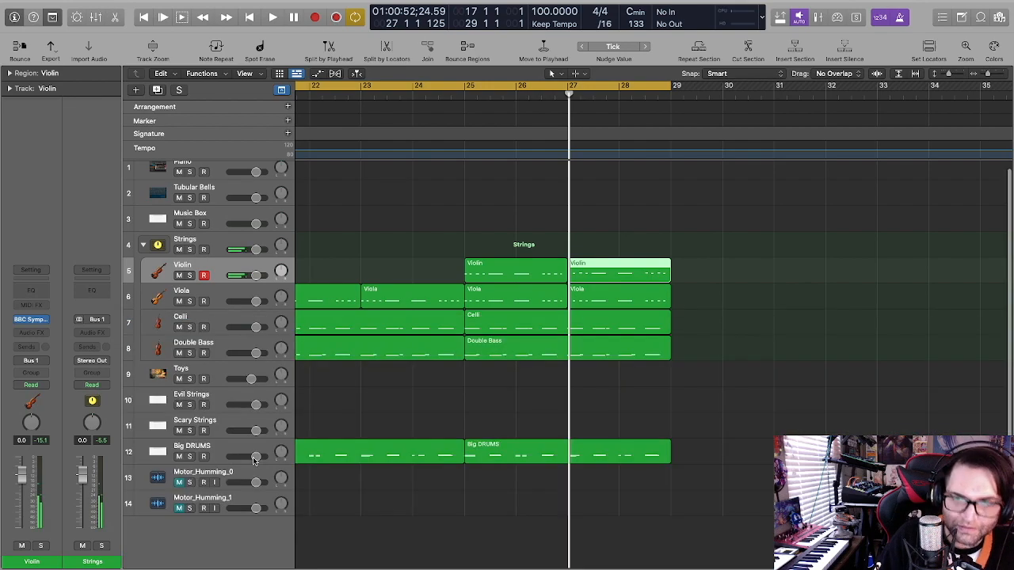
left_click(563, 85)
left_click(467, 95)
key("space")
Stretch the cycle range to cover bars 17 to 28 while listening, and stop playback.
left_click_drag(481, 87, 481, 89)
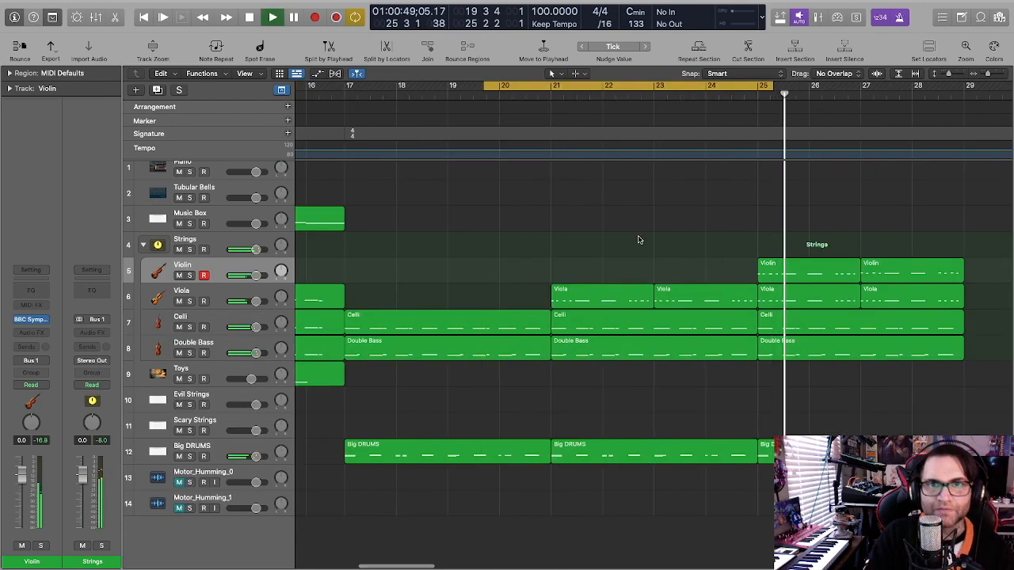
left_click_drag(772, 84, 963, 145)
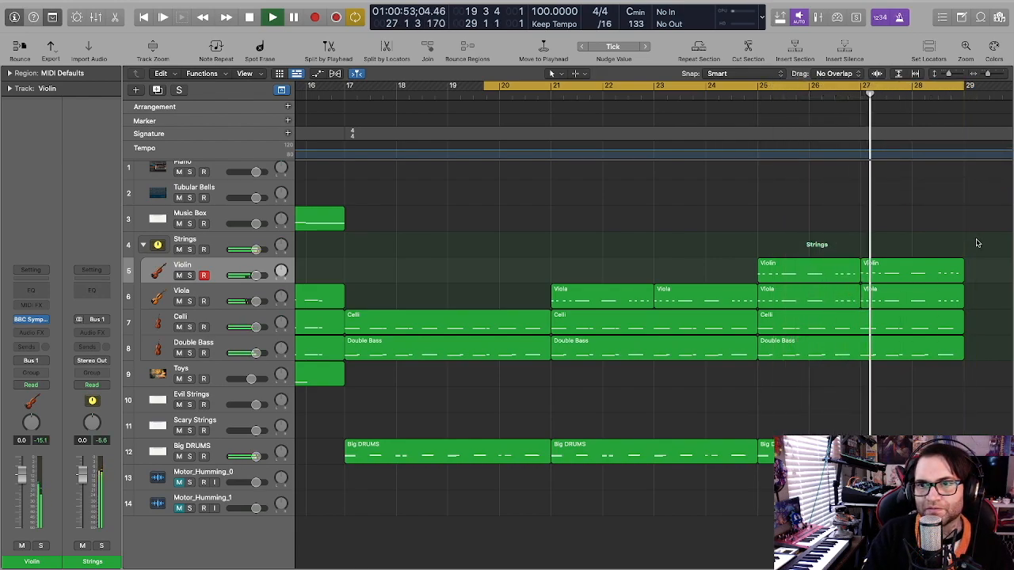
left_click_drag(482, 89, 349, 87)
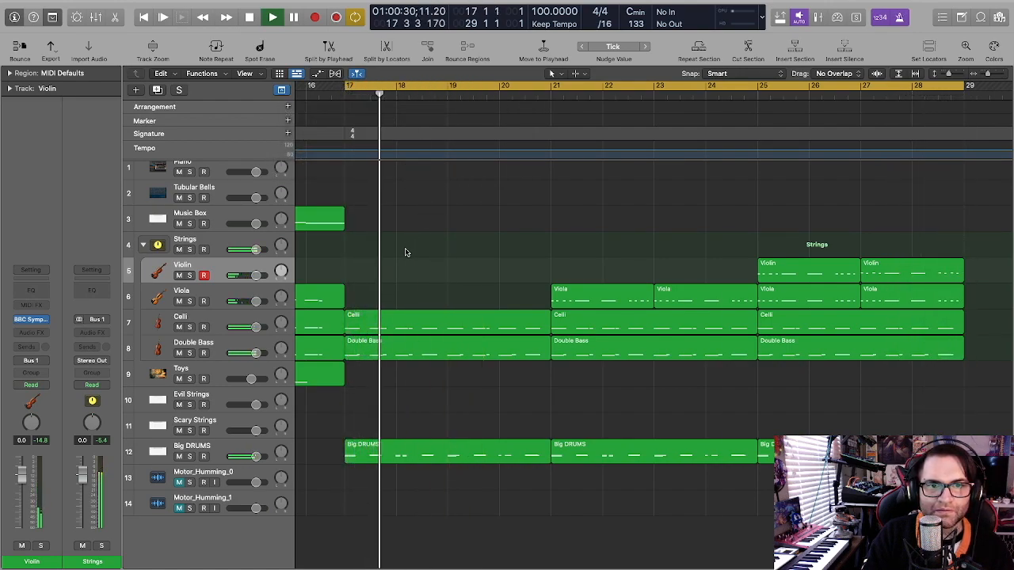
scroll(229, 225, "up", 1)
key("space")
Select the Tubular Bells track and play its existing part from bar 5.
left_click(221, 197)
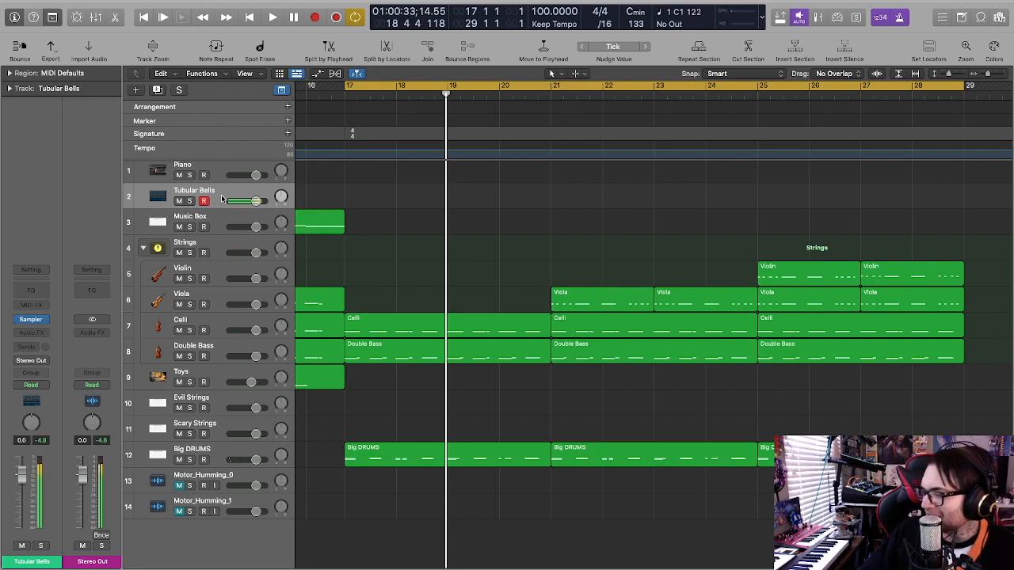
scroll(484, 336, "left", 15)
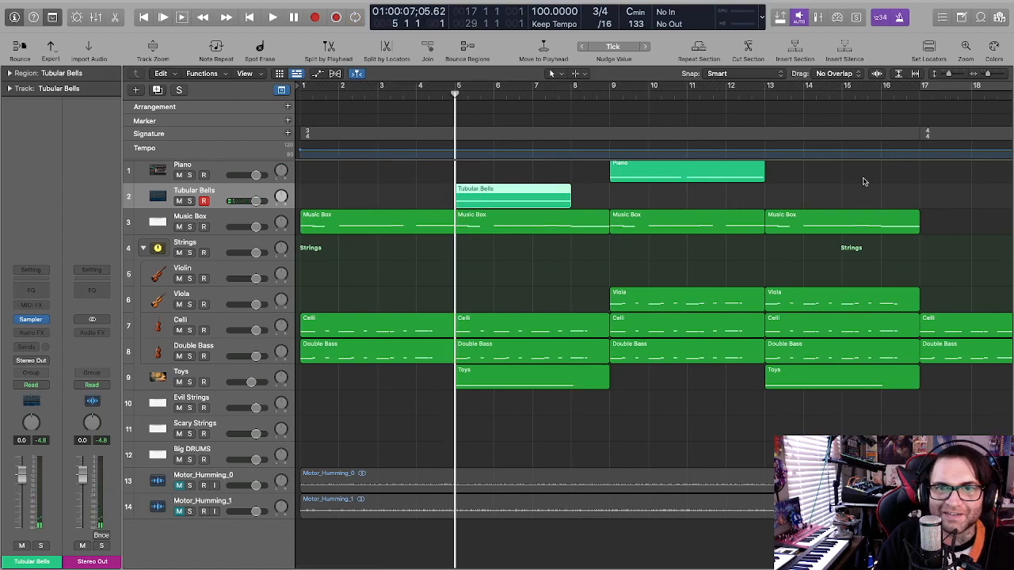
key("space")
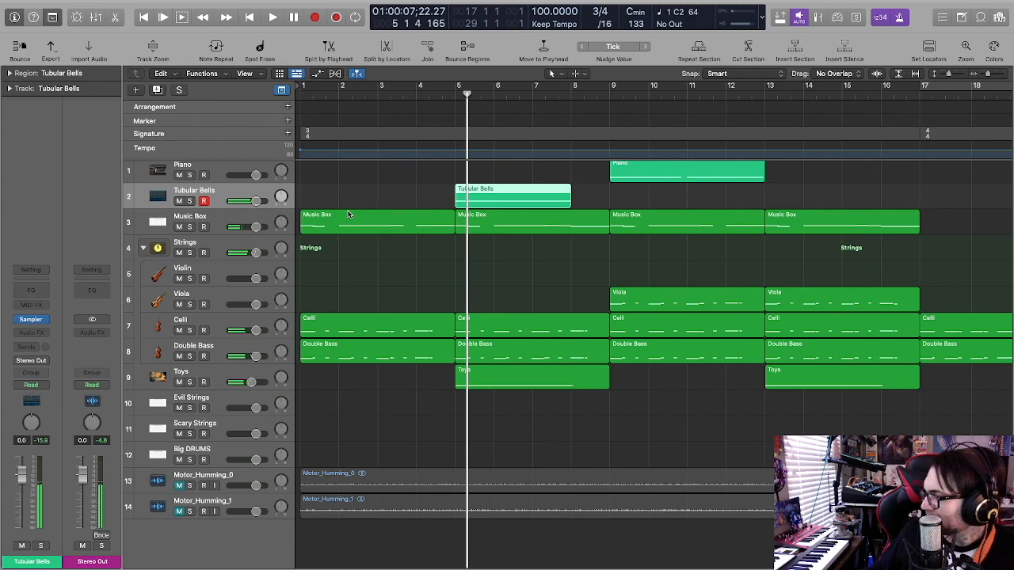
Try recording a Tubular Bells take from bar 17 and delete it.
scroll(348, 214, "right", 12)
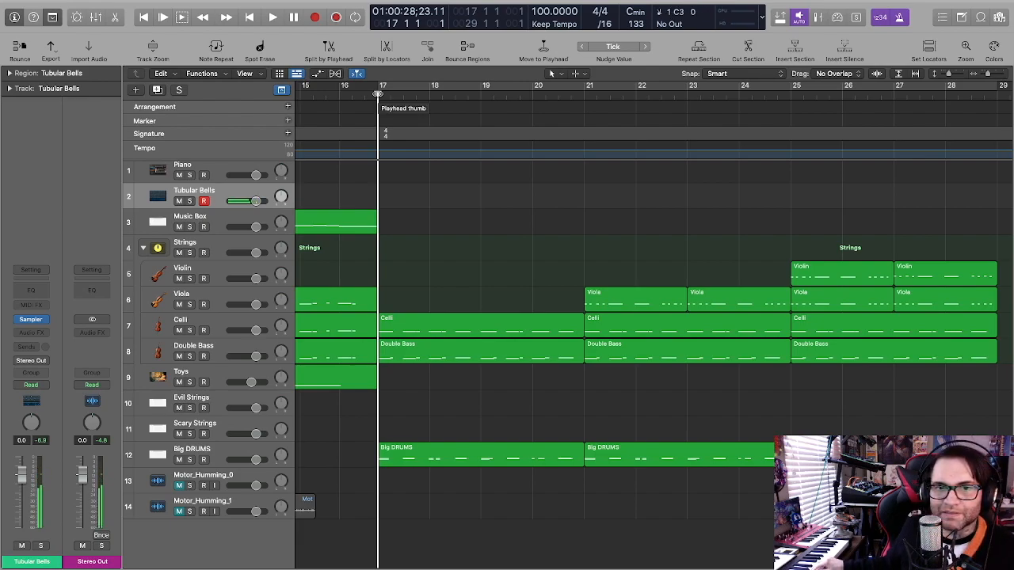
key("r")
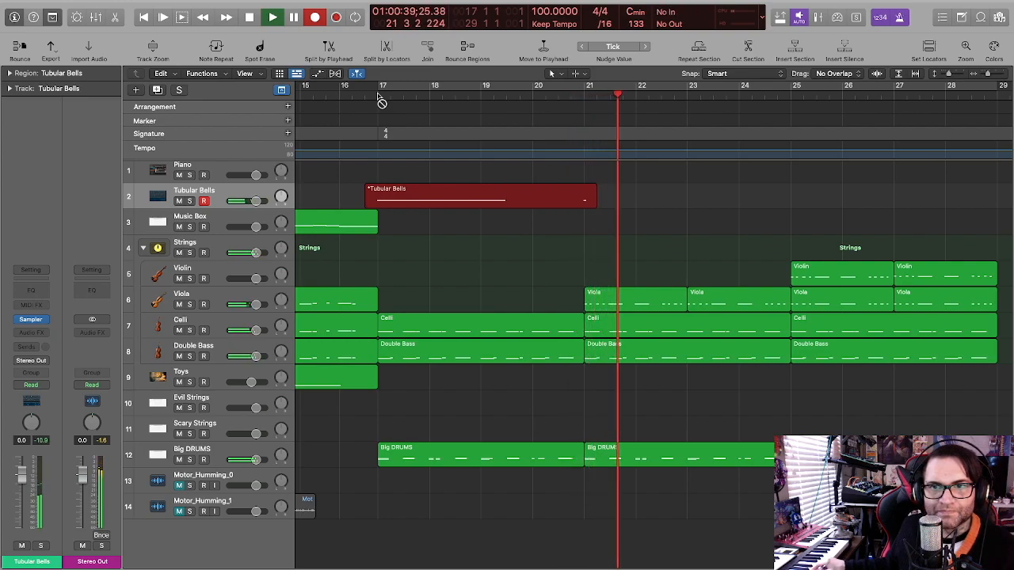
key("space")
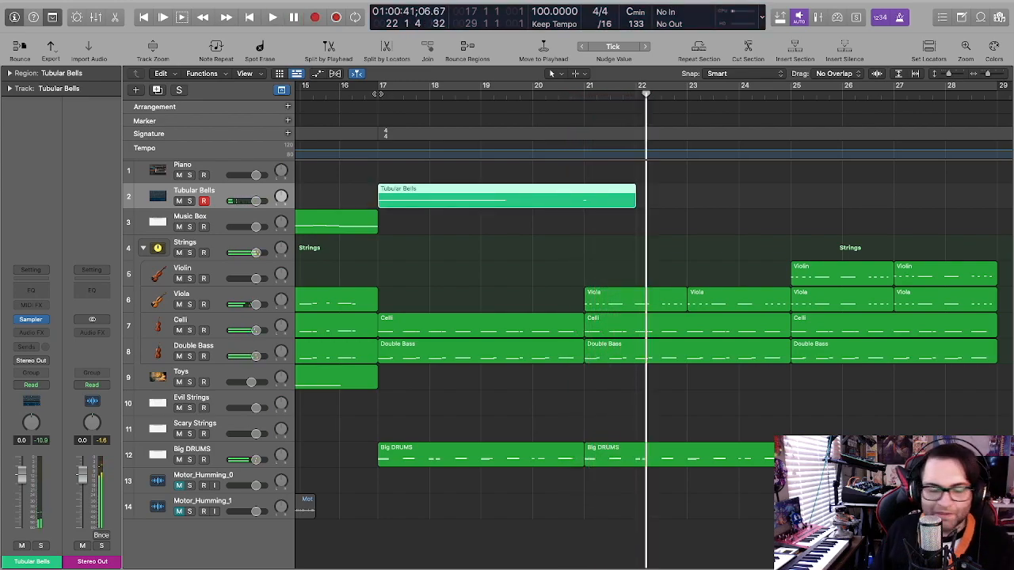
key("Delete")
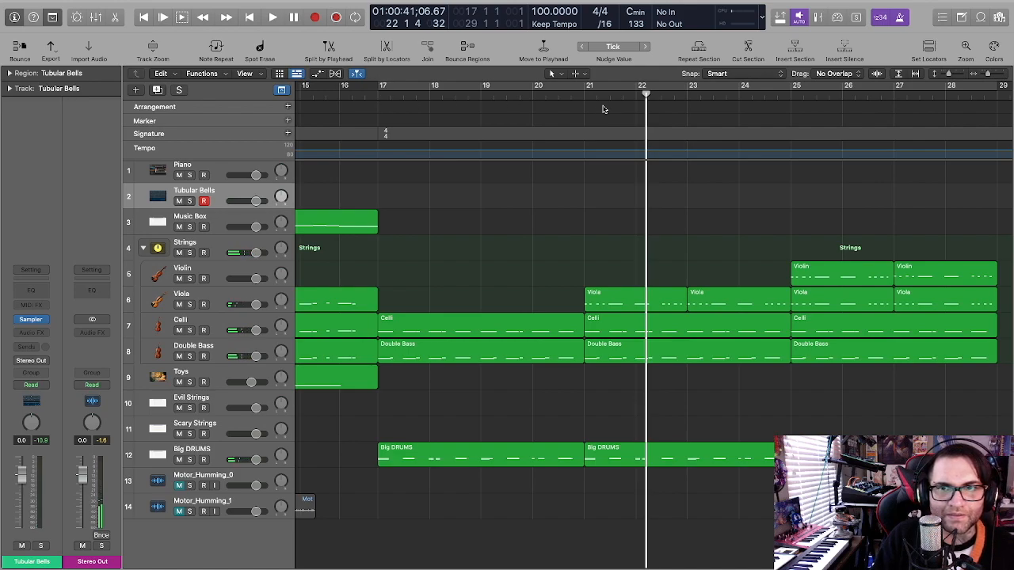
Record a Tubular Bells part with single hits at bars 21 and 23 over the string section.
left_click(585, 95)
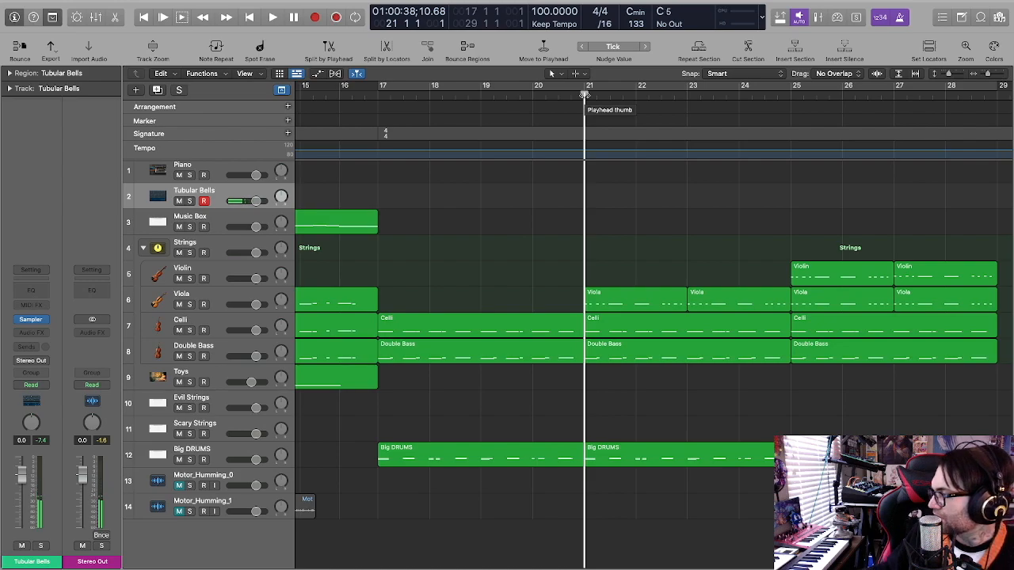
key("space")
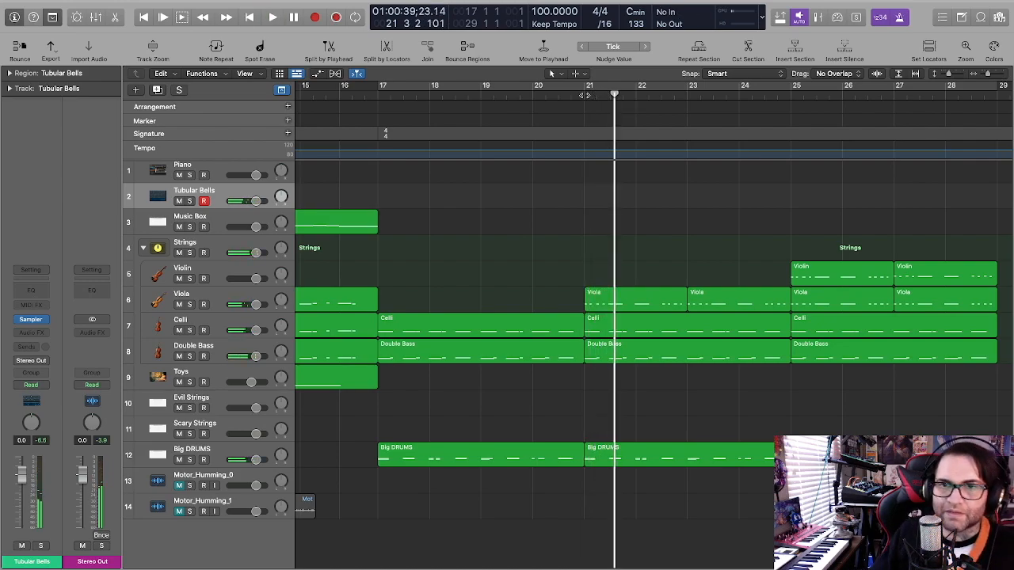
left_click(533, 95)
key("r")
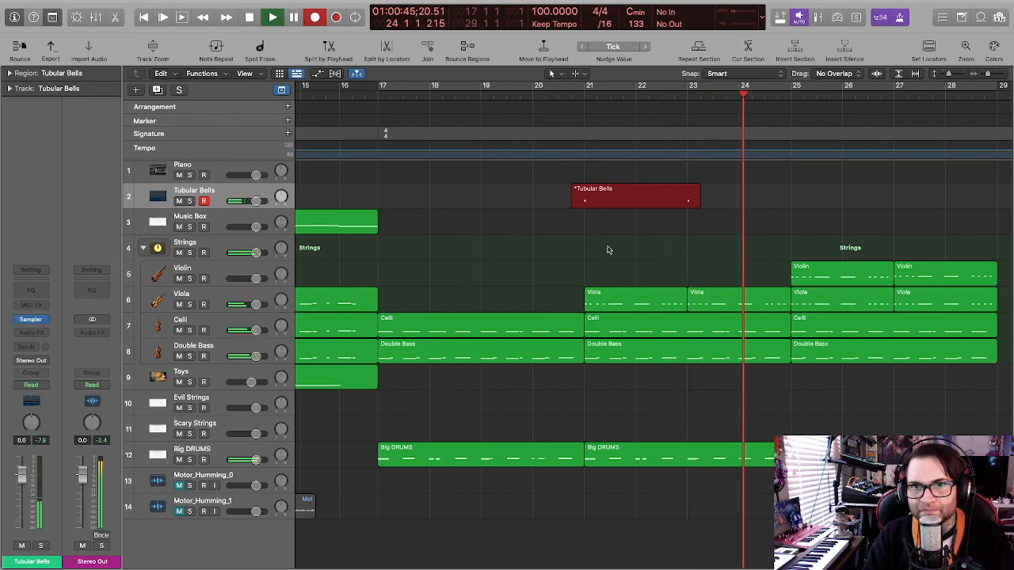
left_click(641, 246)
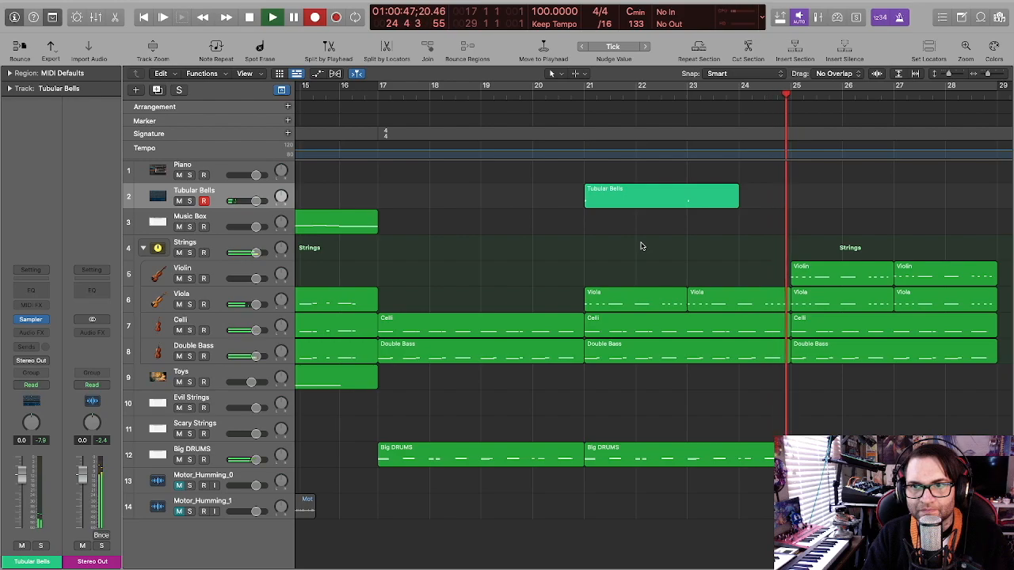
key("space")
Set the cycle range to the string and drum regions spanning bars 17 to 28, with the playhead at bar 17.
left_click_drag(435, 507, 910, 272)
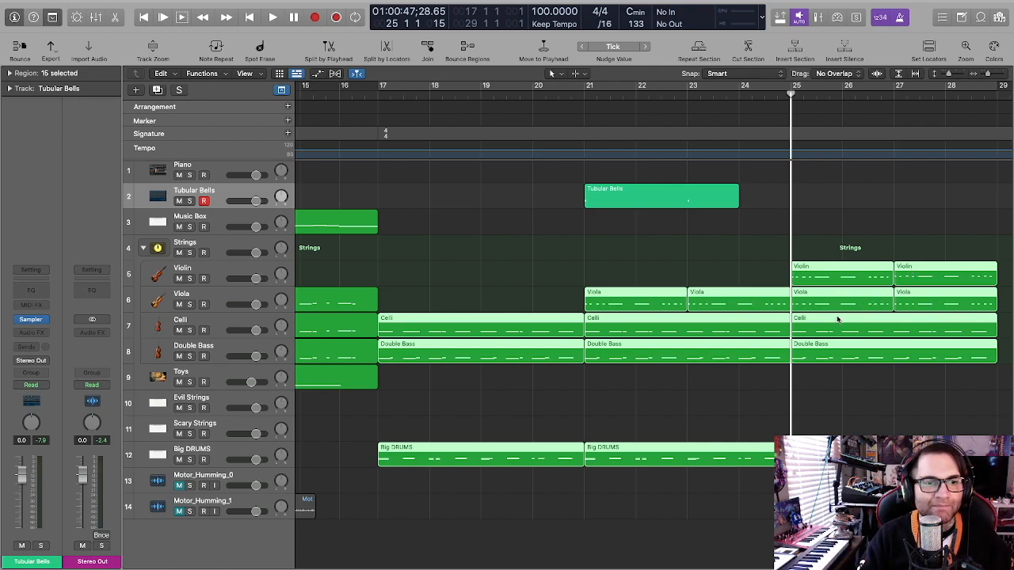
left_click(434, 521)
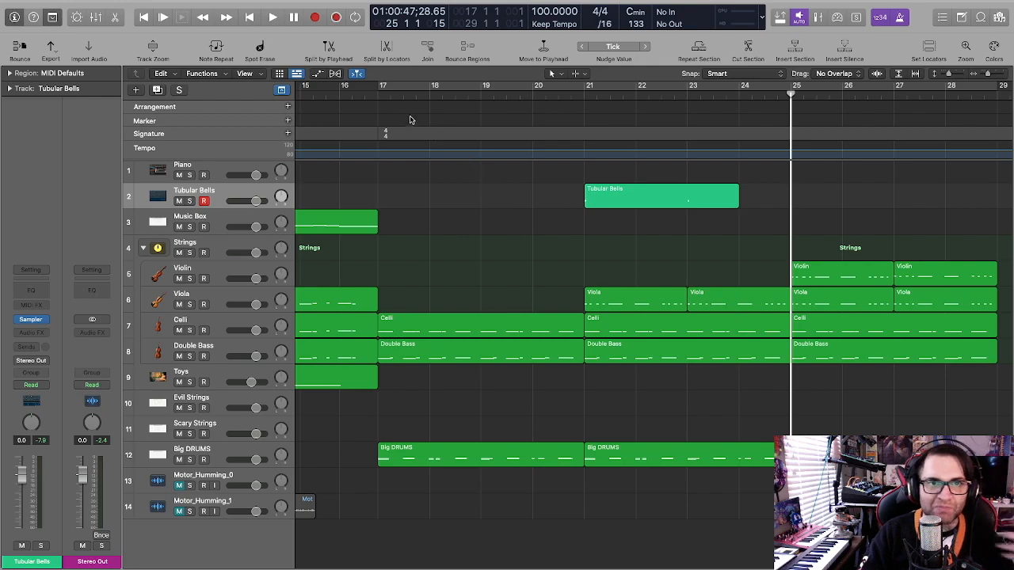
left_click(380, 96)
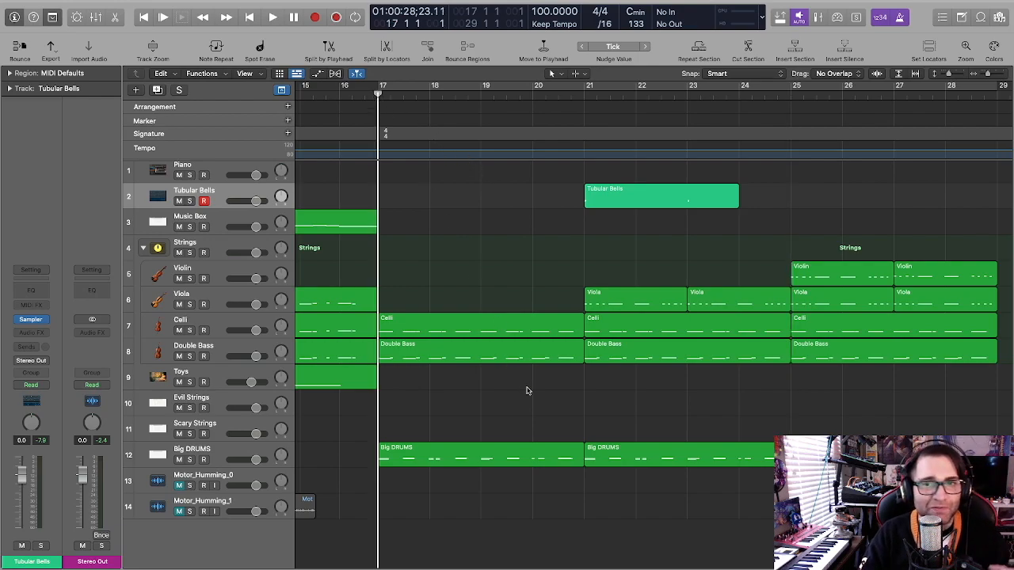
left_click_drag(441, 492, 950, 274)
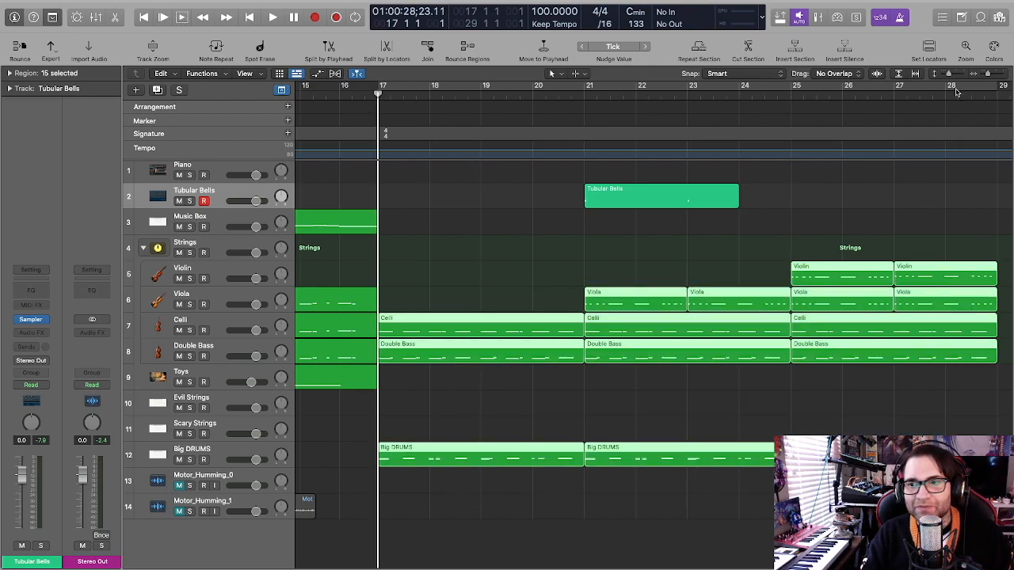
left_click(929, 49)
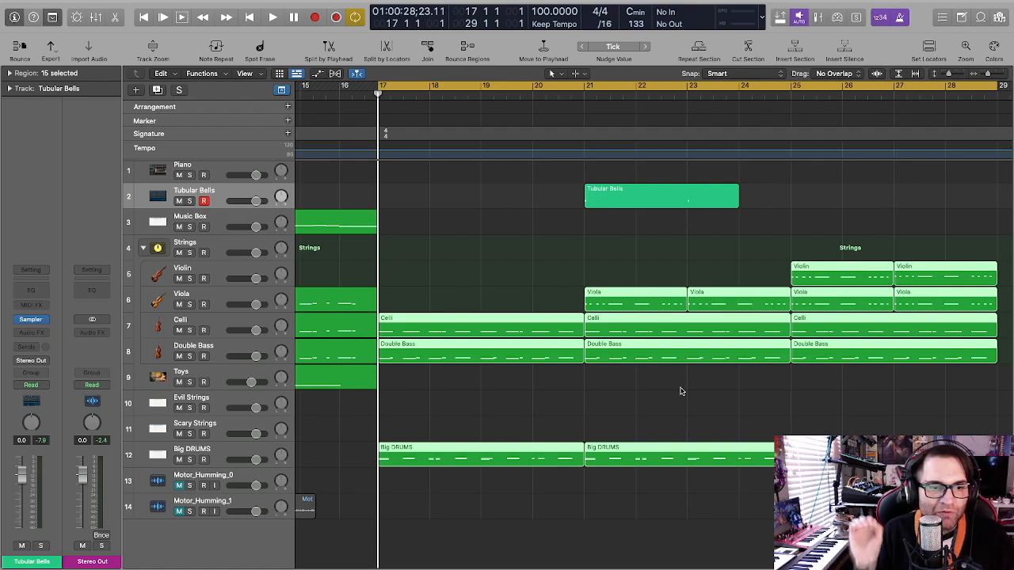
left_click(344, 497)
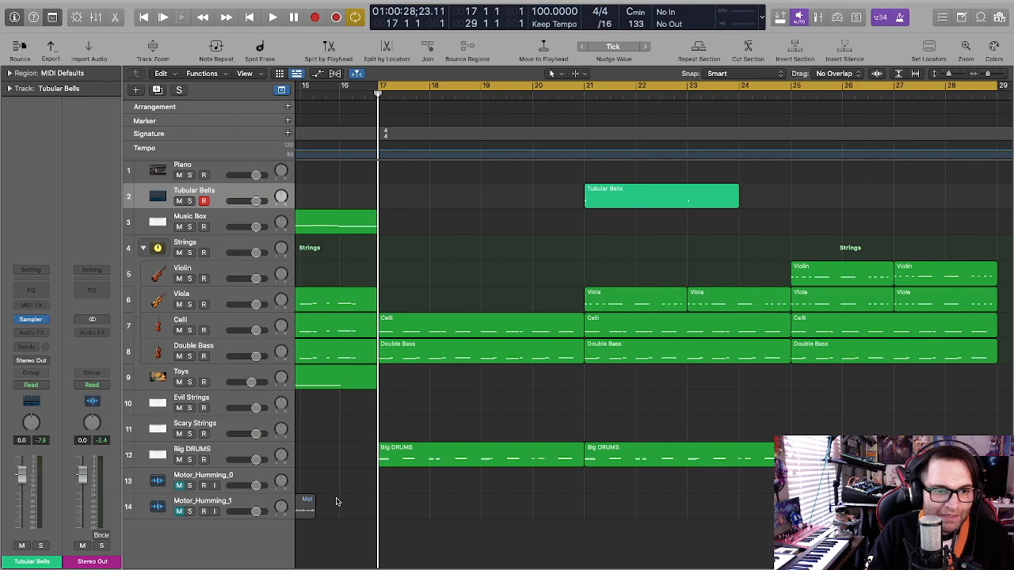
Unmute the Motor_Humming_1 track and place its region at the start of bar 17, keeping Motor_Humming_0 muted.
scroll(336, 500, "left", 10)
left_click(179, 486)
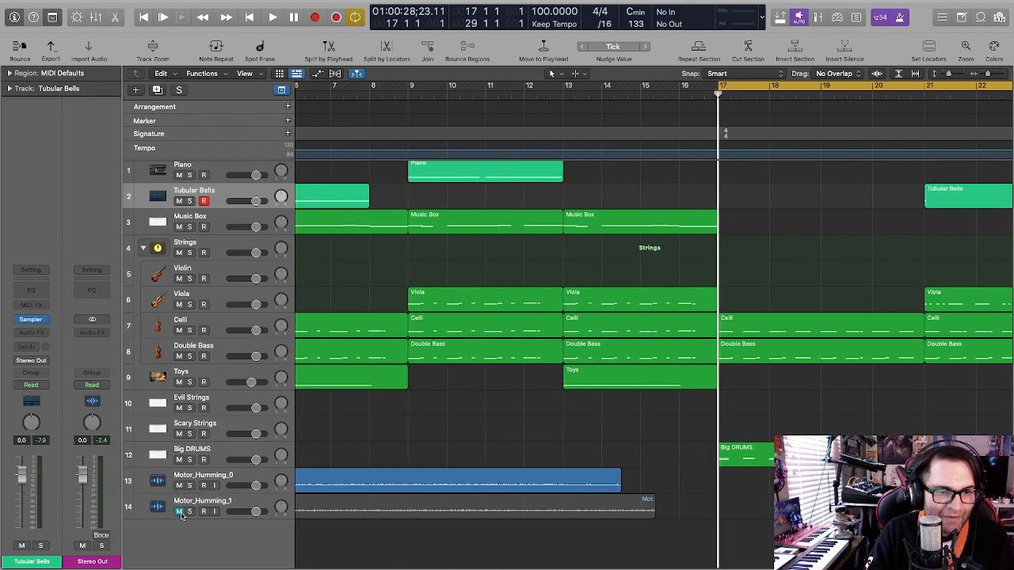
left_click(179, 511)
left_click(179, 485)
left_click_drag(311, 512, 526, 504)
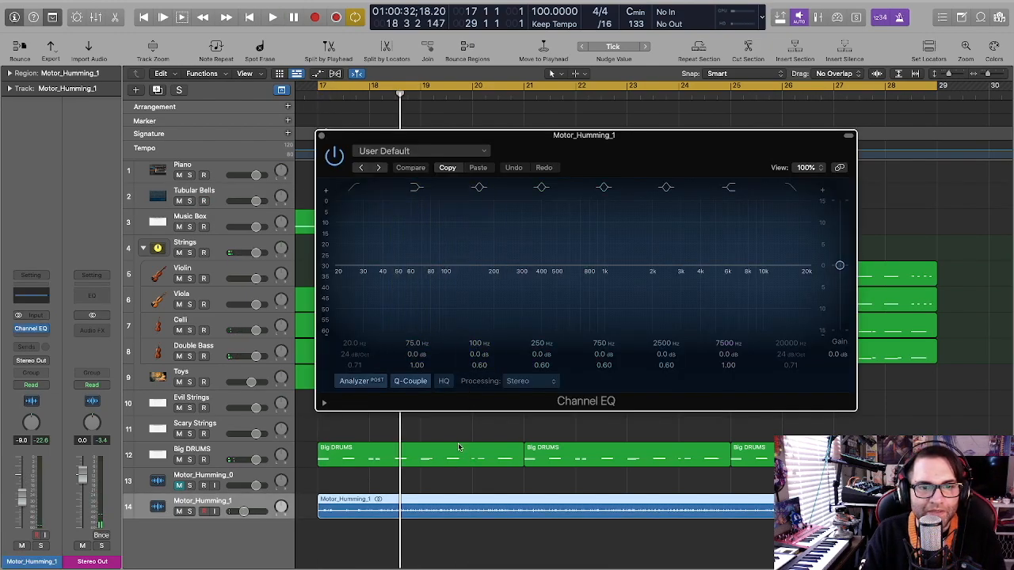
Solo Motor_Humming_1 during playback and shape its Channel EQ with a 1990 Hz, 6 dB/Oct high cut and a low shelf at 38.6 Hz.
key("space")
left_click(190, 511)
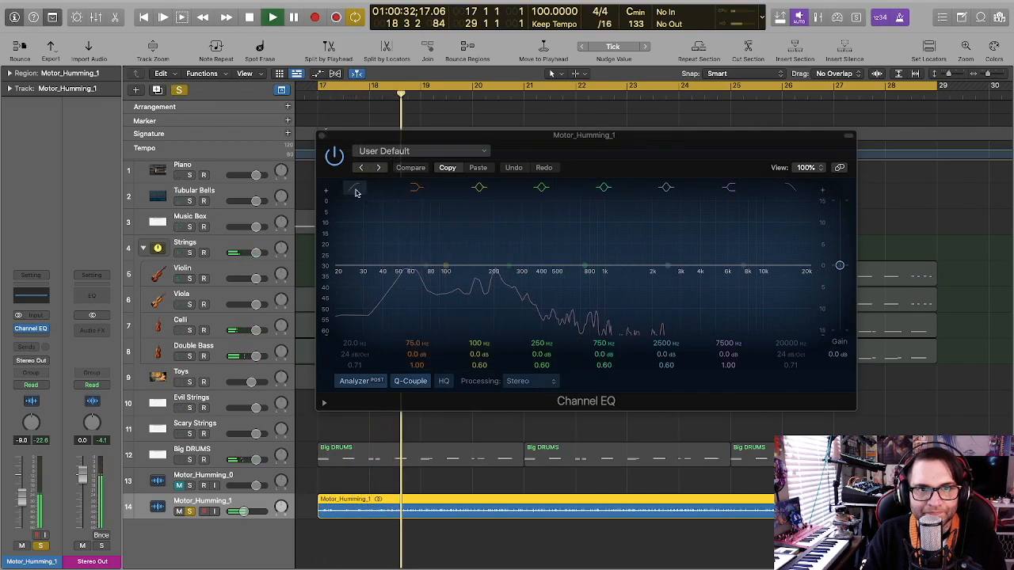
left_click(790, 187)
left_click_drag(800, 344, 800, 396)
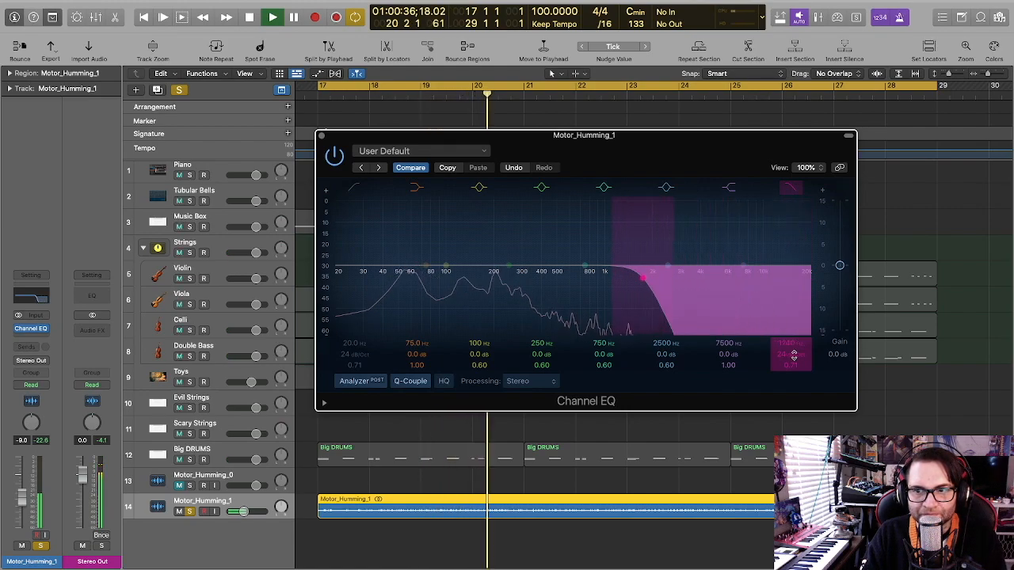
left_click_drag(794, 354, 794, 338)
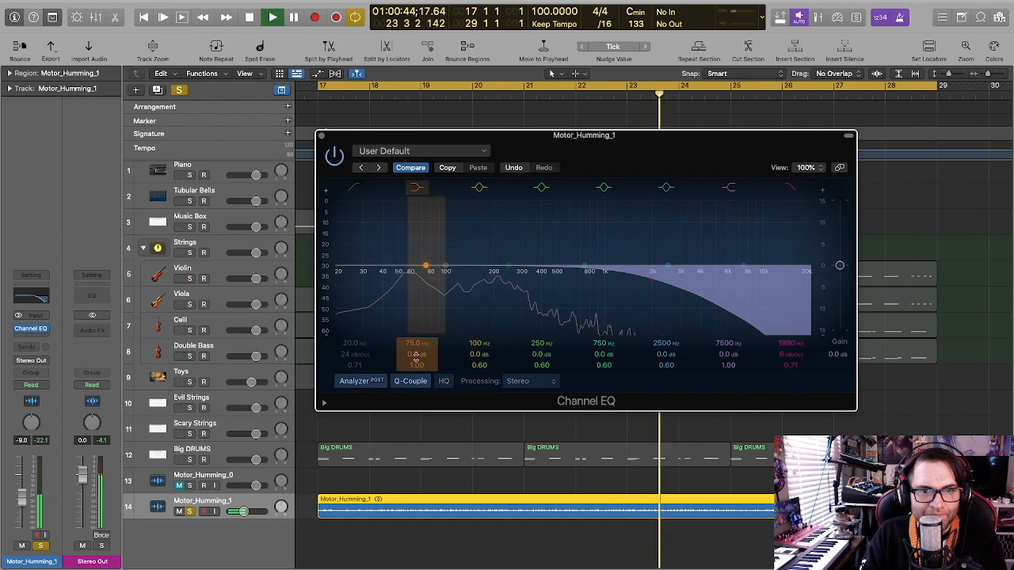
left_click_drag(431, 346, 432, 361)
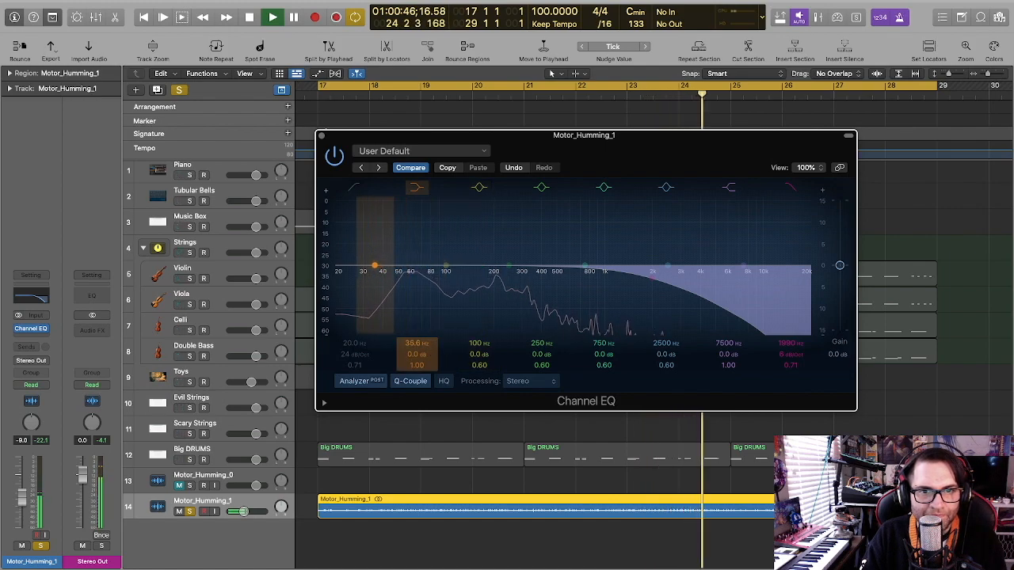
left_click_drag(428, 361, 425, 350)
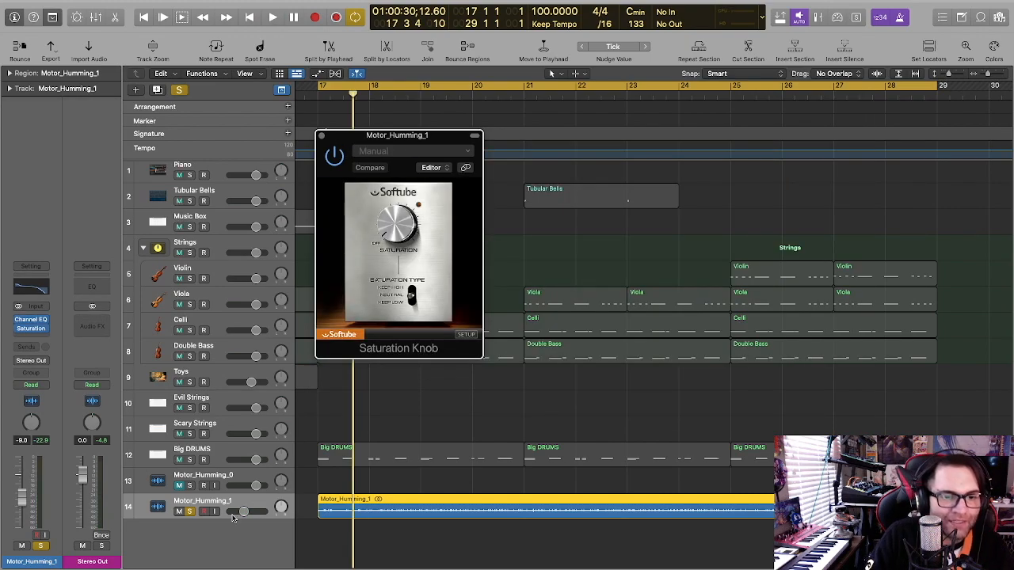
Lower the Motor_Humming_1 track volume to -17 dB and transpose its region by -3.
left_click_drag(243, 511, 242, 512)
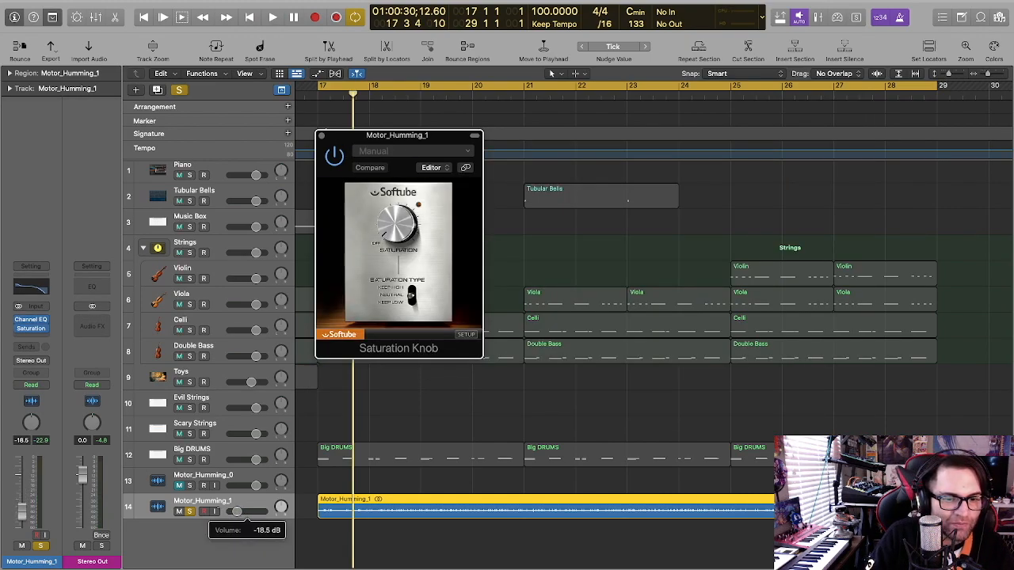
left_click_drag(236, 511, 220, 511)
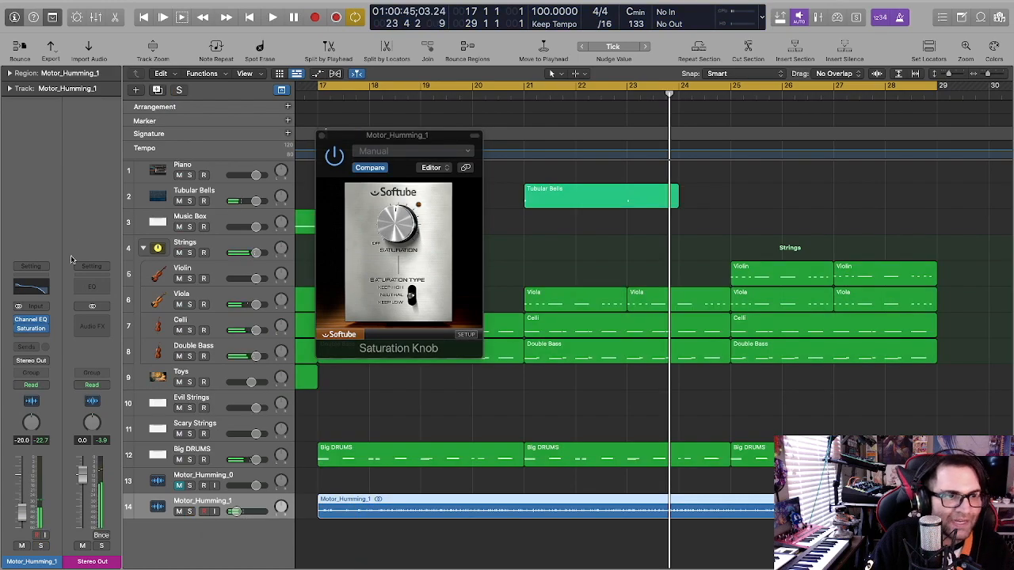
left_click(10, 73)
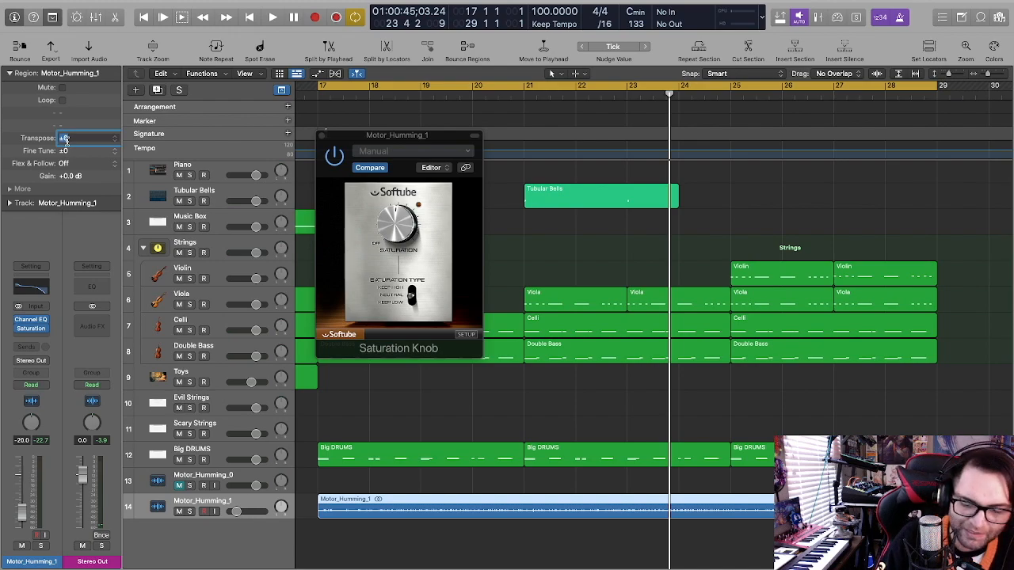
key("Return")
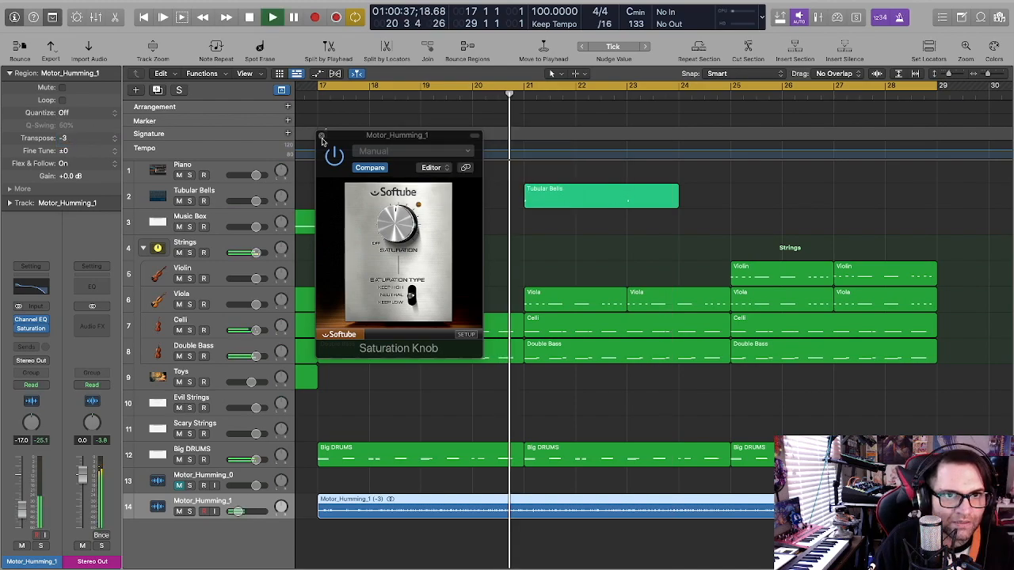
left_click(322, 136)
left_click(11, 72)
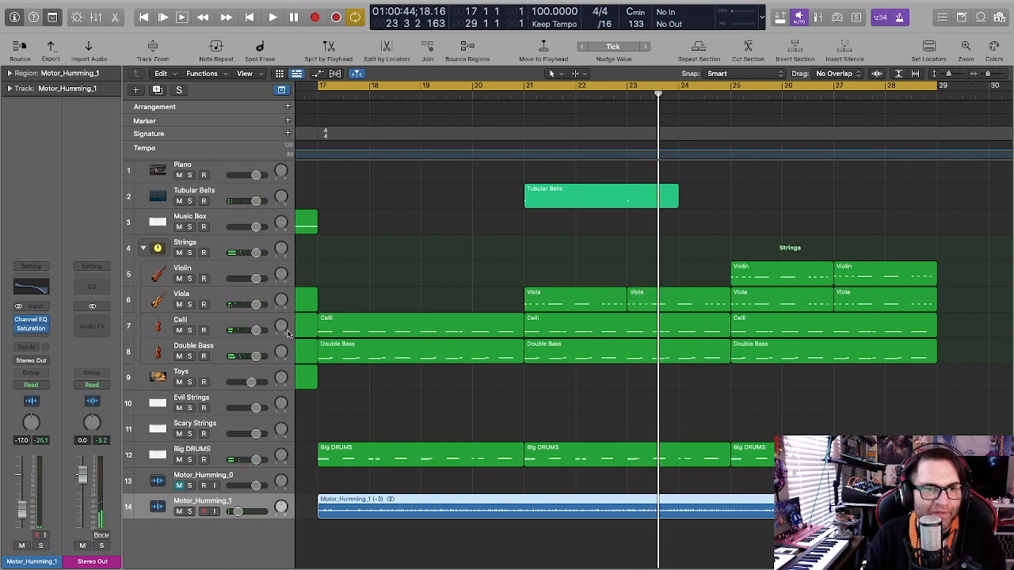
Record a sustained two-note part on the Scary Strings track from bar 17 to bar 25 and play it back.
left_click(289, 381)
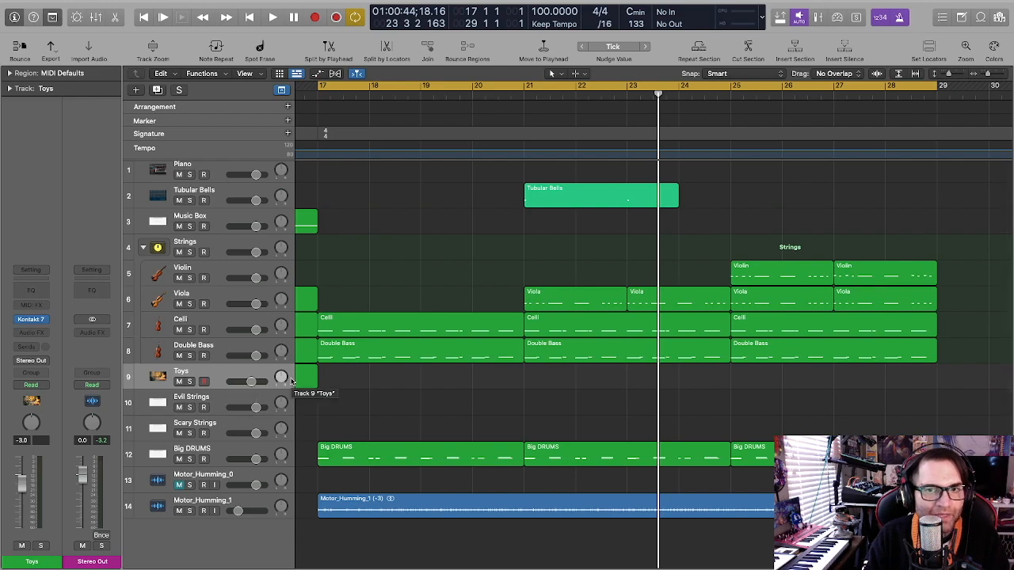
left_click(218, 428)
key("space")
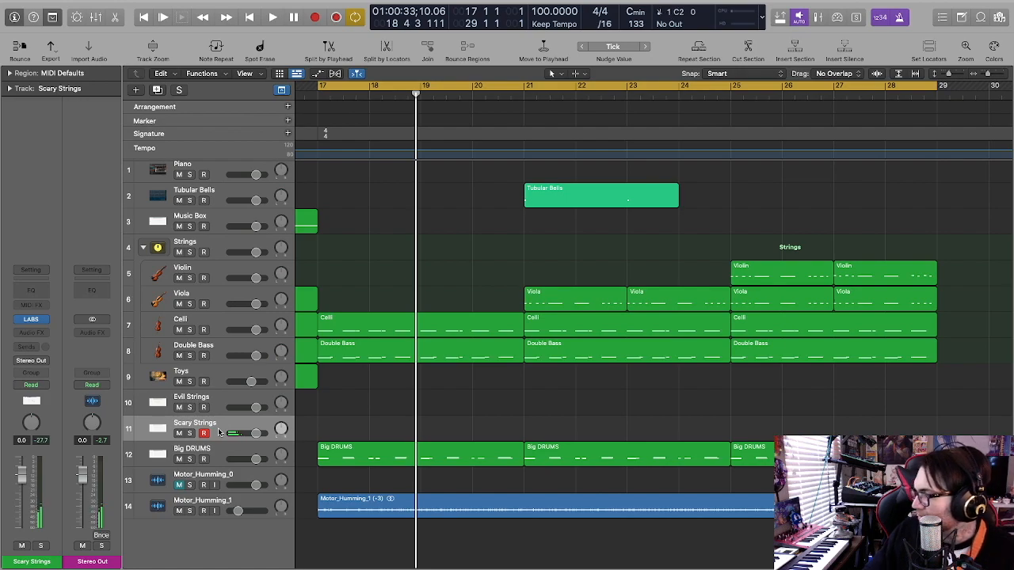
key("r")
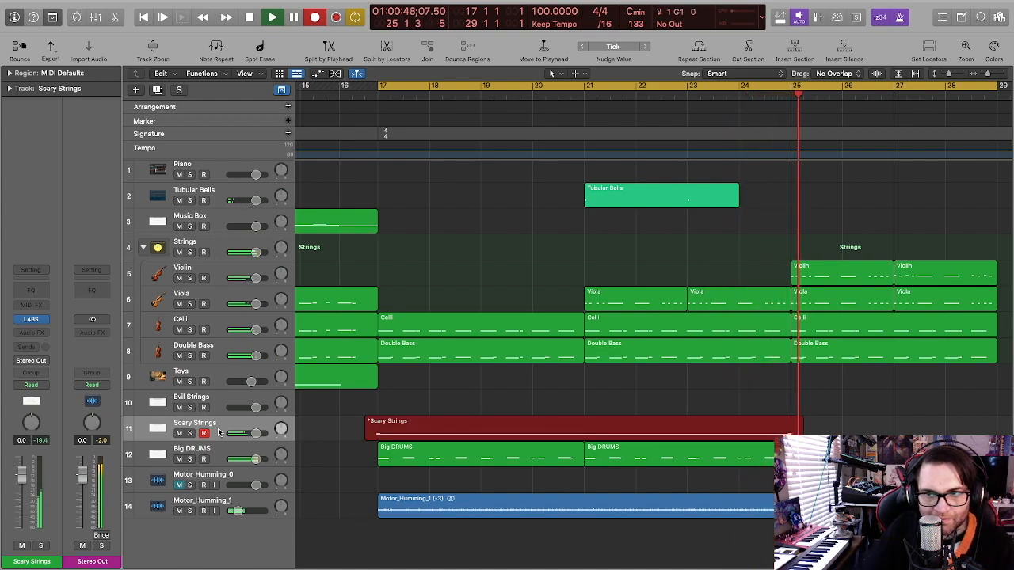
key("space")
key("e")
key("space")
key("e")
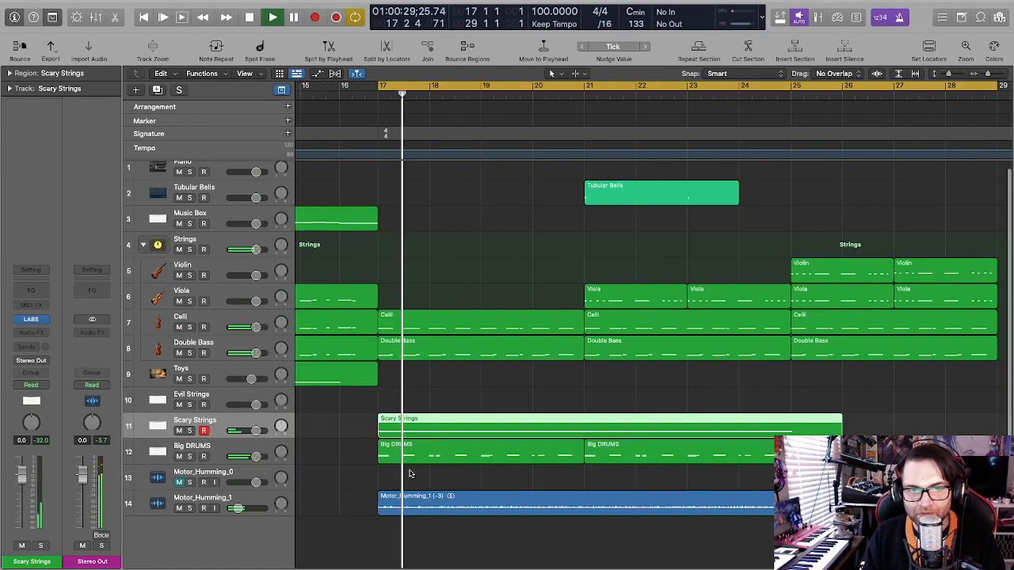
Extend the Scary Strings region and both its held notes to the end of bar 28, and play it with the full mix.
left_click(189, 430)
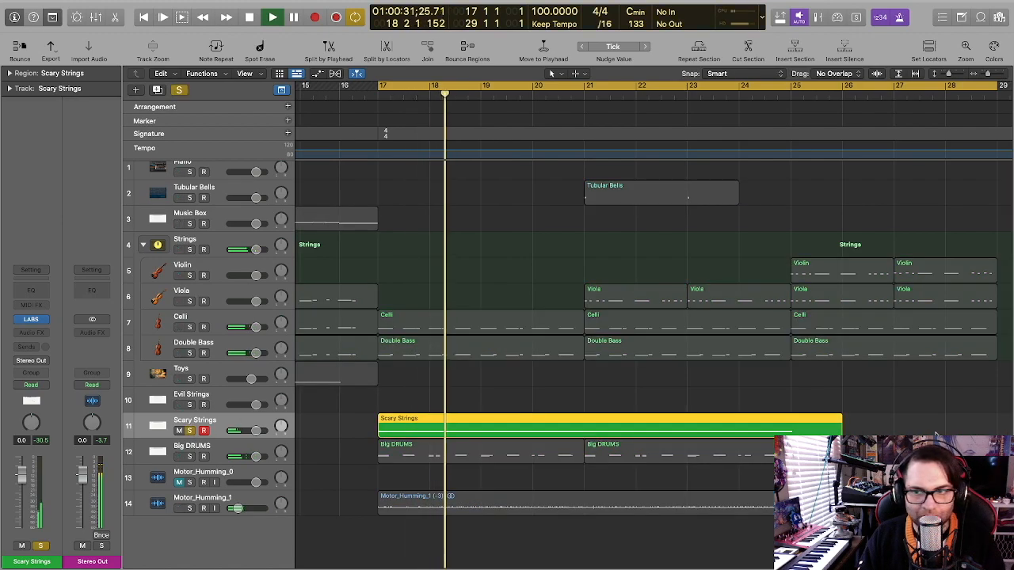
left_click_drag(841, 431, 996, 431)
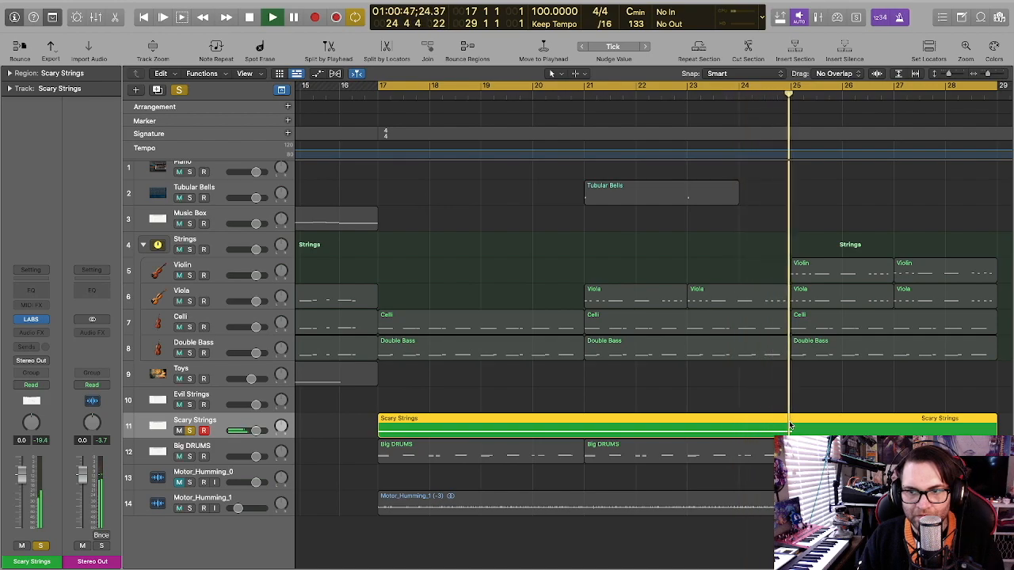
double_click(789, 425)
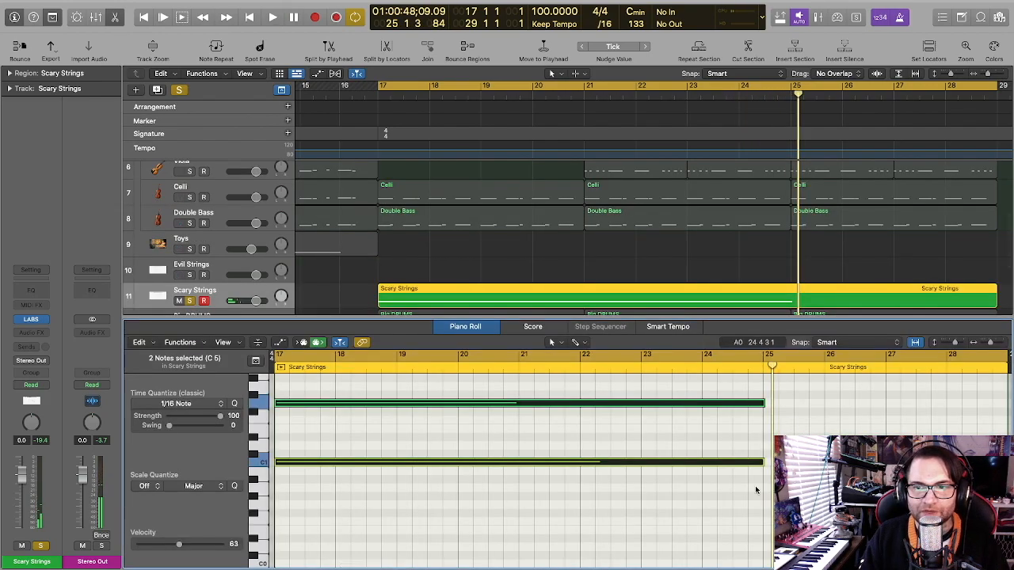
left_click_drag(763, 405, 371, 418)
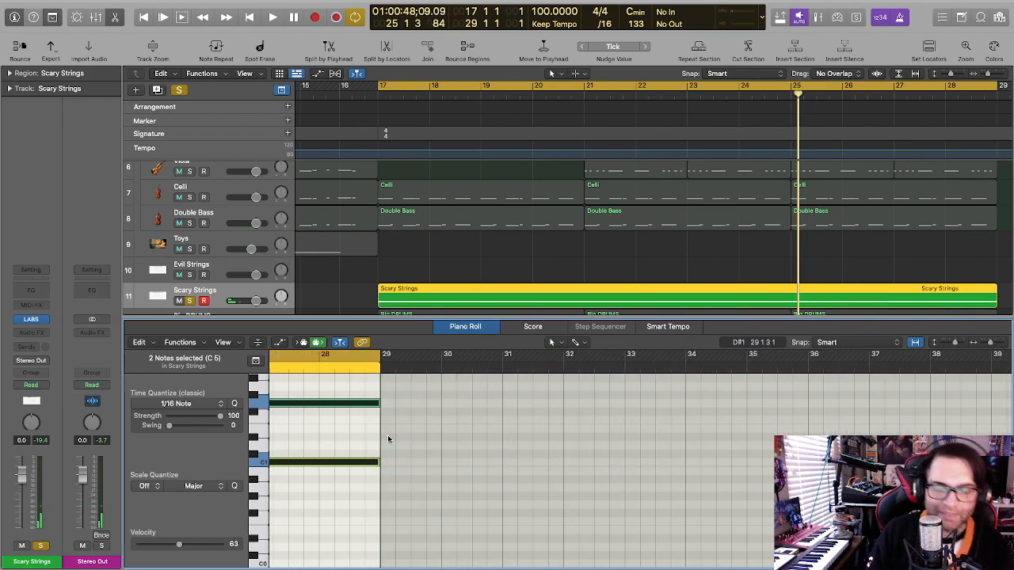
key("p")
key("s")
key("space")
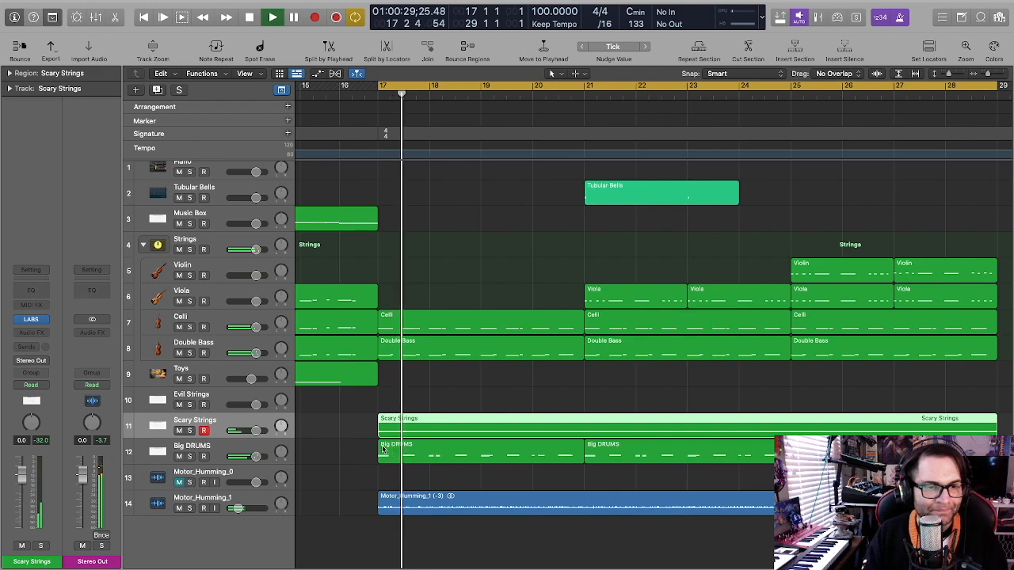
Arm the Evil Strings track and record a sustained two-note part on it with the cycle set from bar 25 to bar 29.
left_click(205, 407)
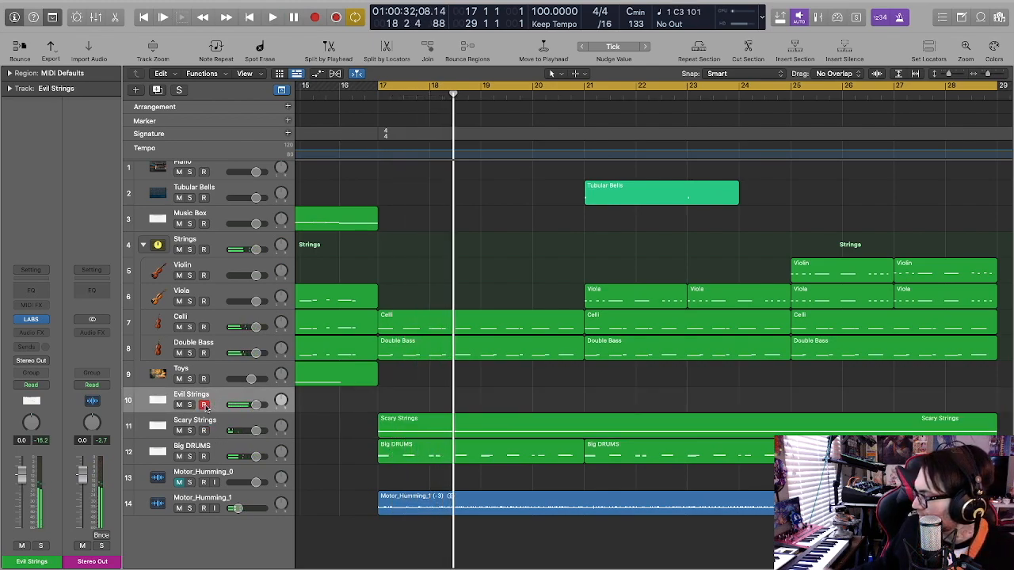
key("space")
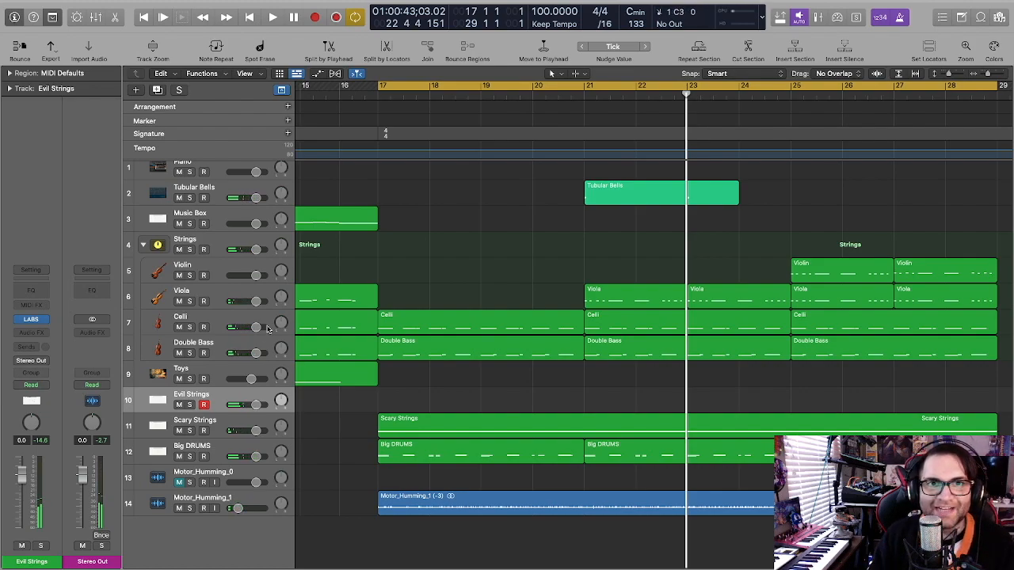
left_click_drag(378, 89, 790, 184)
left_click_drag(636, 203, 629, 198)
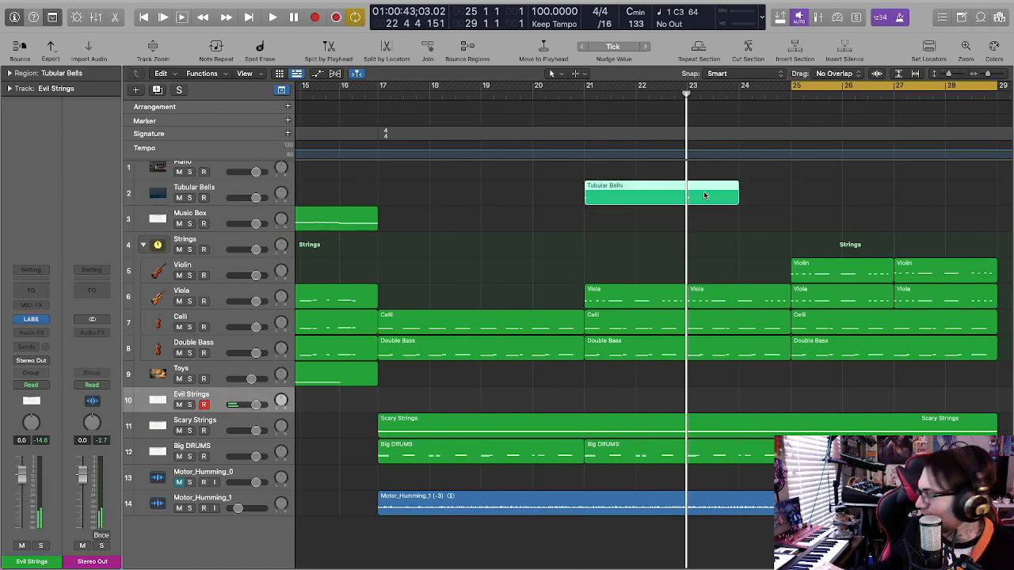
key("r")
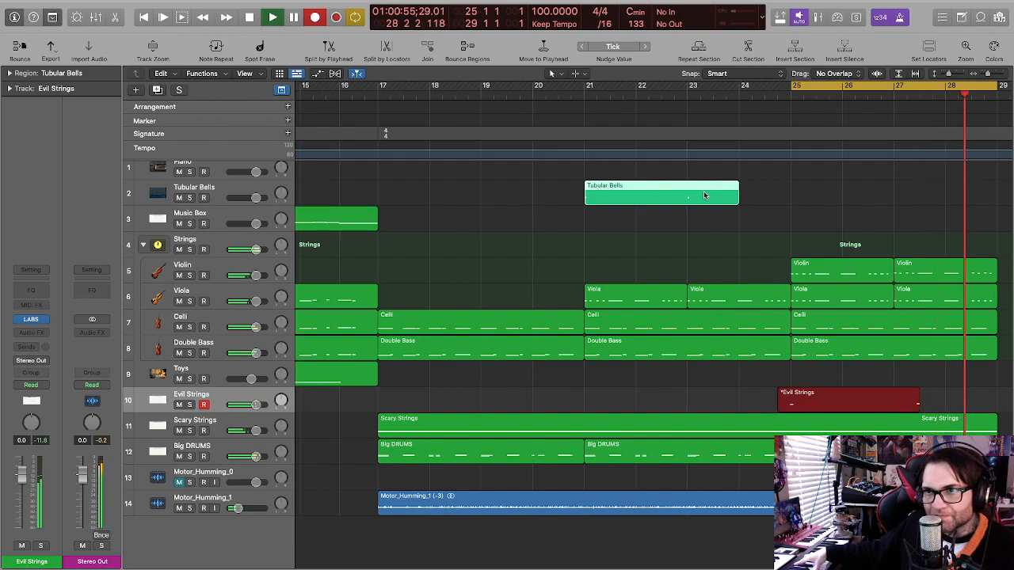
key("space")
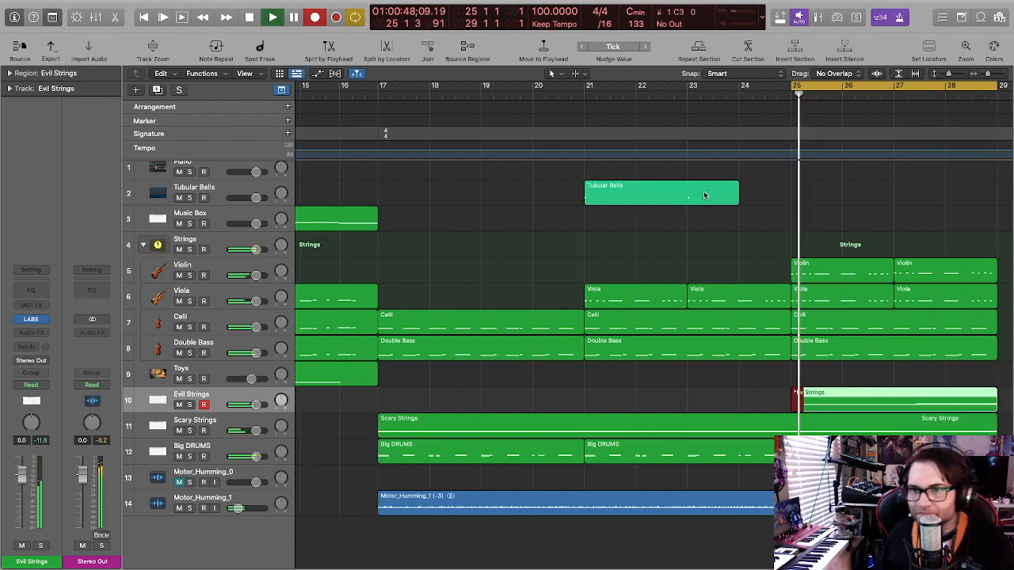
Extend the higher note of the Evil Strings region back to start at bar 27, and switch off cycle mode.
scroll(840, 380, "right", 5)
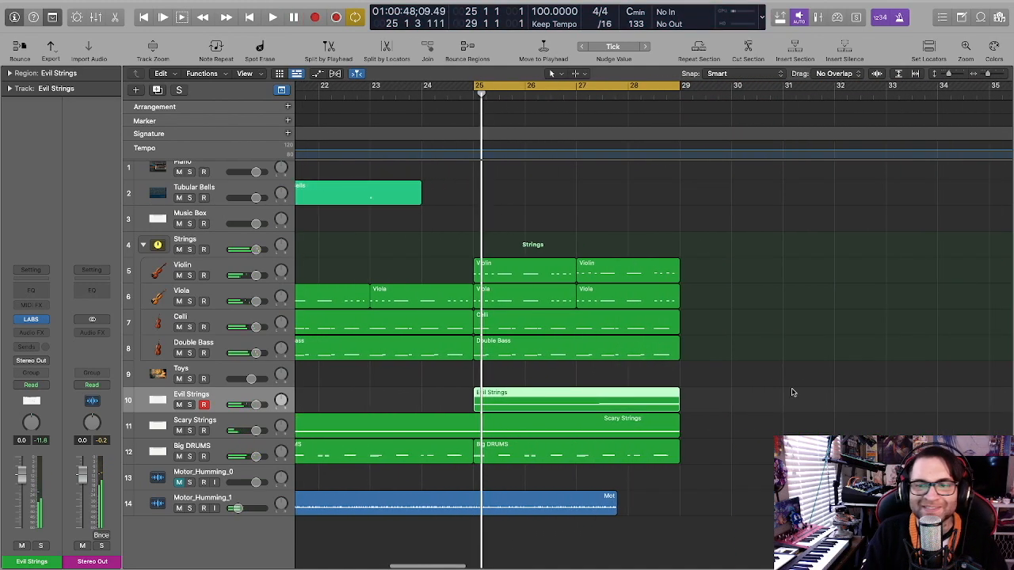
double_click(552, 410)
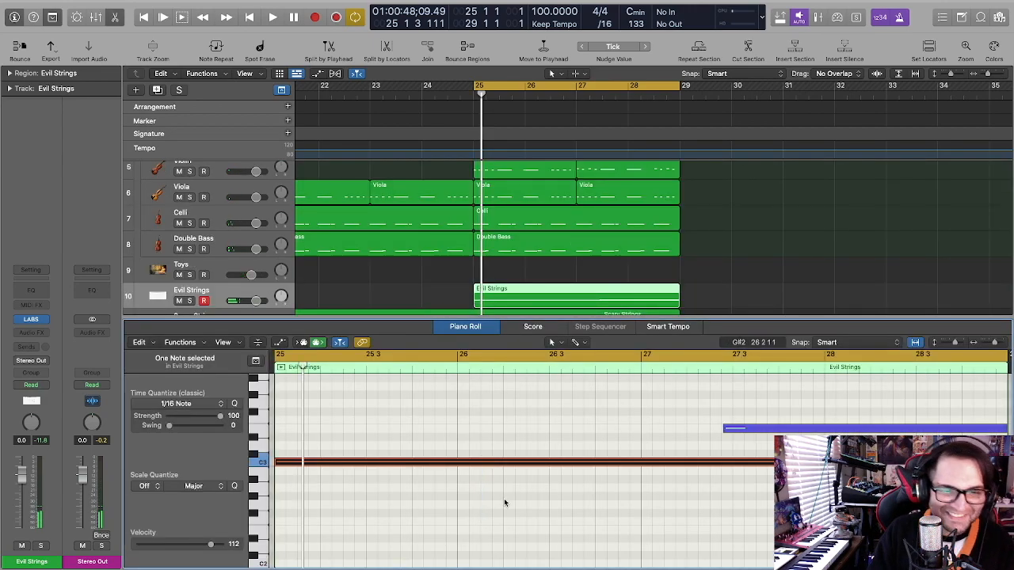
left_click(503, 501)
scroll(741, 447, "right", 4)
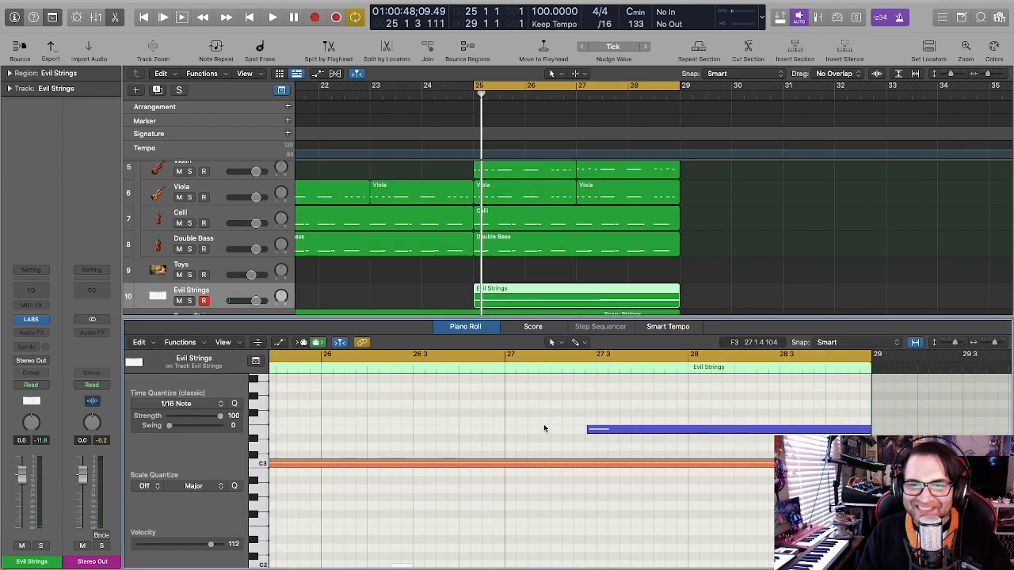
left_click_drag(589, 433, 507, 448)
scroll(514, 455, "left", 1)
key("p")
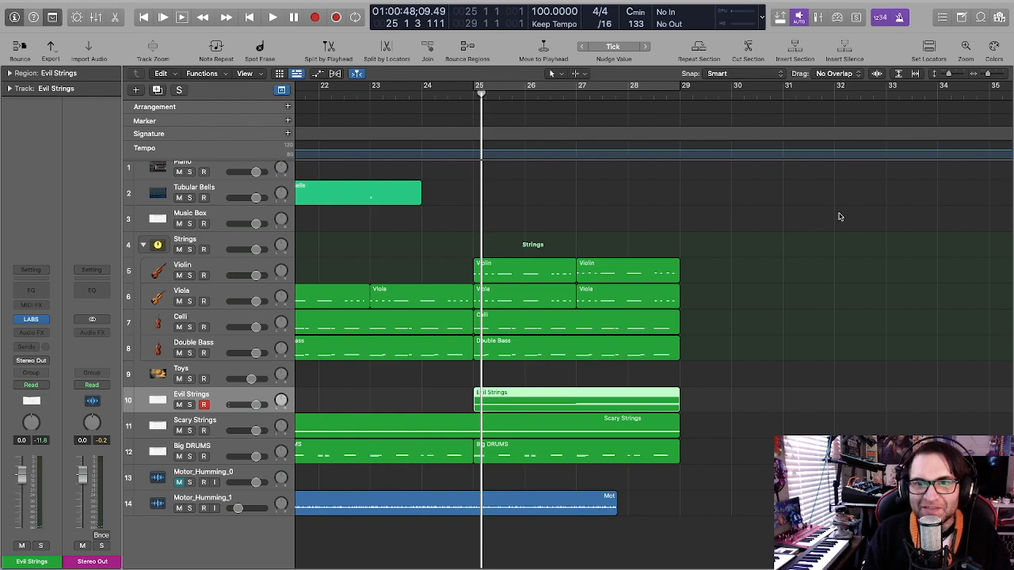
Fit the whole arrangement in view, start playback from bar 1 and turn off the metronome click.
left_click(915, 73)
left_click(433, 472)
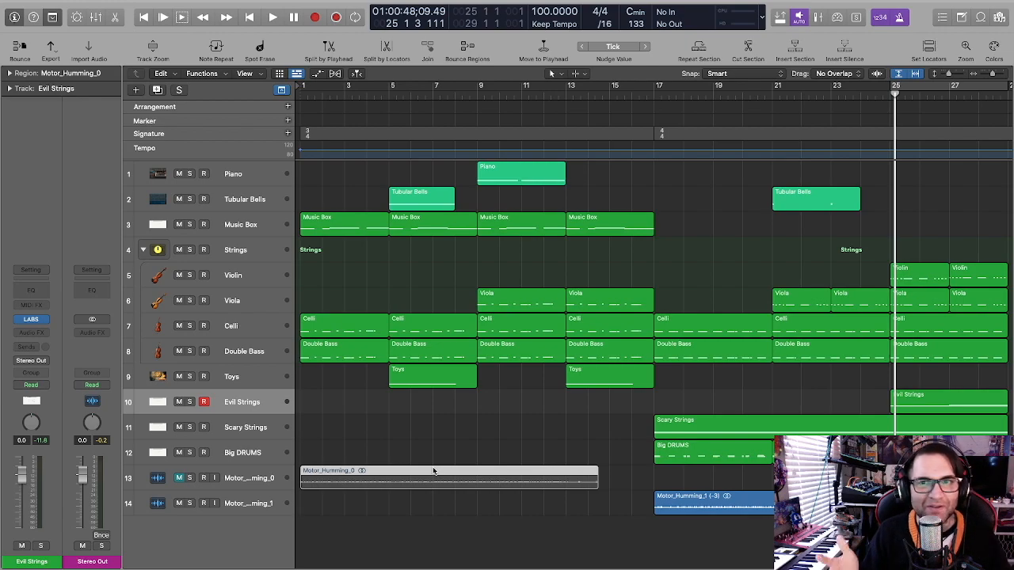
scroll(433, 472, "right", 5)
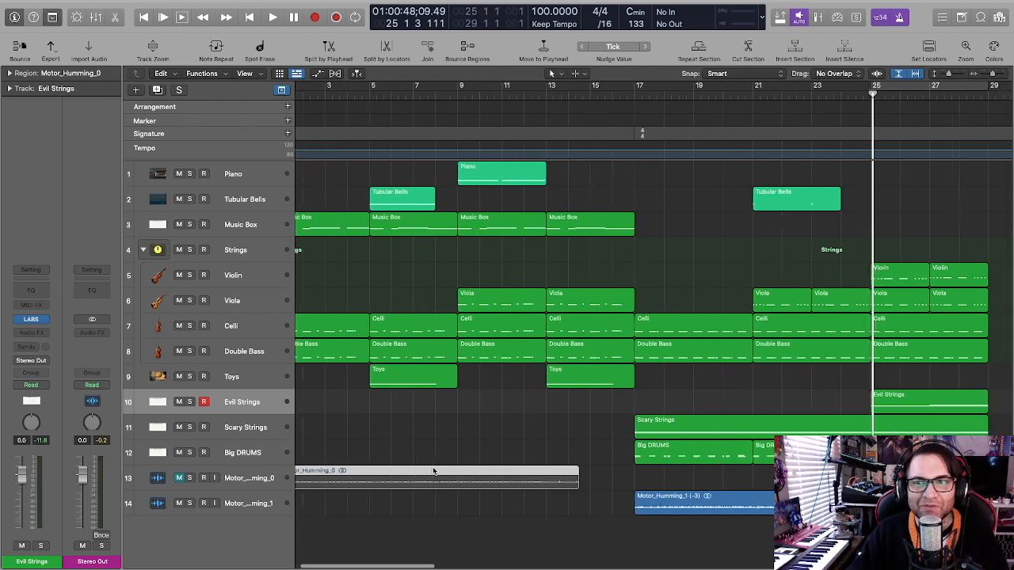
scroll(433, 471, "left", 5)
key("Return")
key("space")
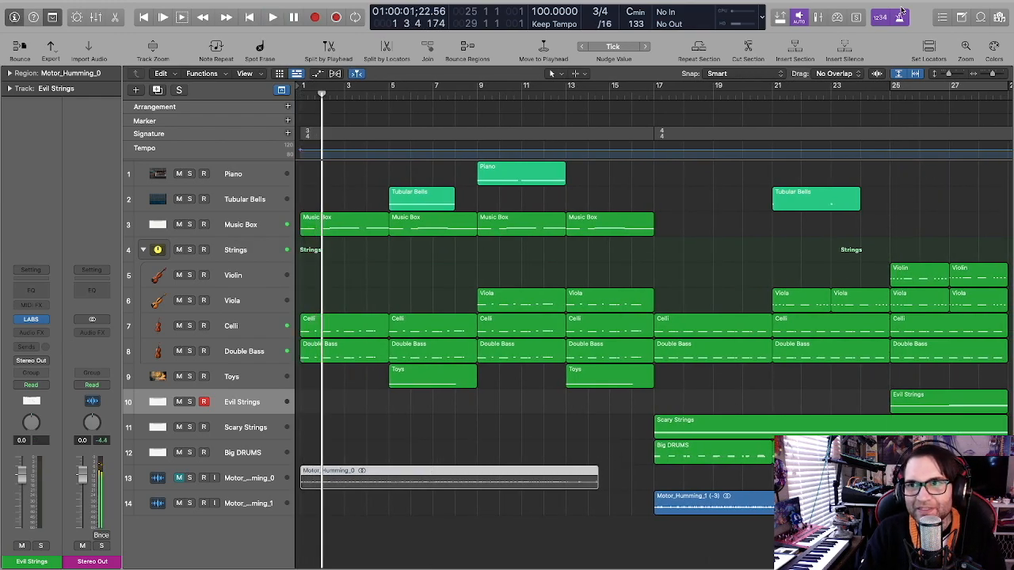
key("space")
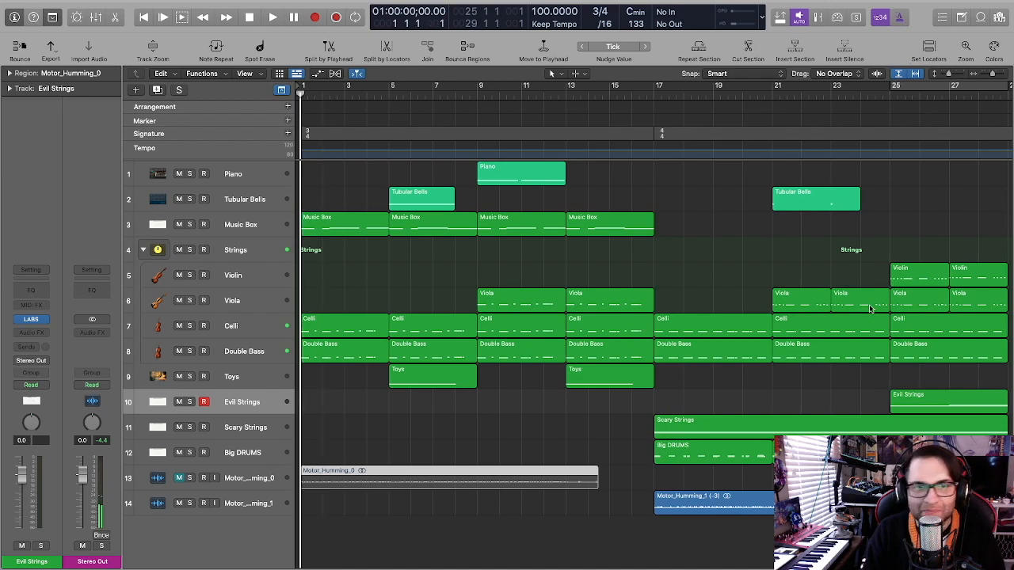
Play the full arrangement from bar 1 past the end of bar 28 and return the playhead to the start.
key("space")
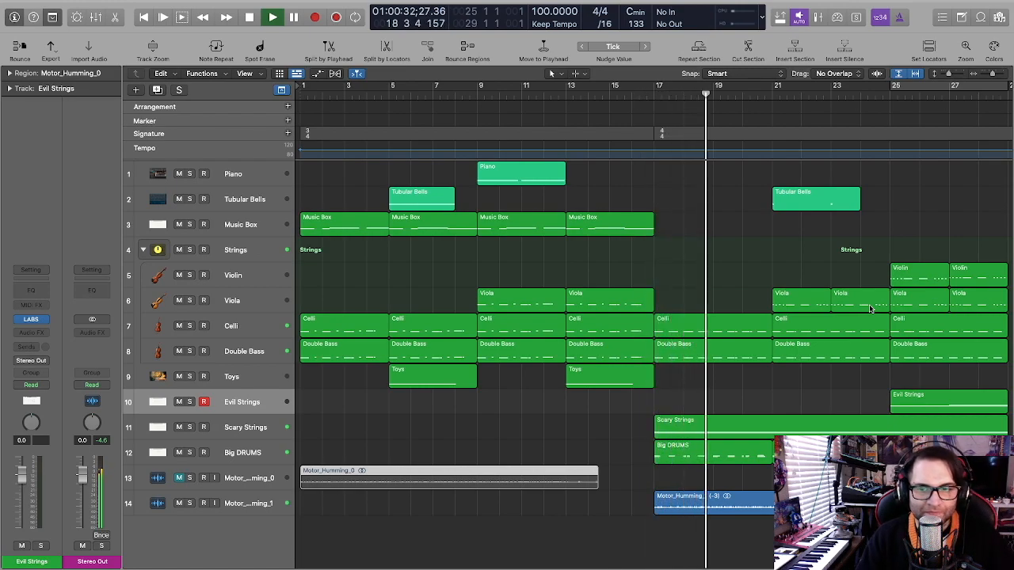
scroll(869, 309, "right", 8)
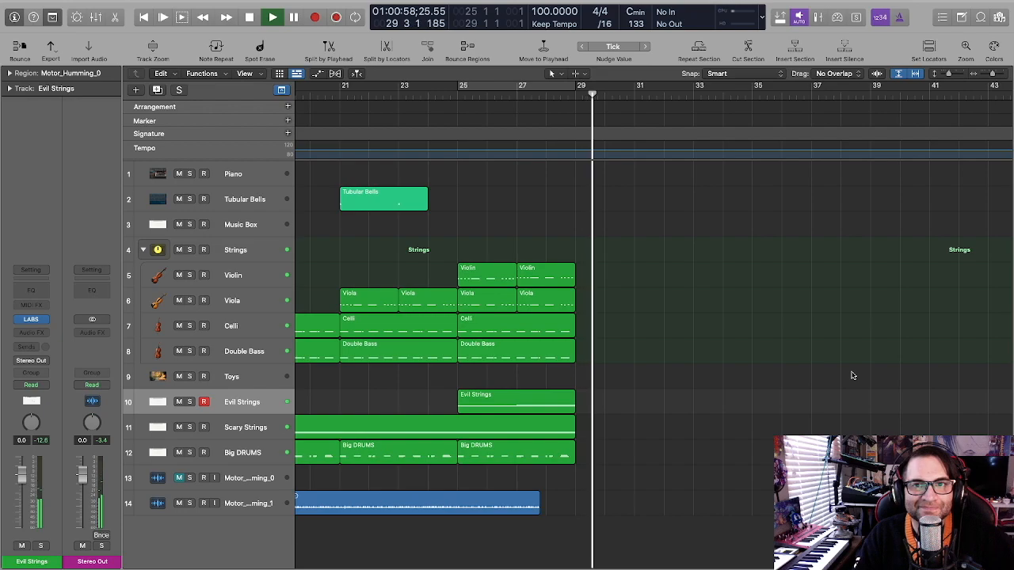
key("space")
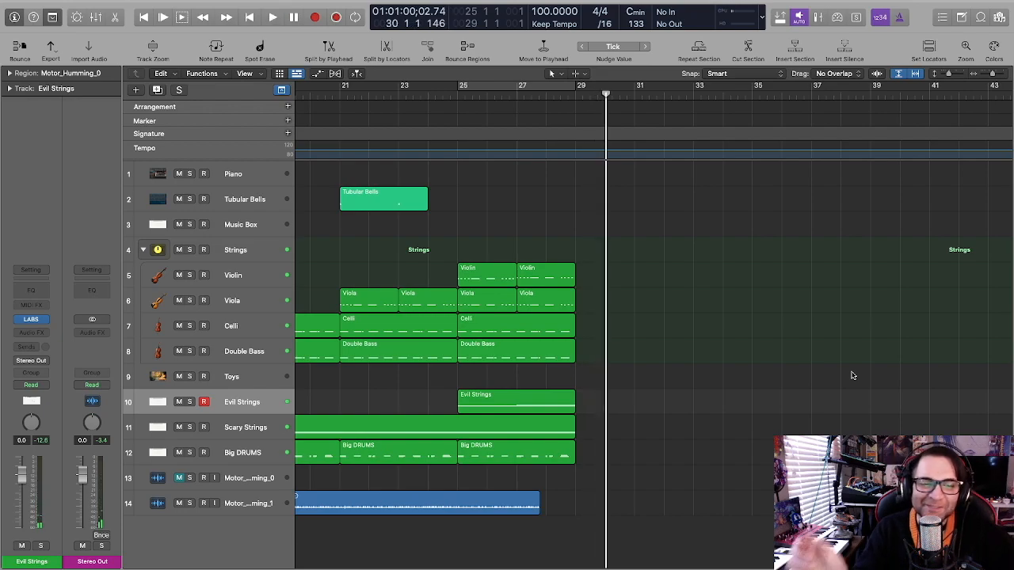
key("Return")
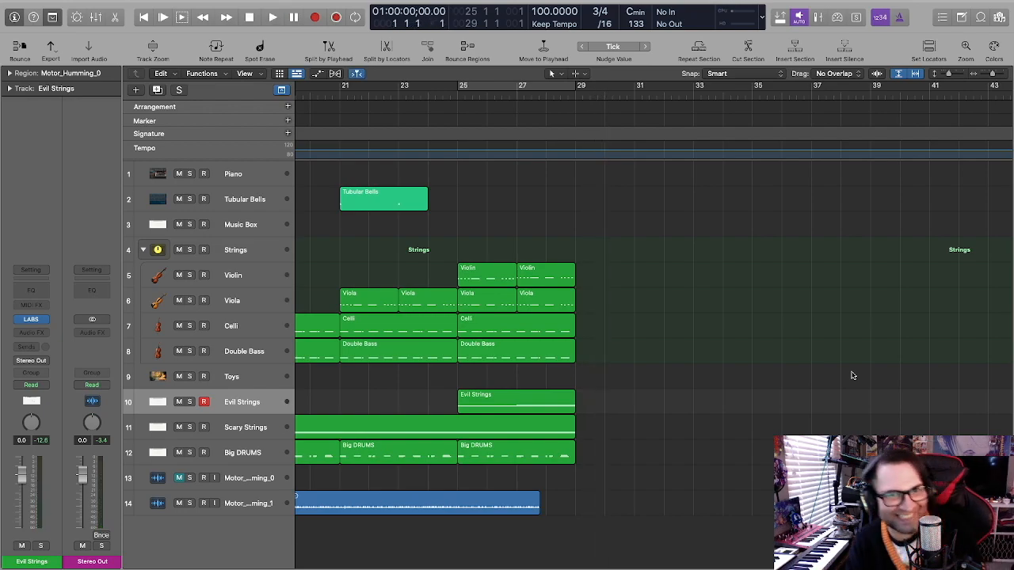
scroll(853, 375, "left", 10)
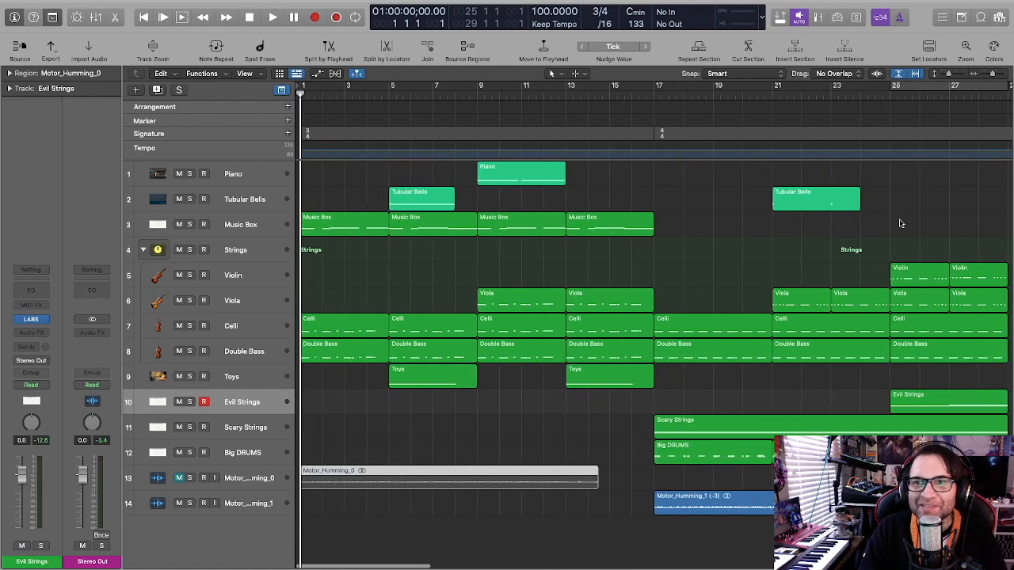